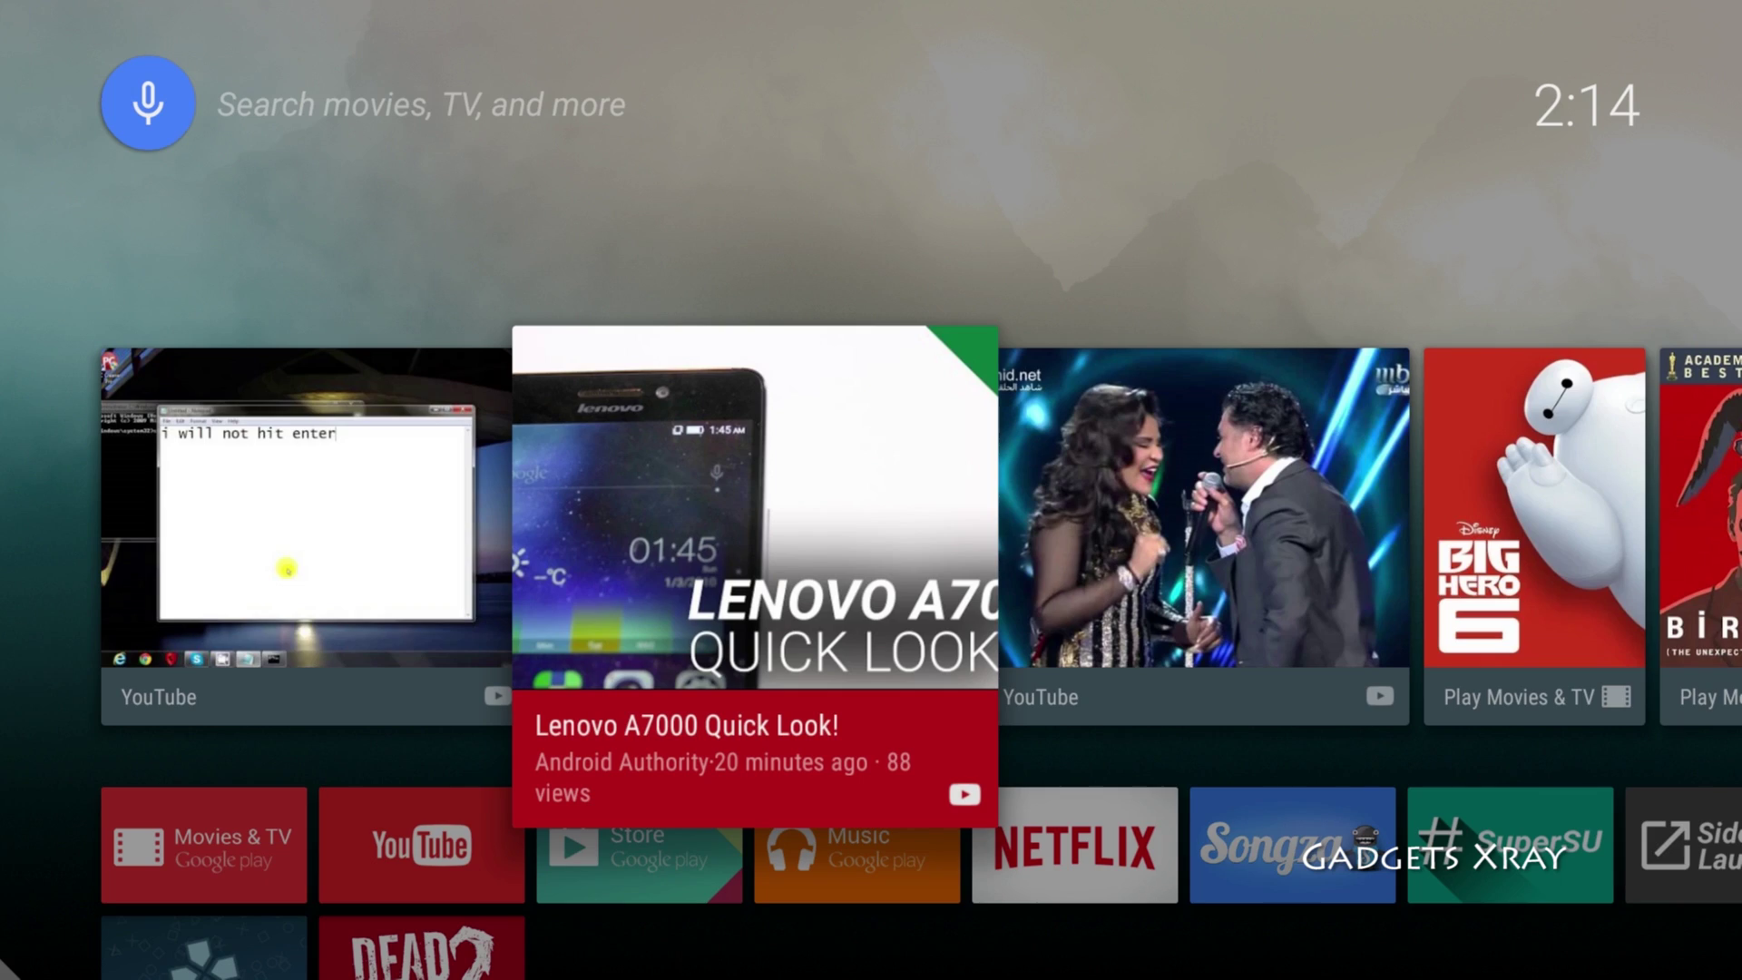
# Open Market Helper from the Sideload Launcher app grid
pyautogui.press('Down')
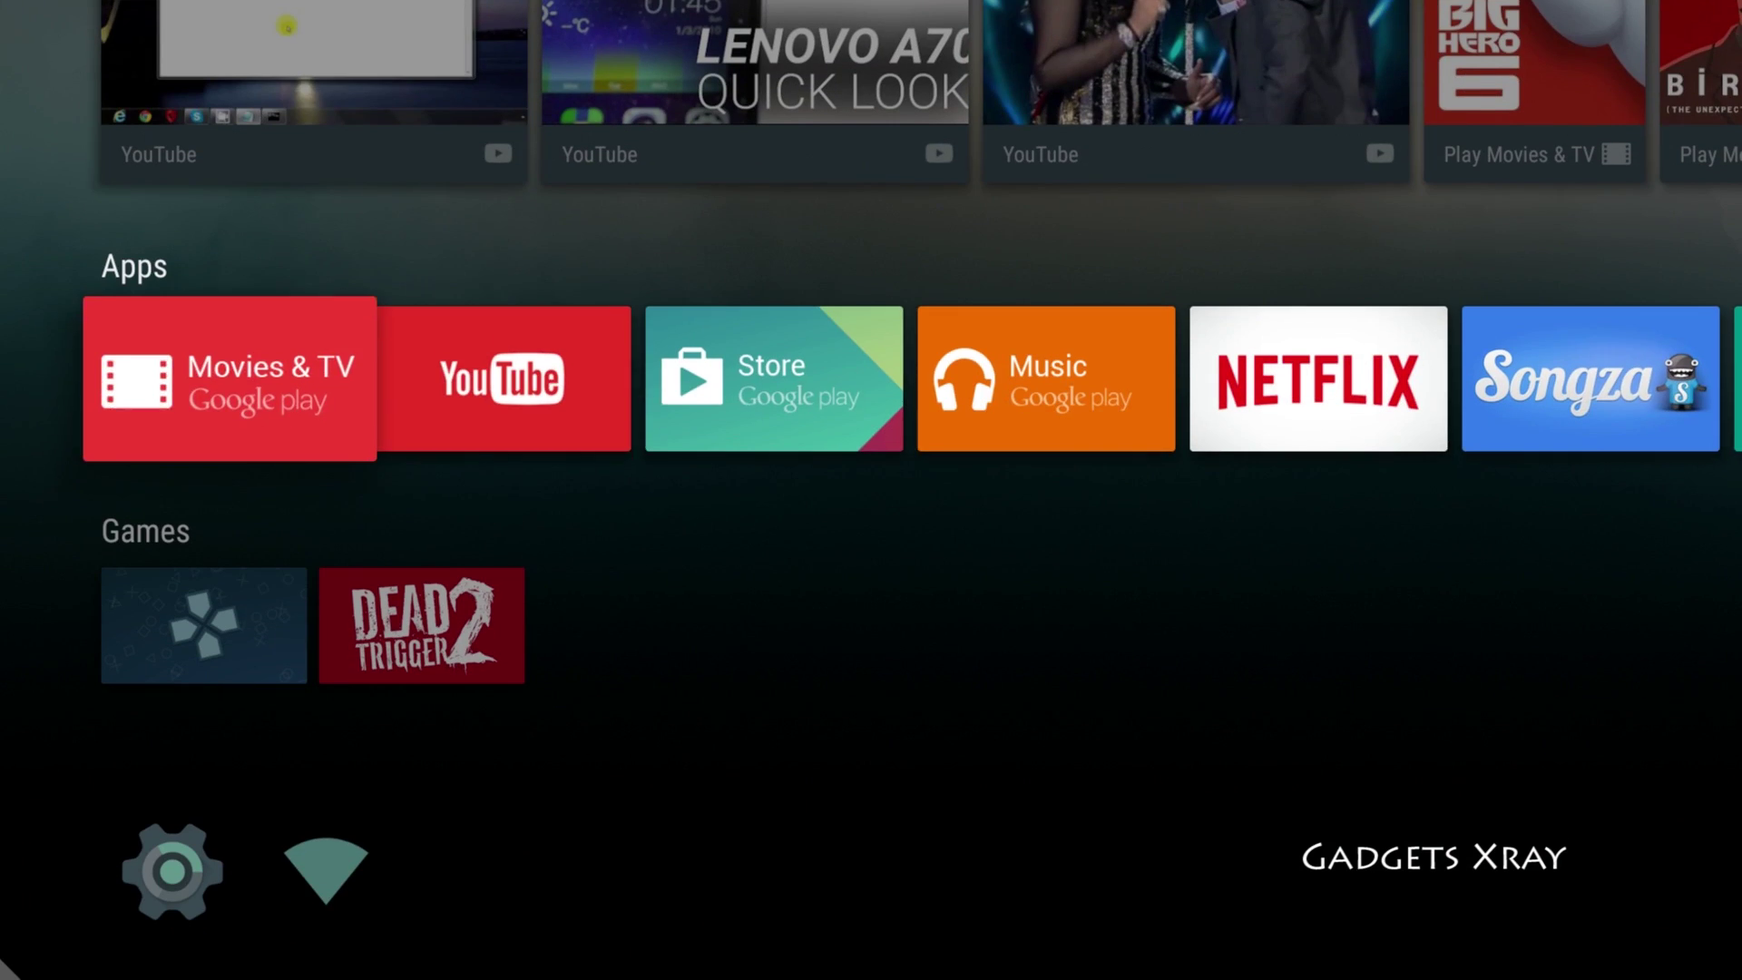
pyautogui.press('Right')
pyautogui.press('Right')
pyautogui.press('Right')
pyautogui.press('Right')
pyautogui.press('Right')
pyautogui.press('Right')
pyautogui.press('Right')
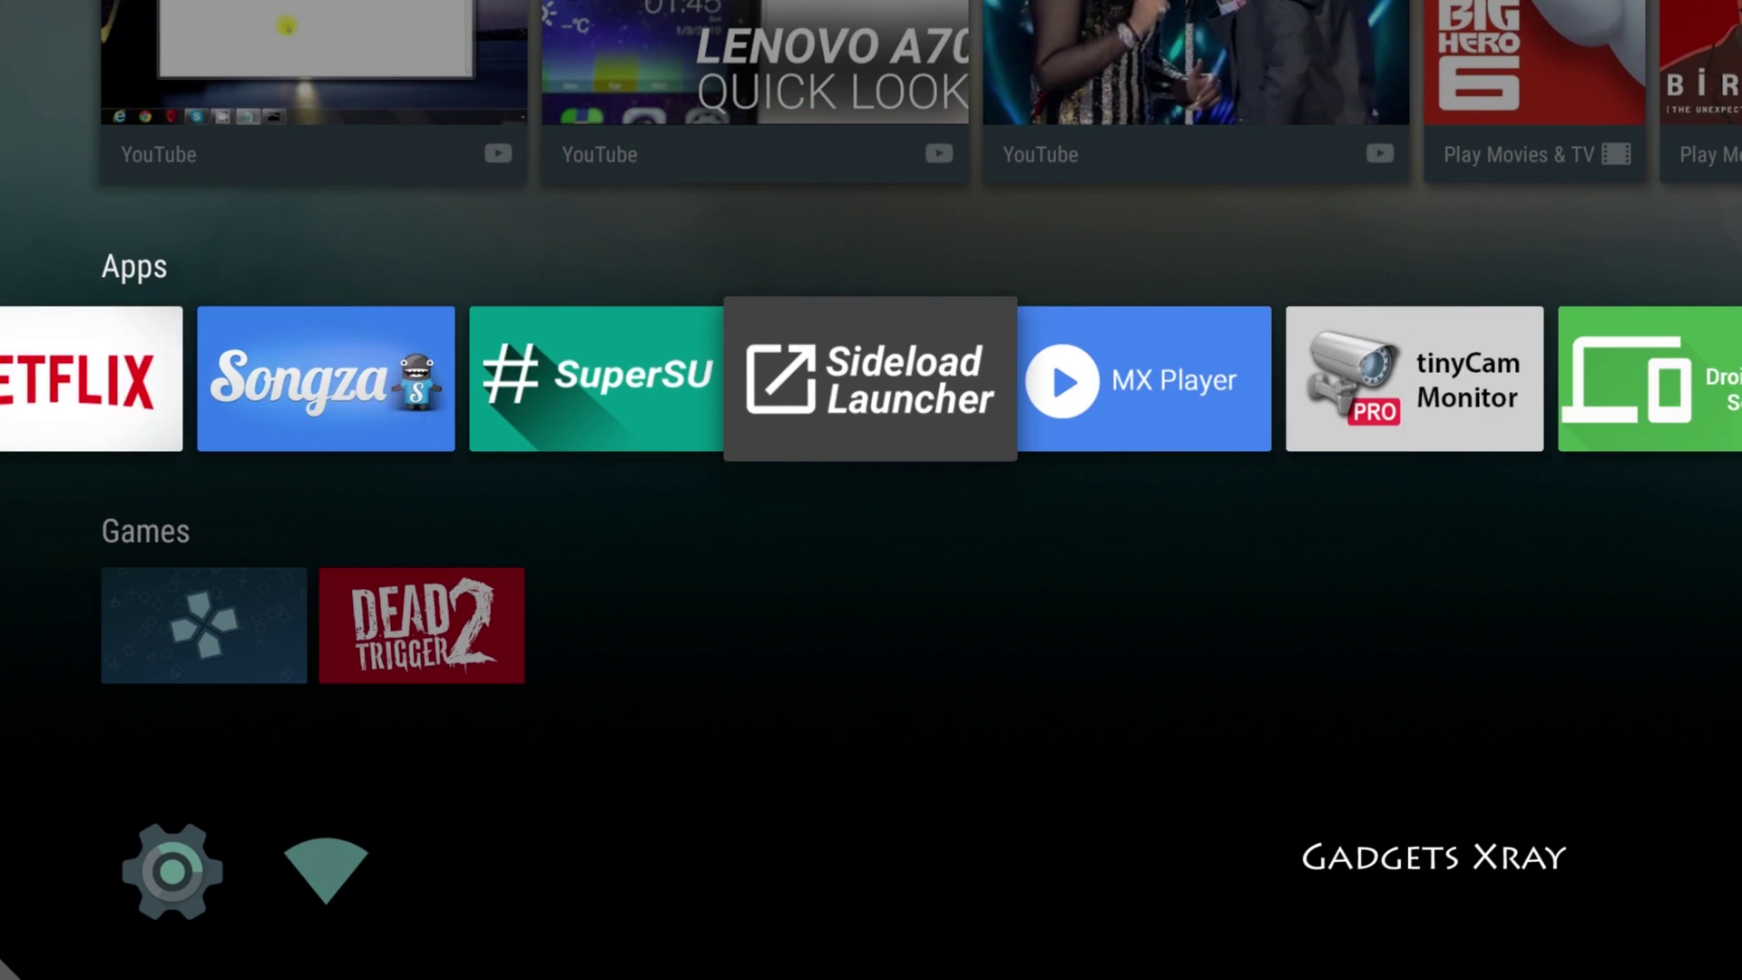
pyautogui.press('Return')
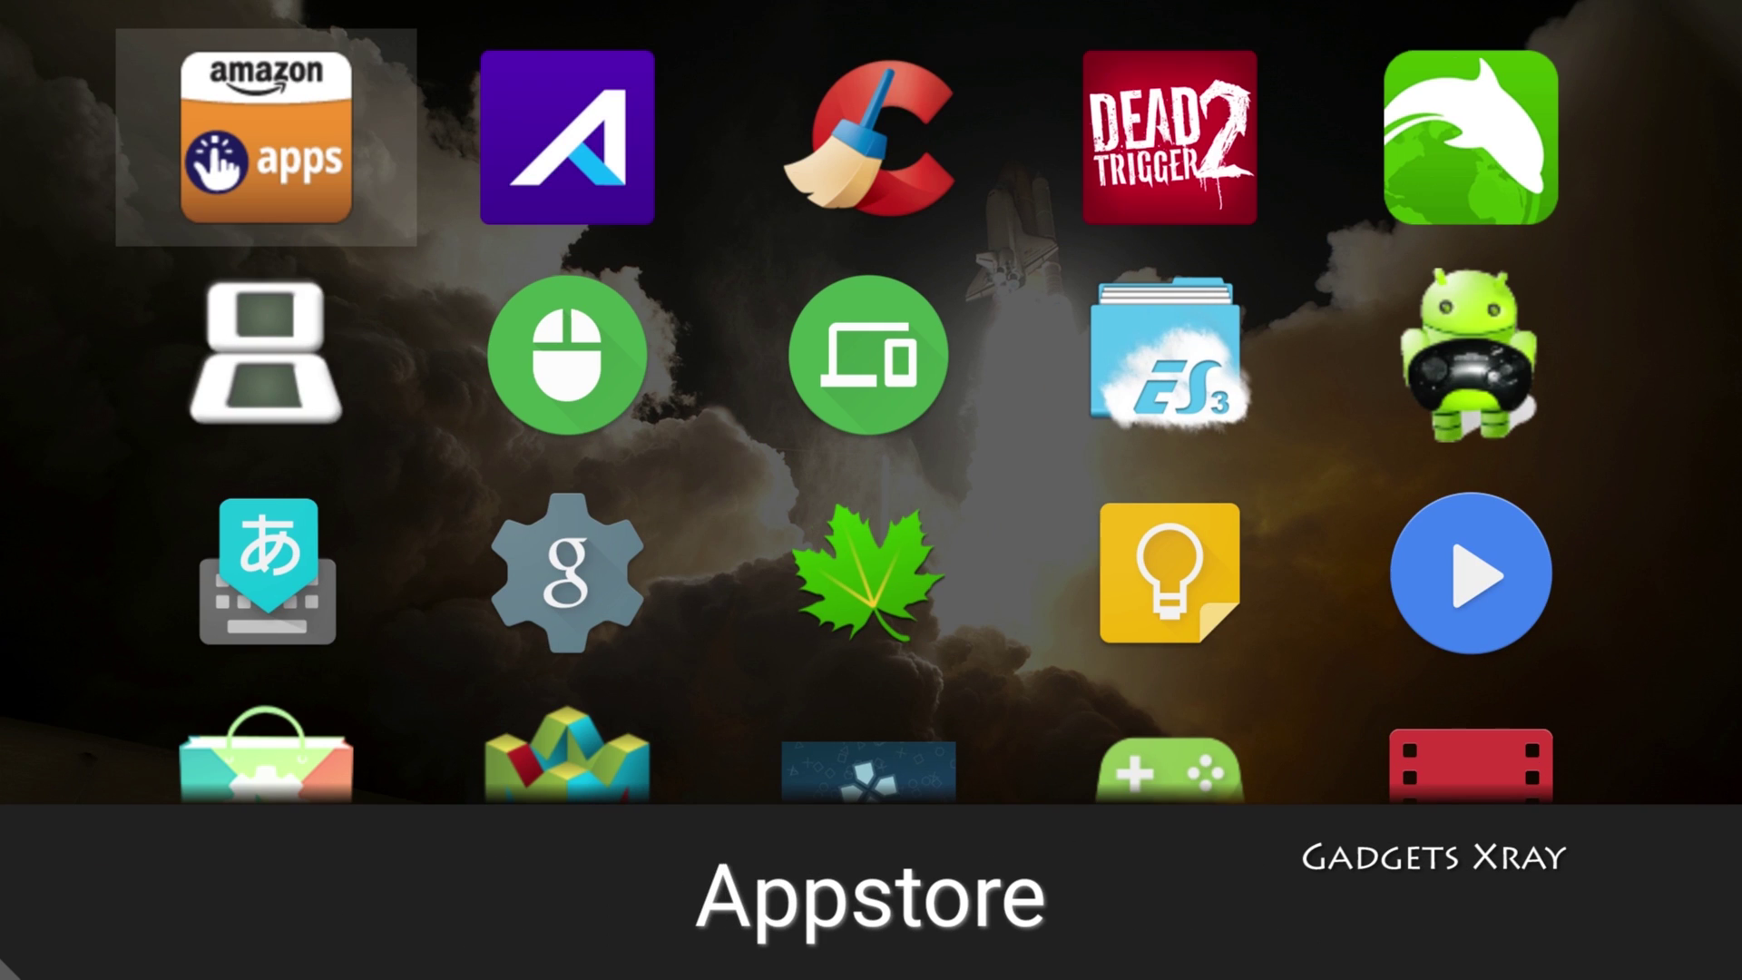
pyautogui.press('Down')
pyautogui.press('Down')
pyautogui.press('Down')
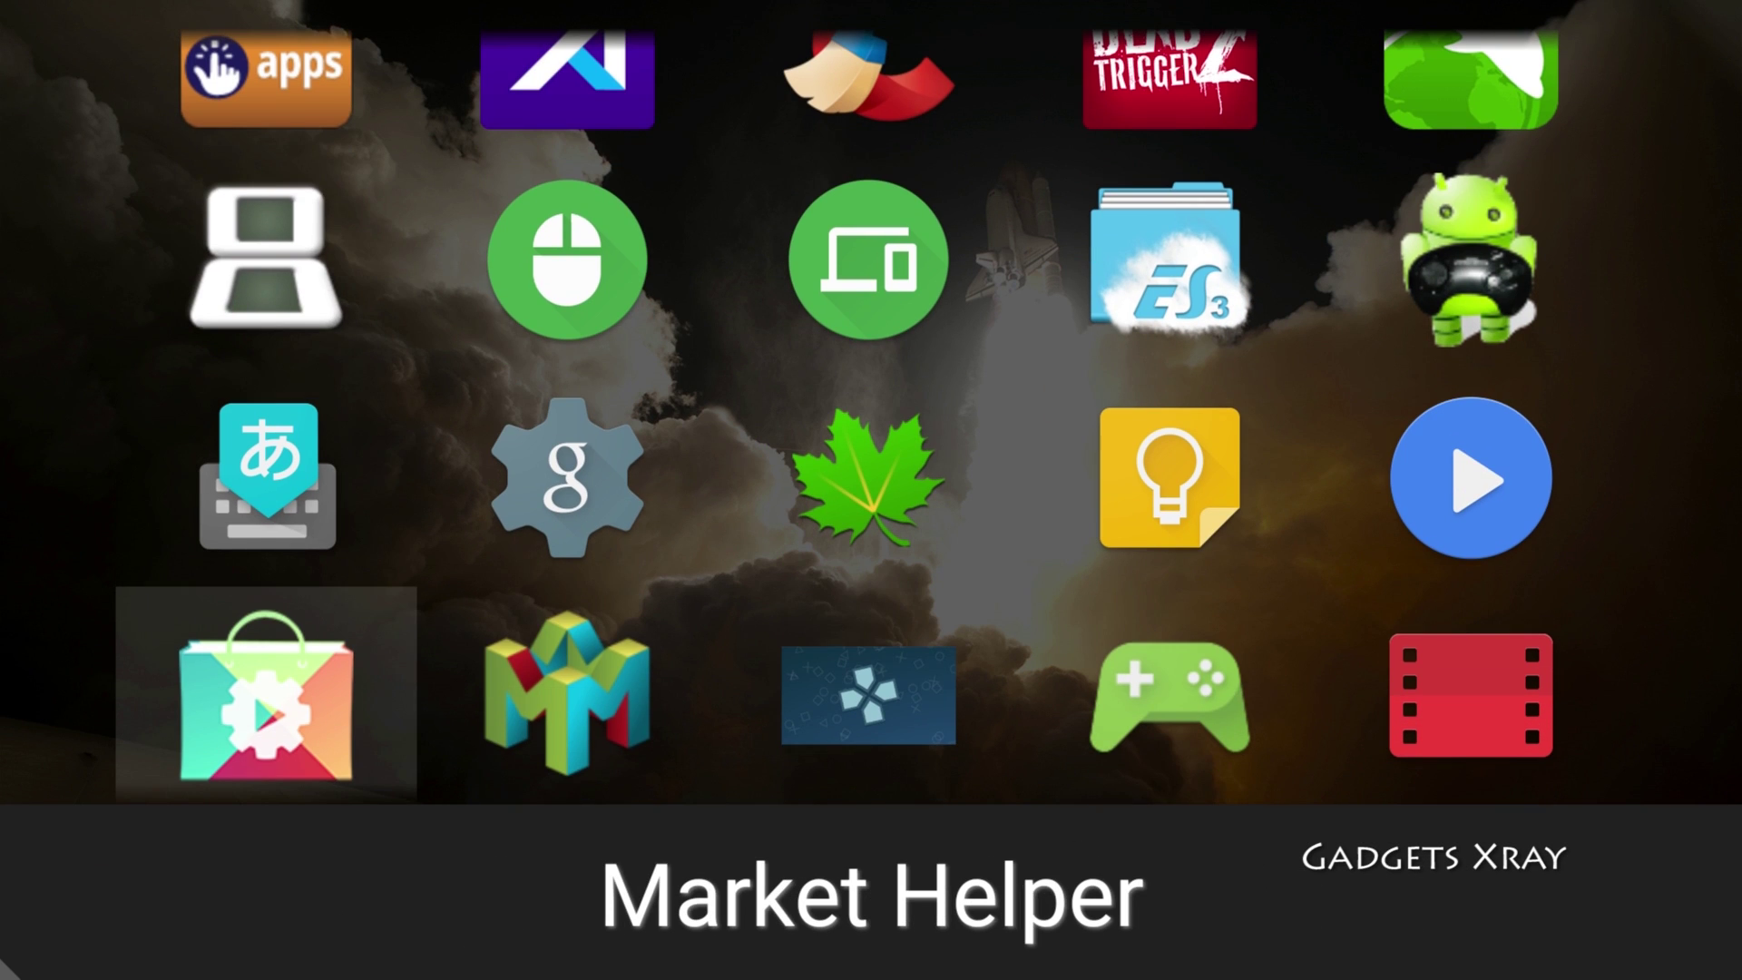
pyautogui.press('Return')
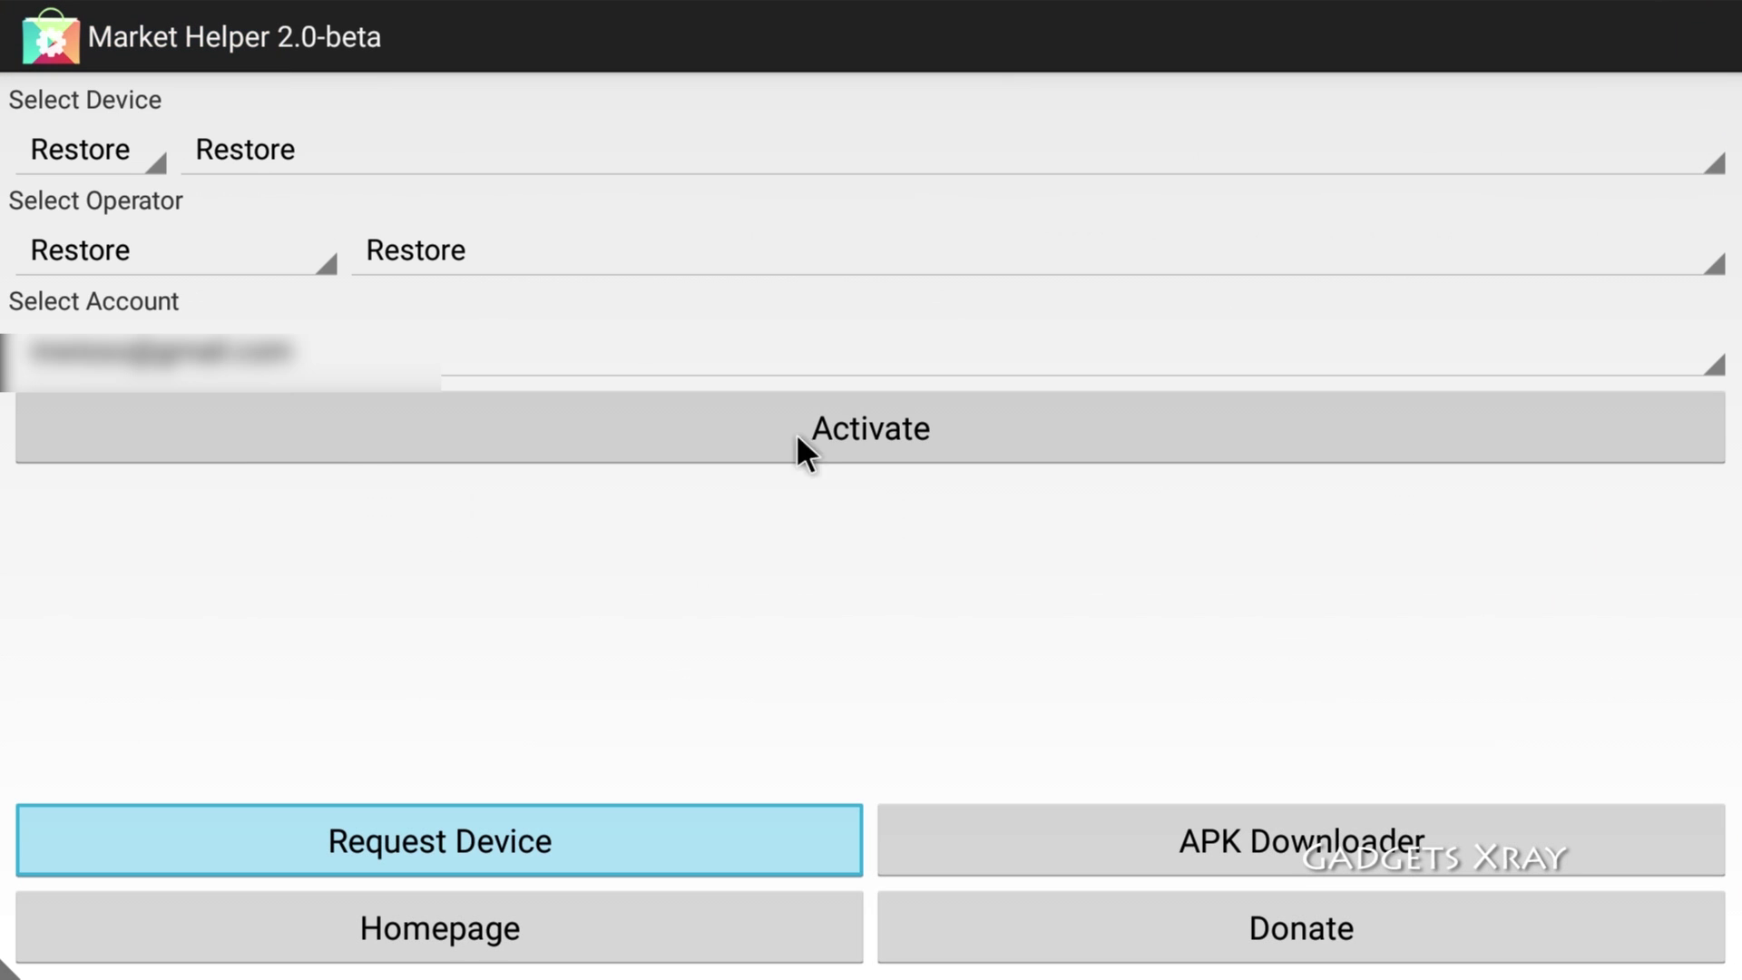
# Set device type to Tablet and operator country to United States, then activate the profile
pyautogui.click(150, 148)
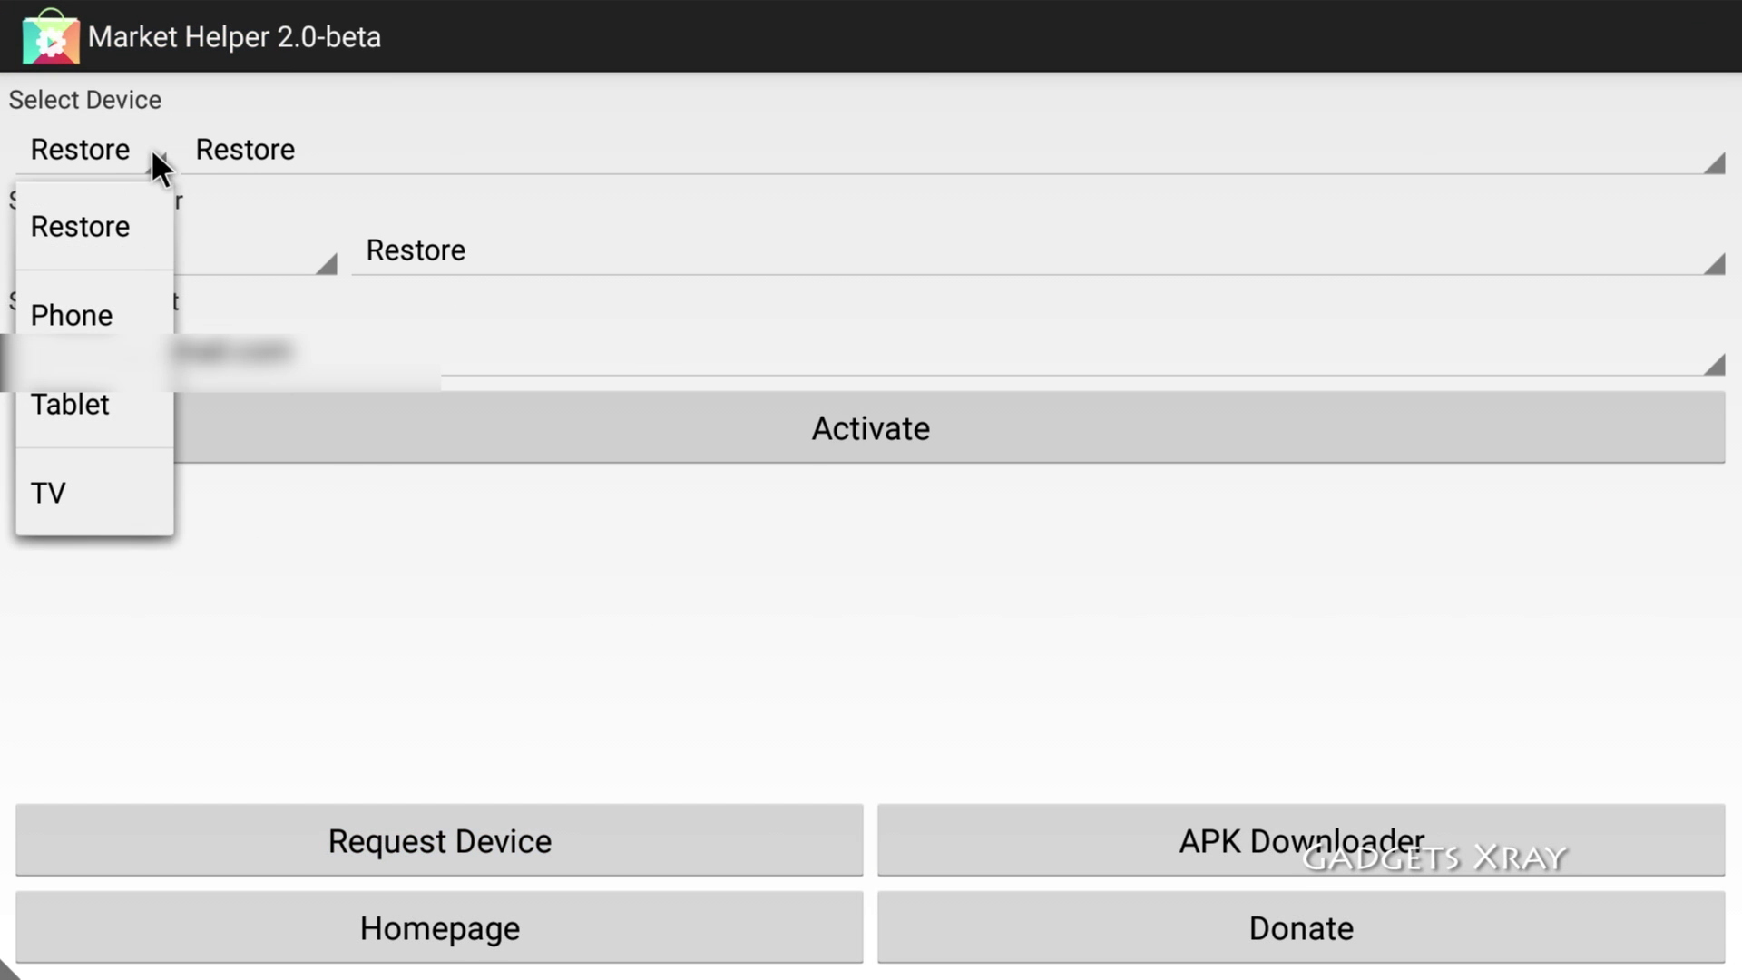
pyautogui.click(110, 399)
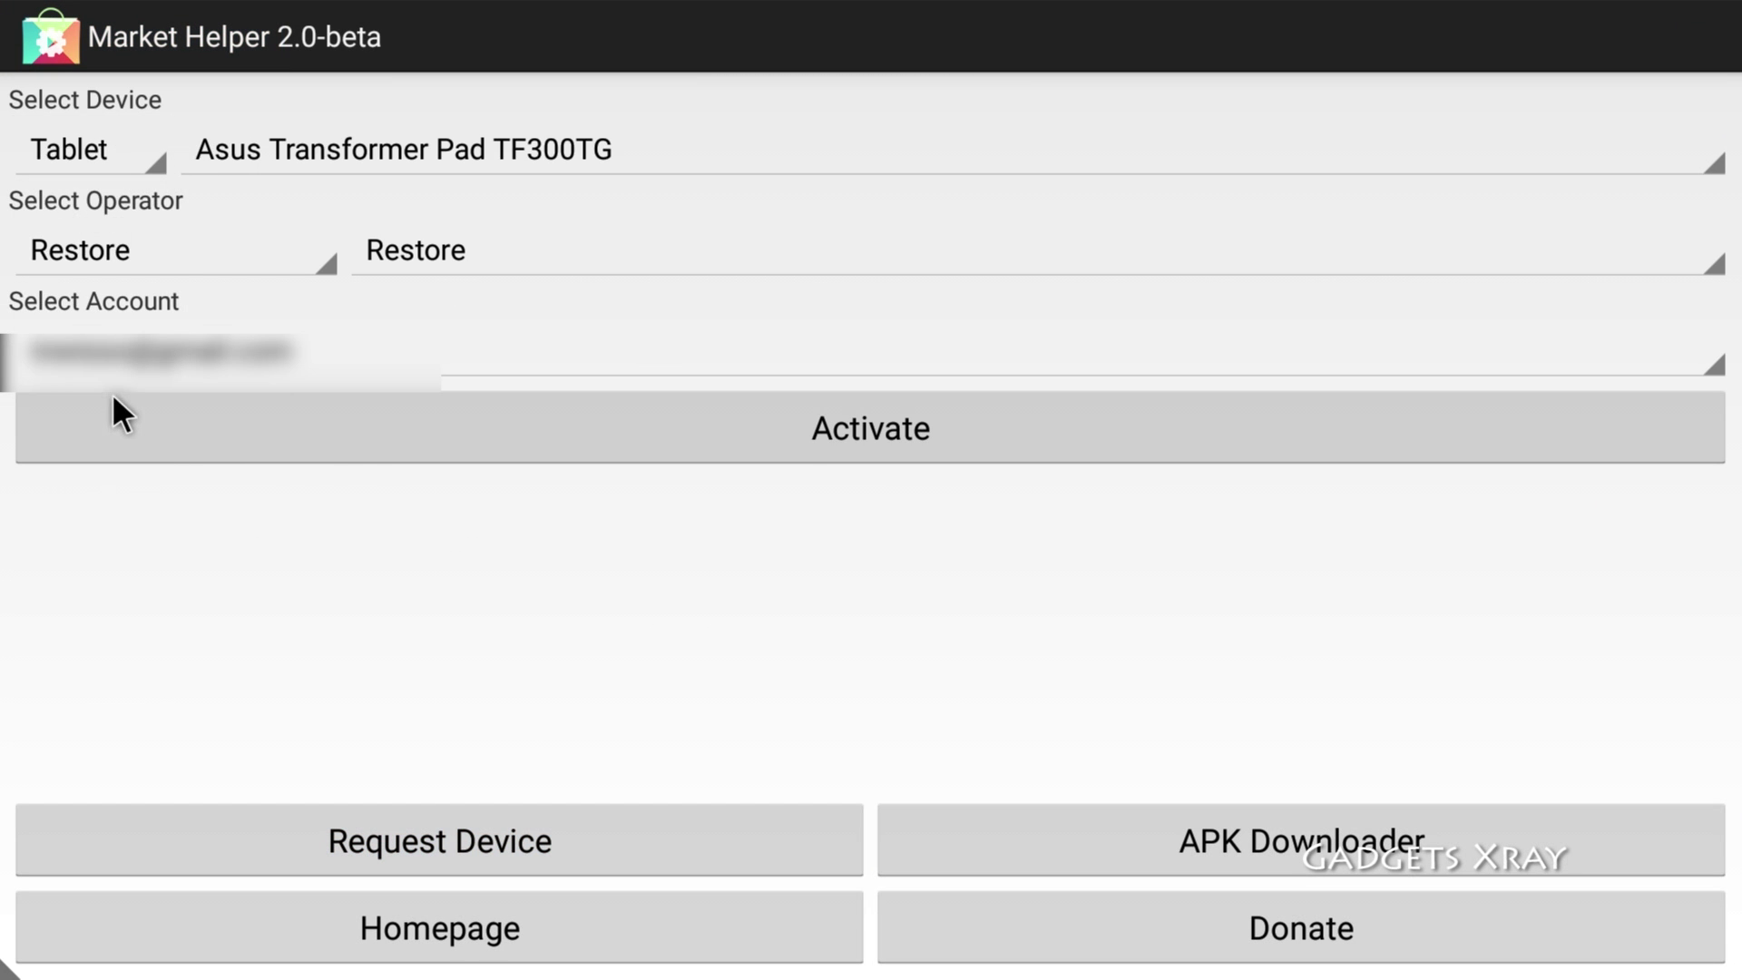
pyautogui.click(177, 254)
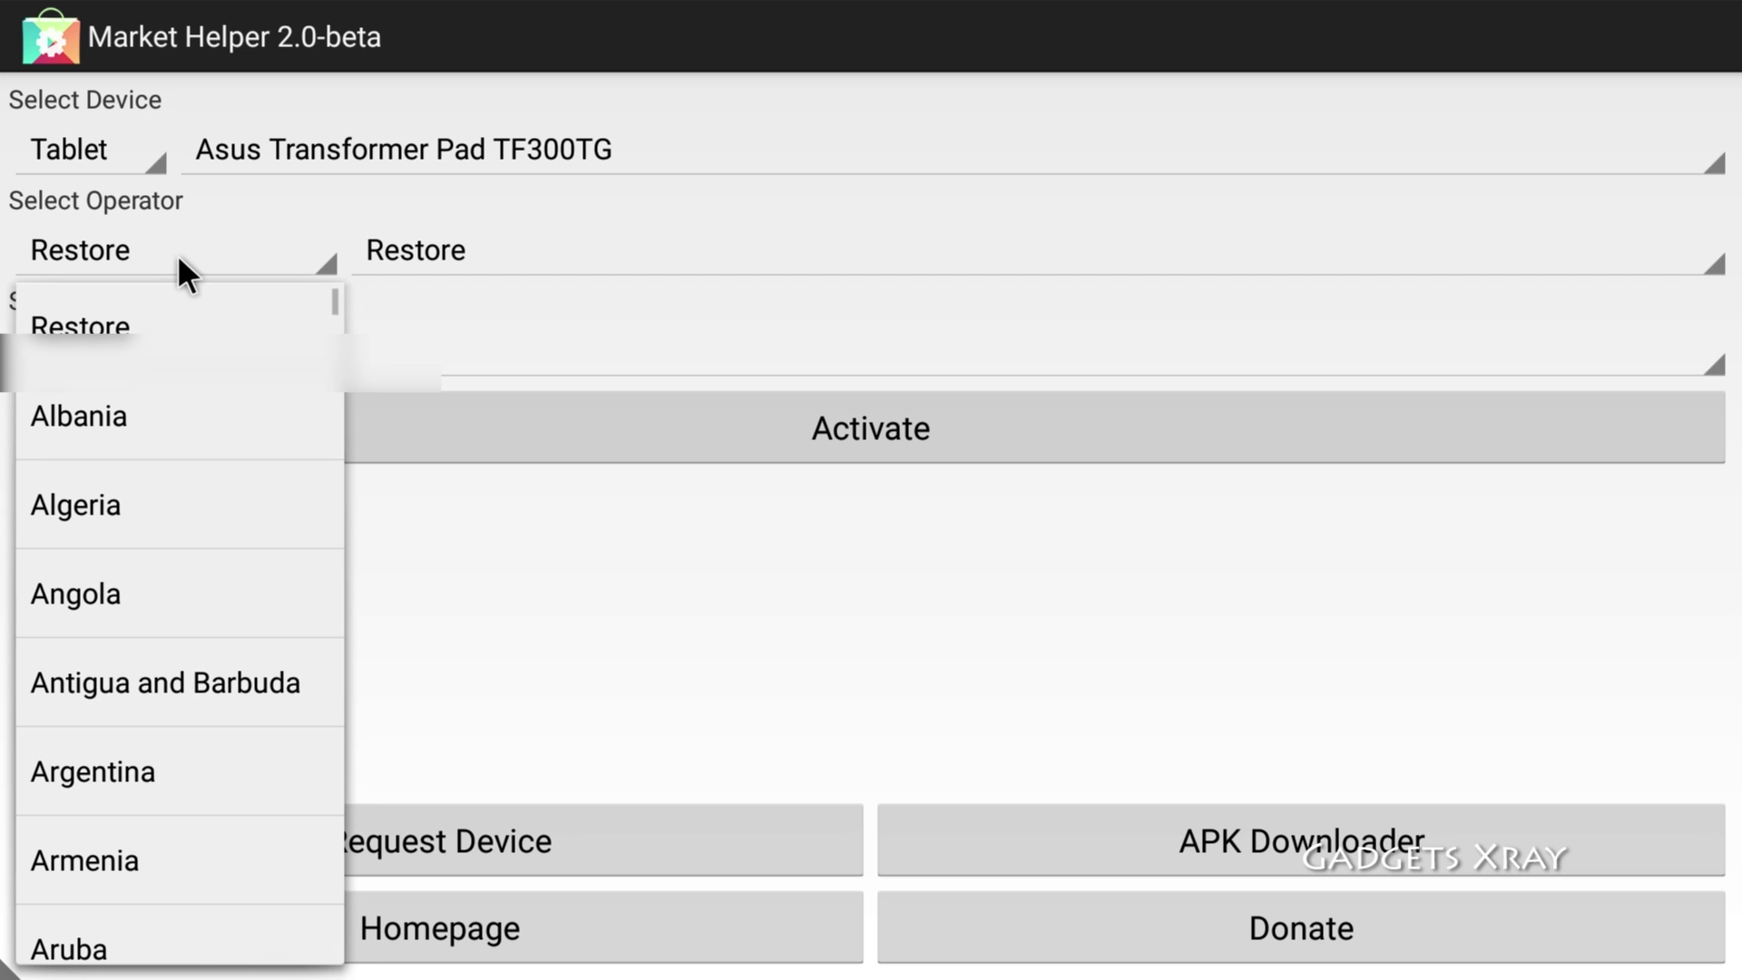
pyautogui.scroll(-20, 165, 441)
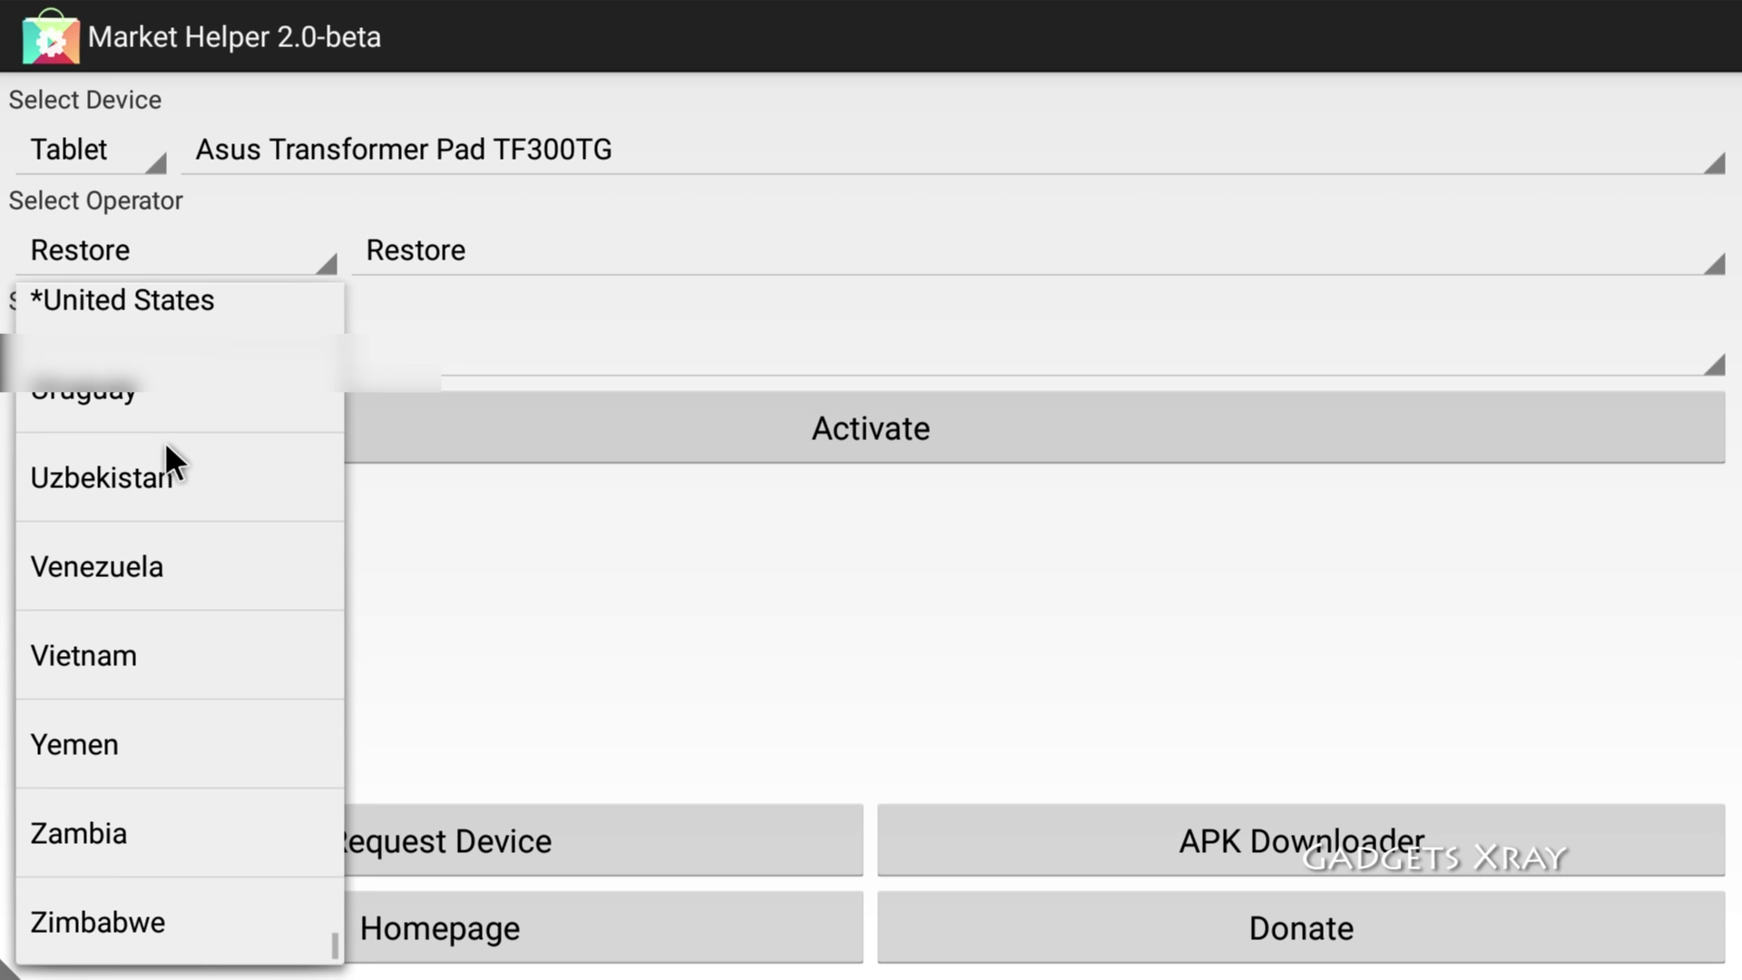
pyautogui.click(234, 313)
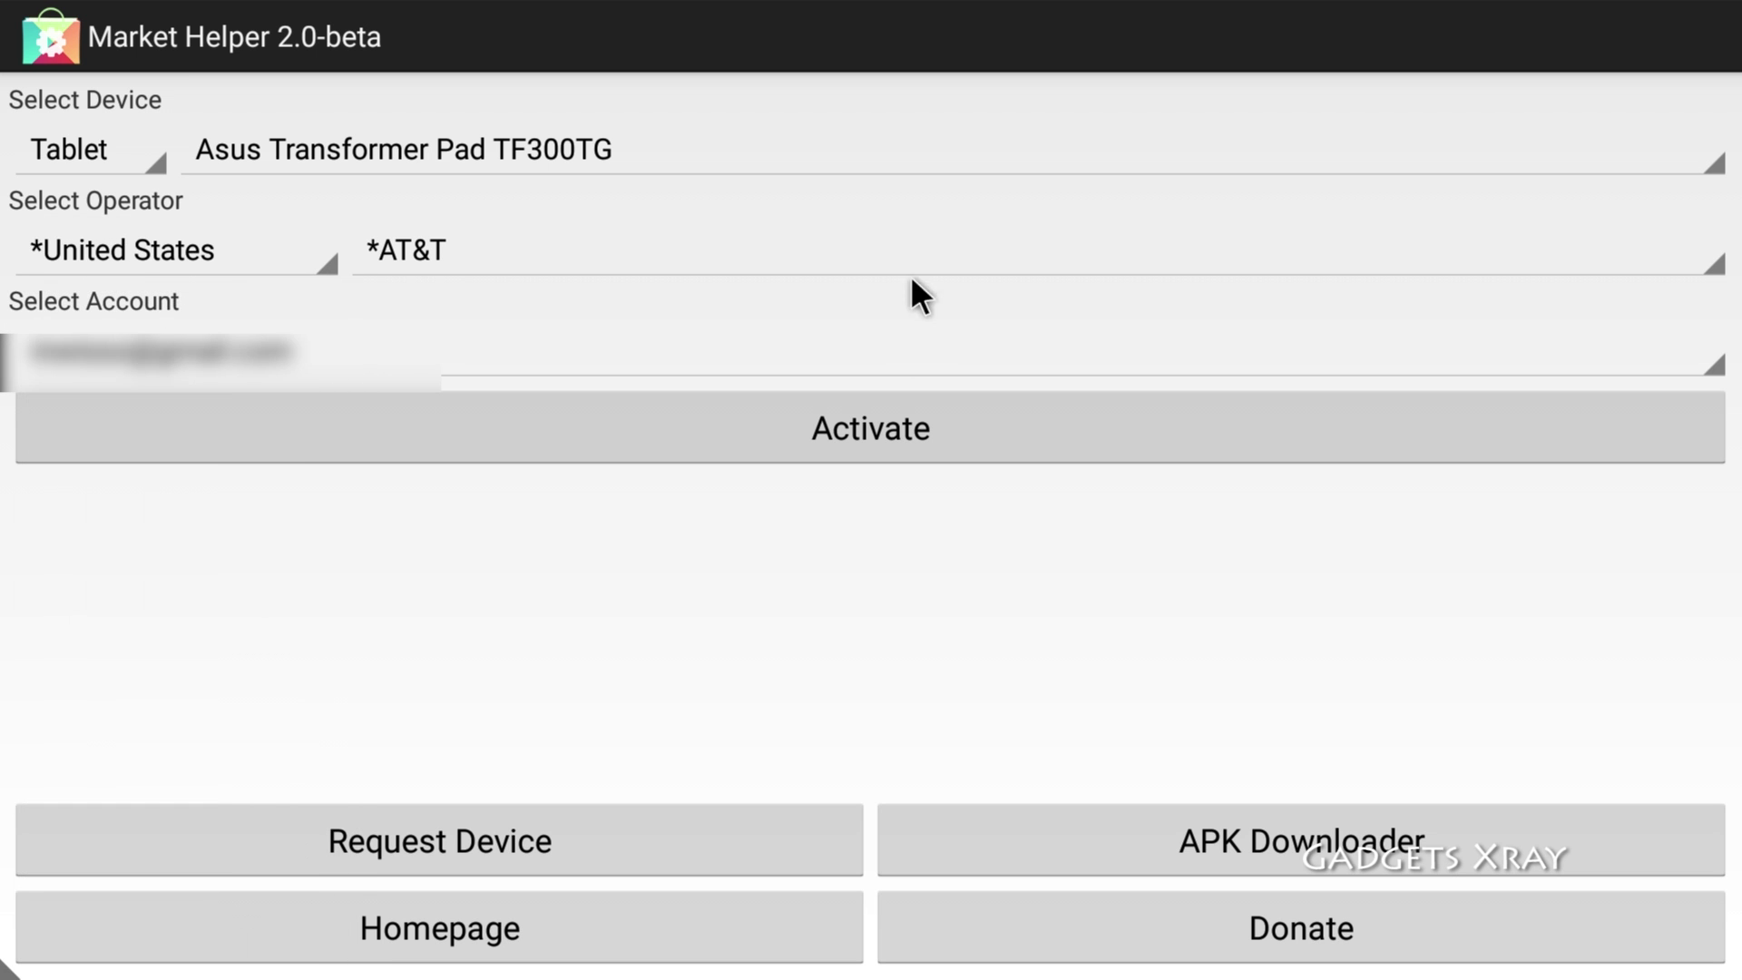
pyautogui.click(749, 426)
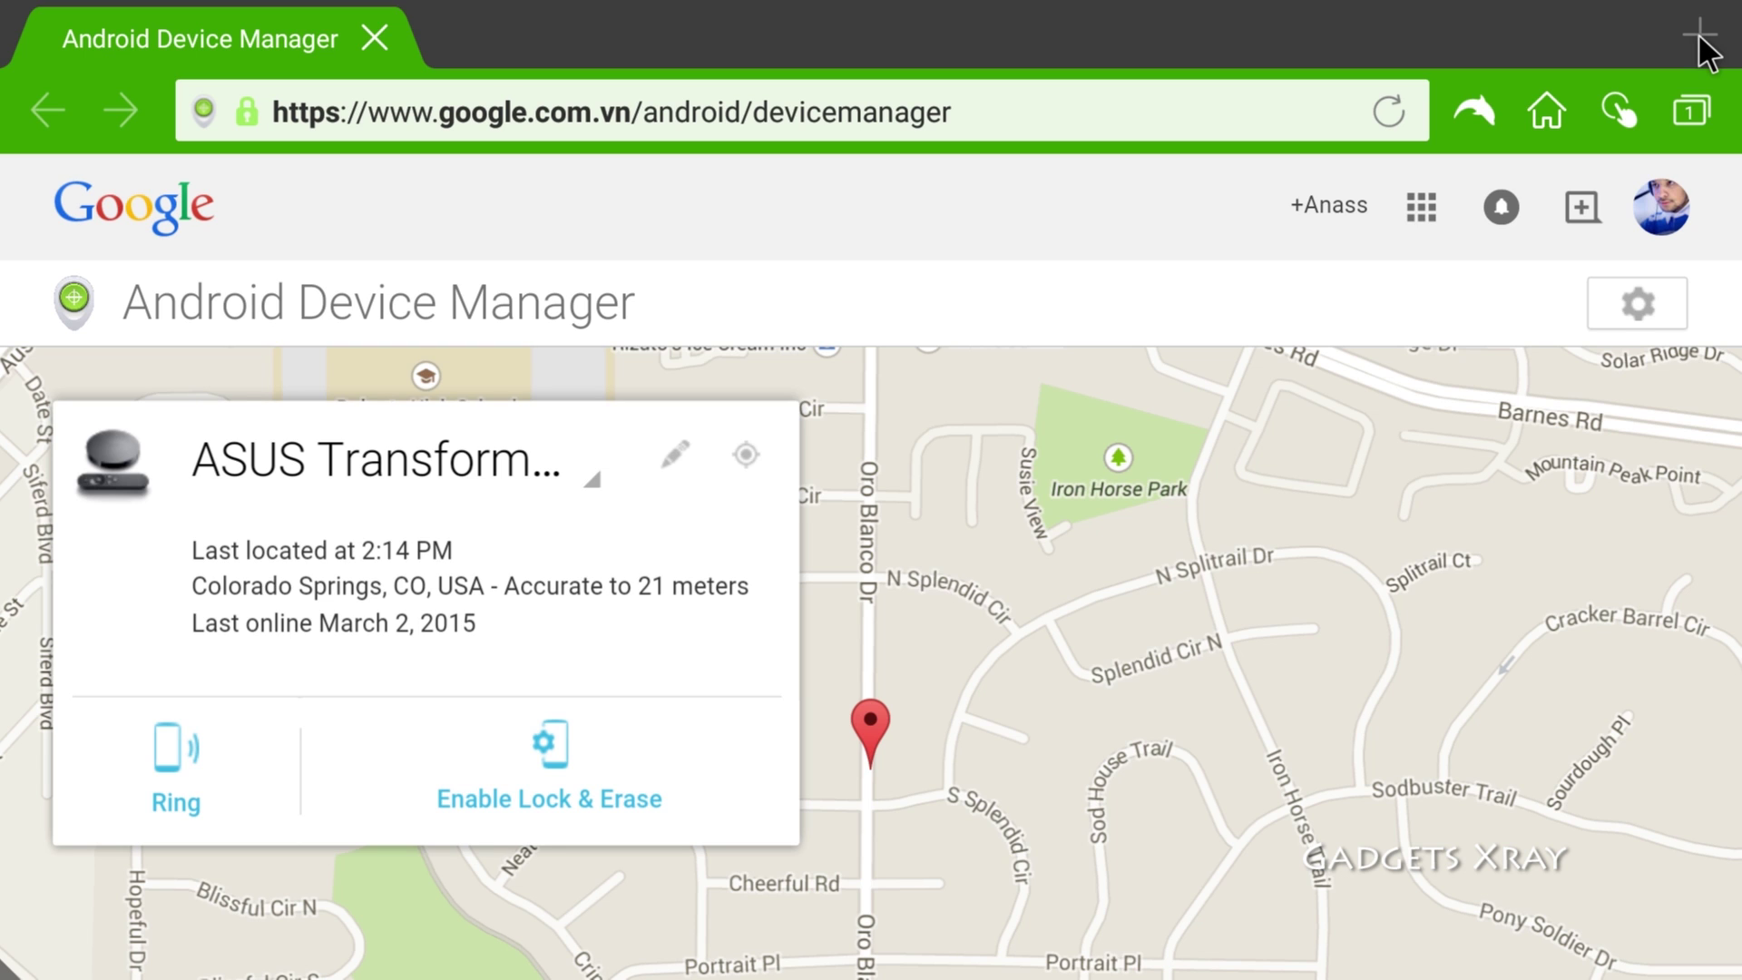
# Open the Google Play website in a new tab using Dolphin Browser
pyautogui.click(1701, 37)
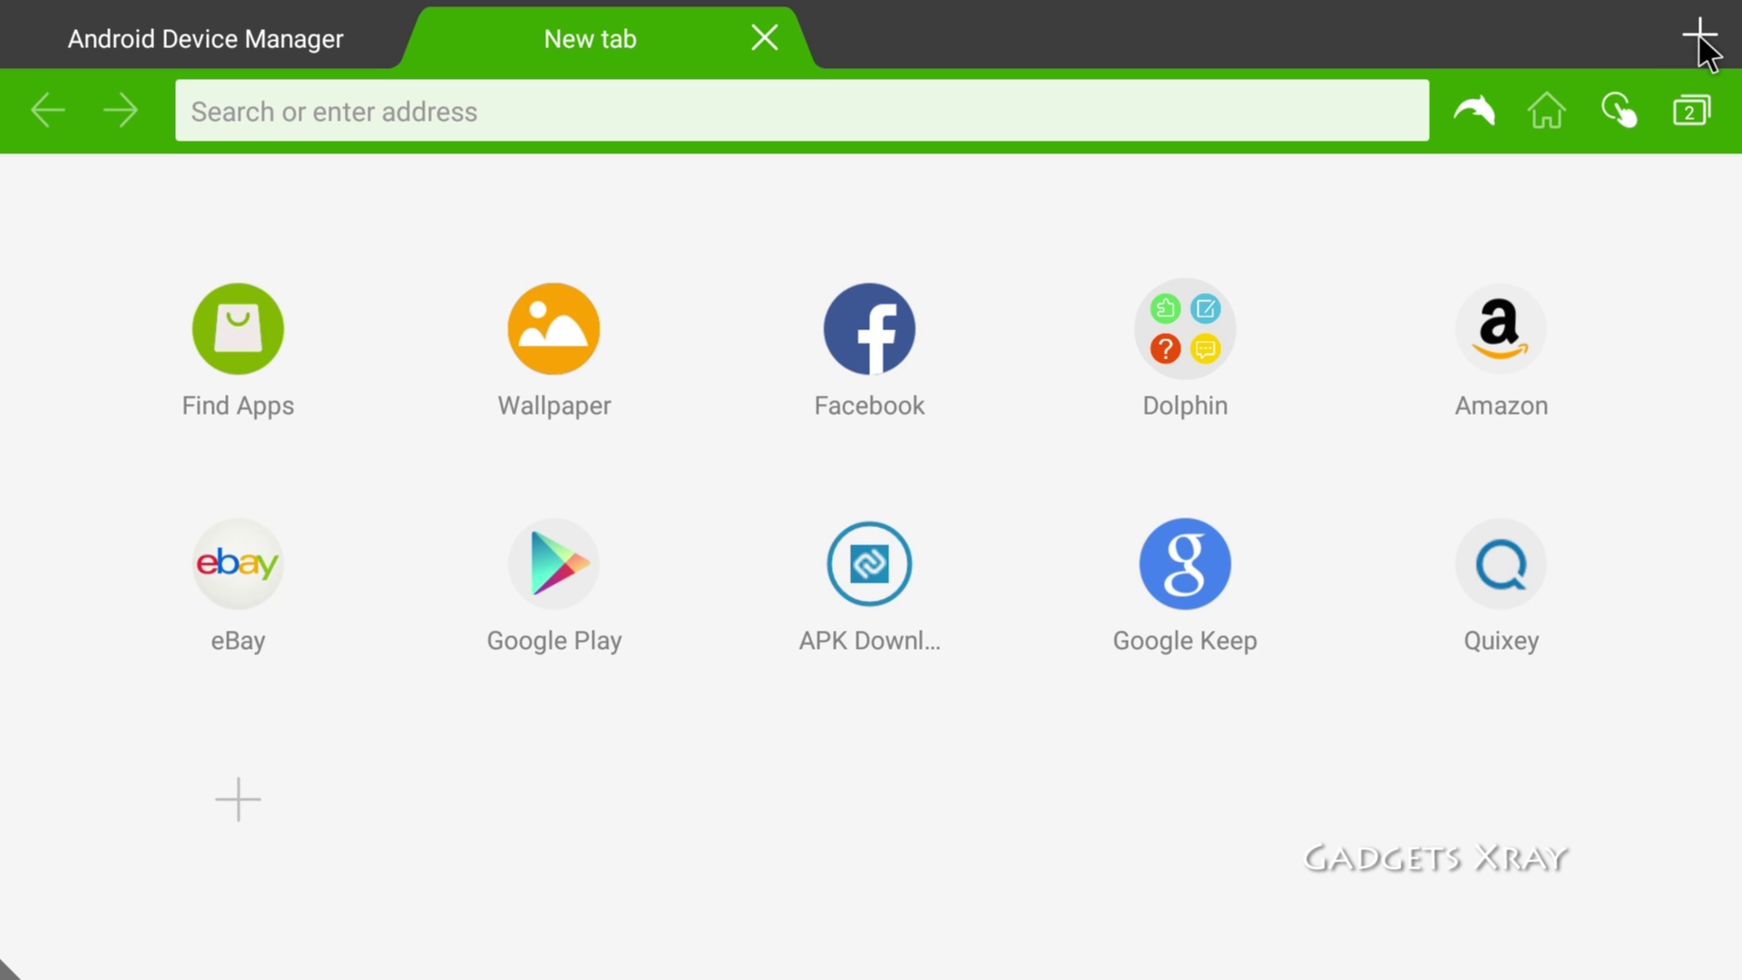
pyautogui.click(586, 569)
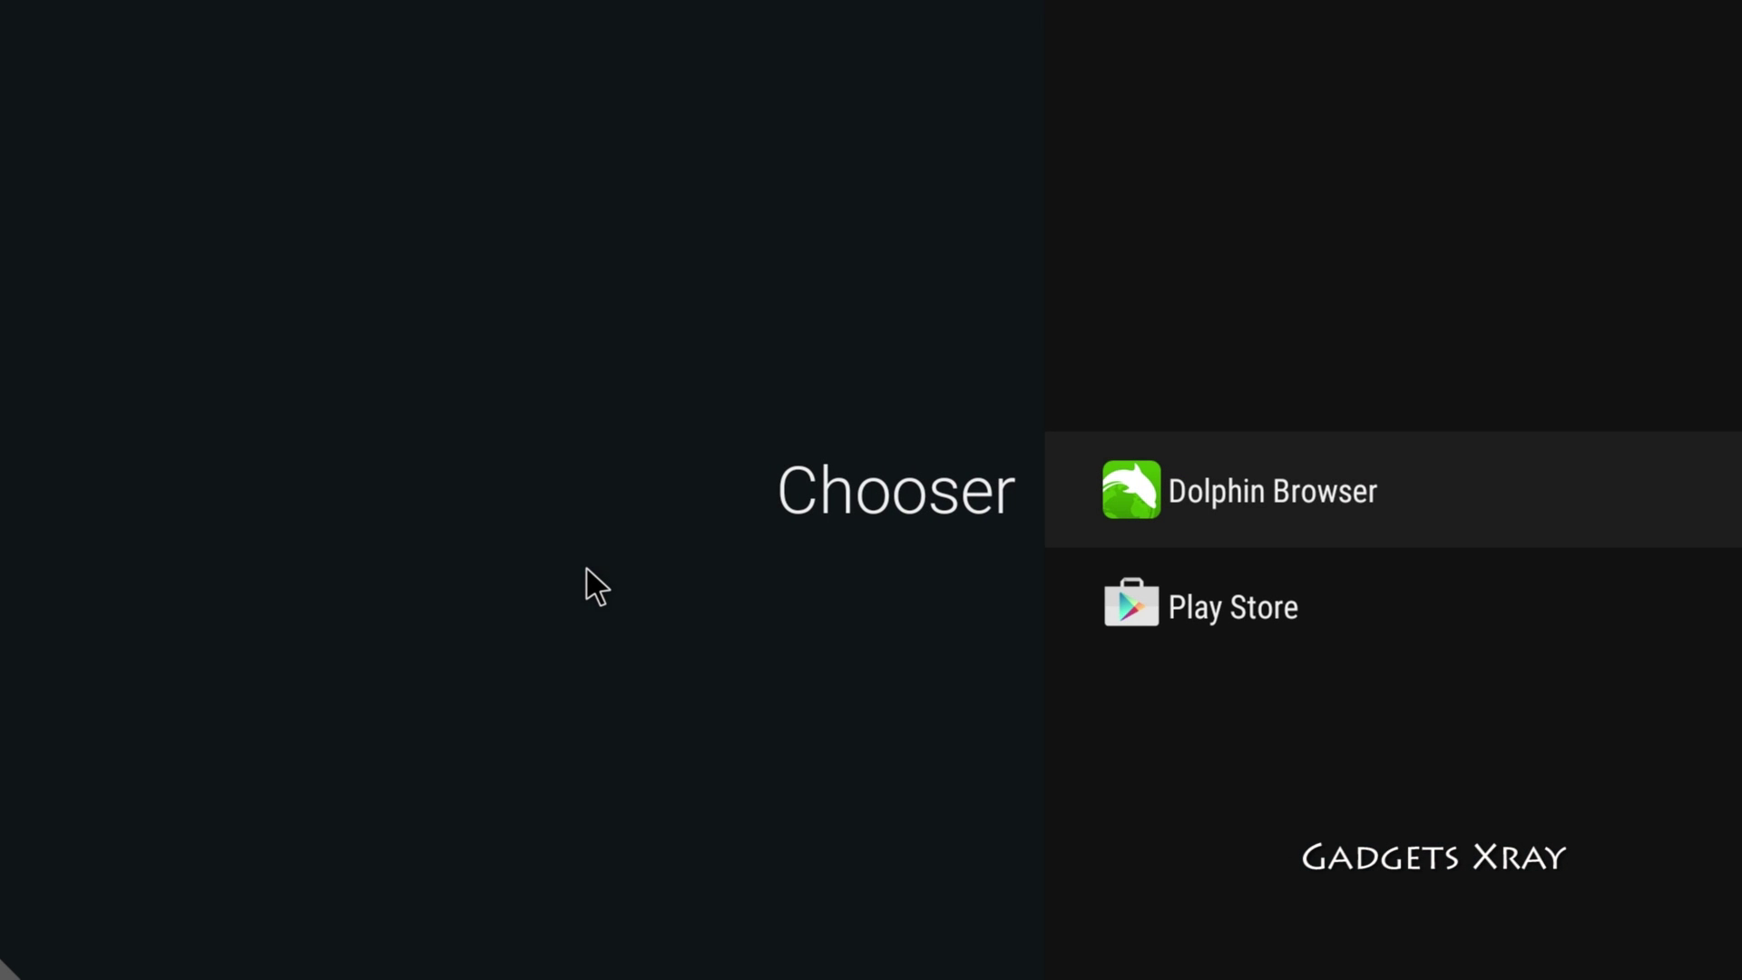
pyautogui.click(1093, 491)
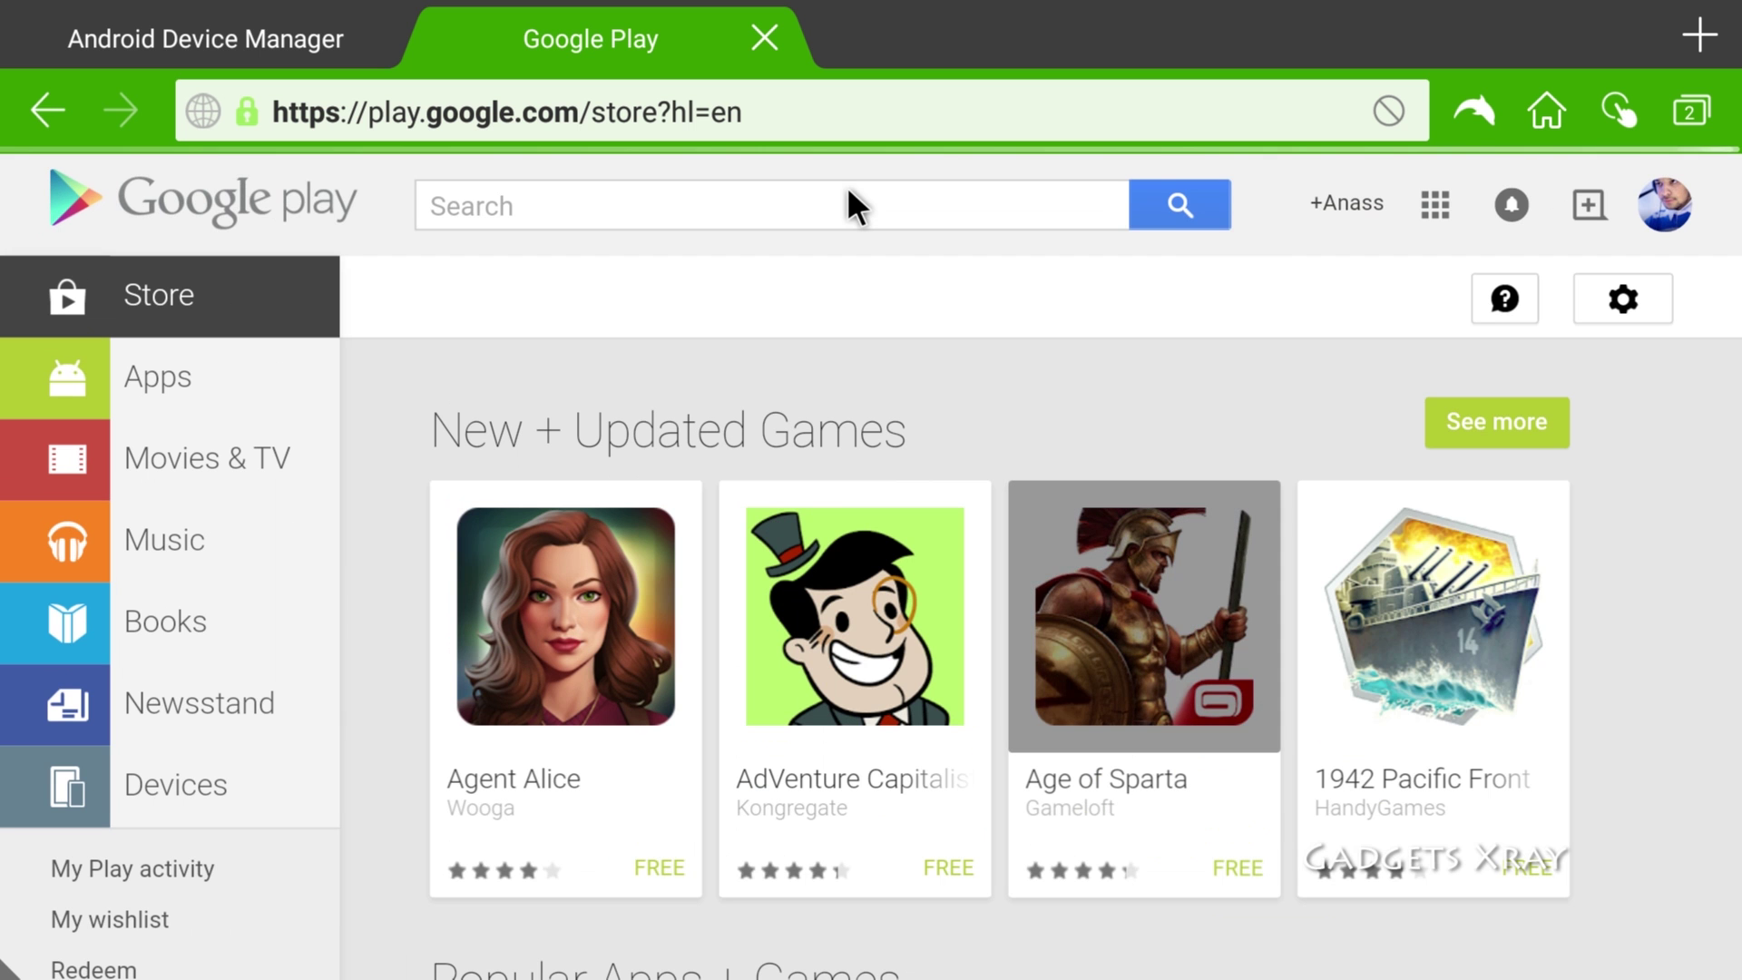
# Search Google Play for 'sixaxis' by typing 'sixa' and picking the suggestion
pyautogui.click(850, 195)
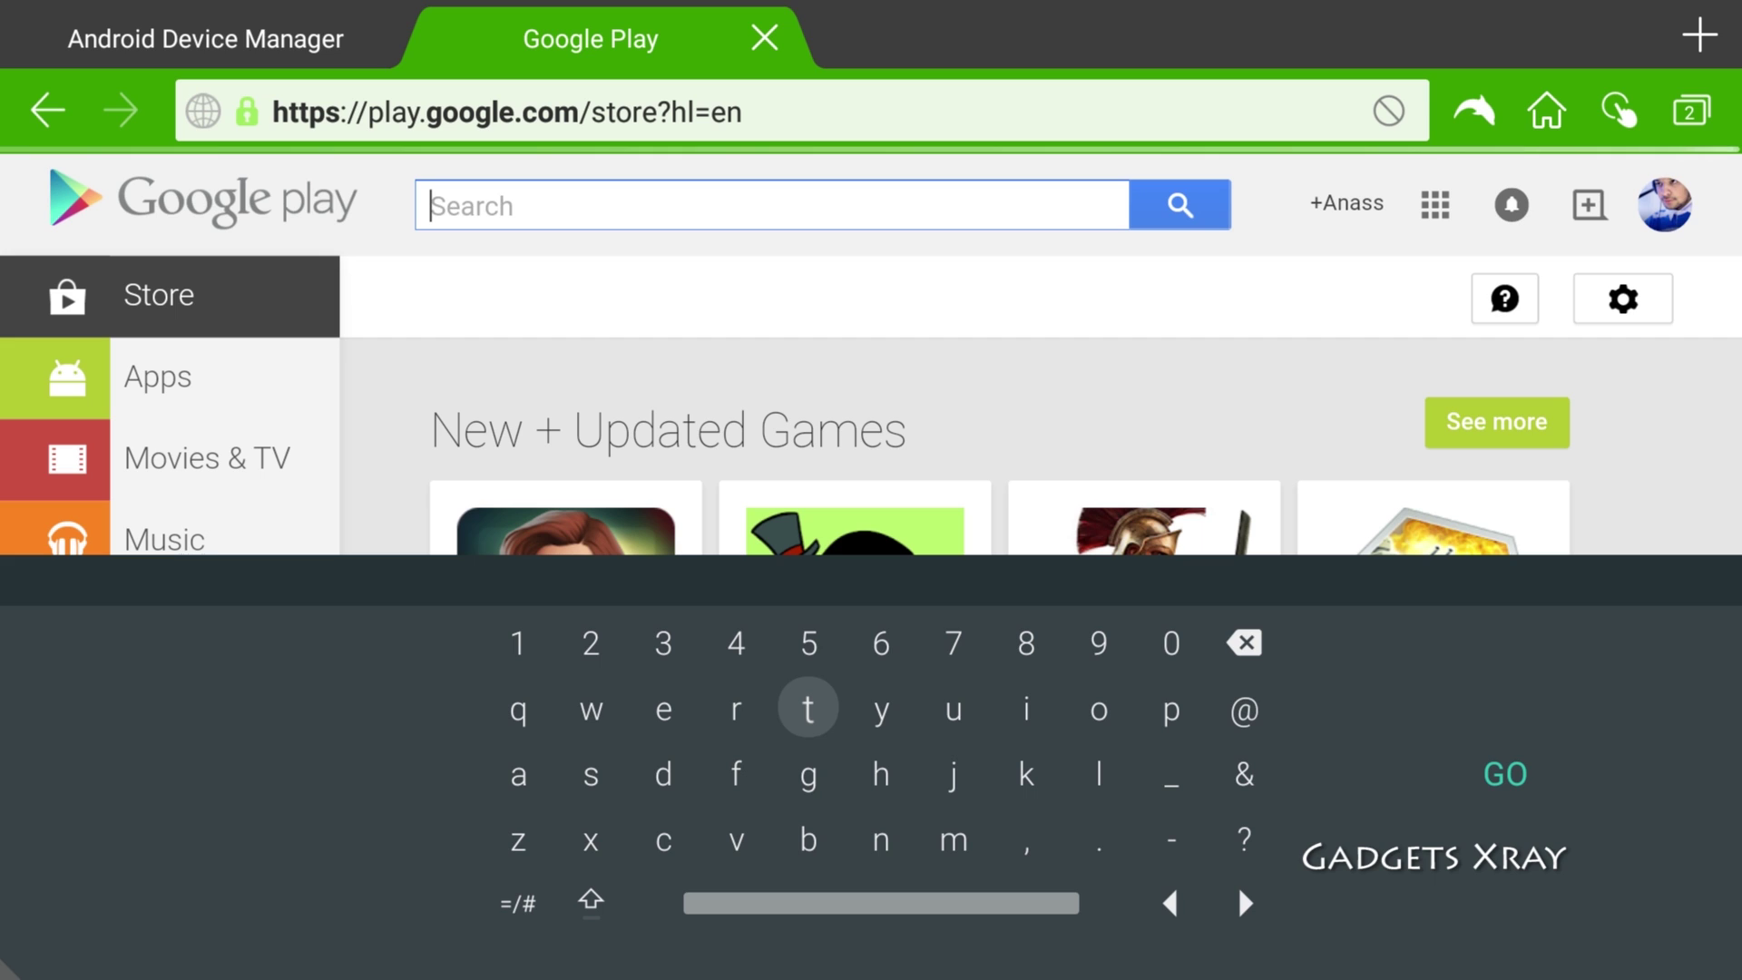
pyautogui.write('six')
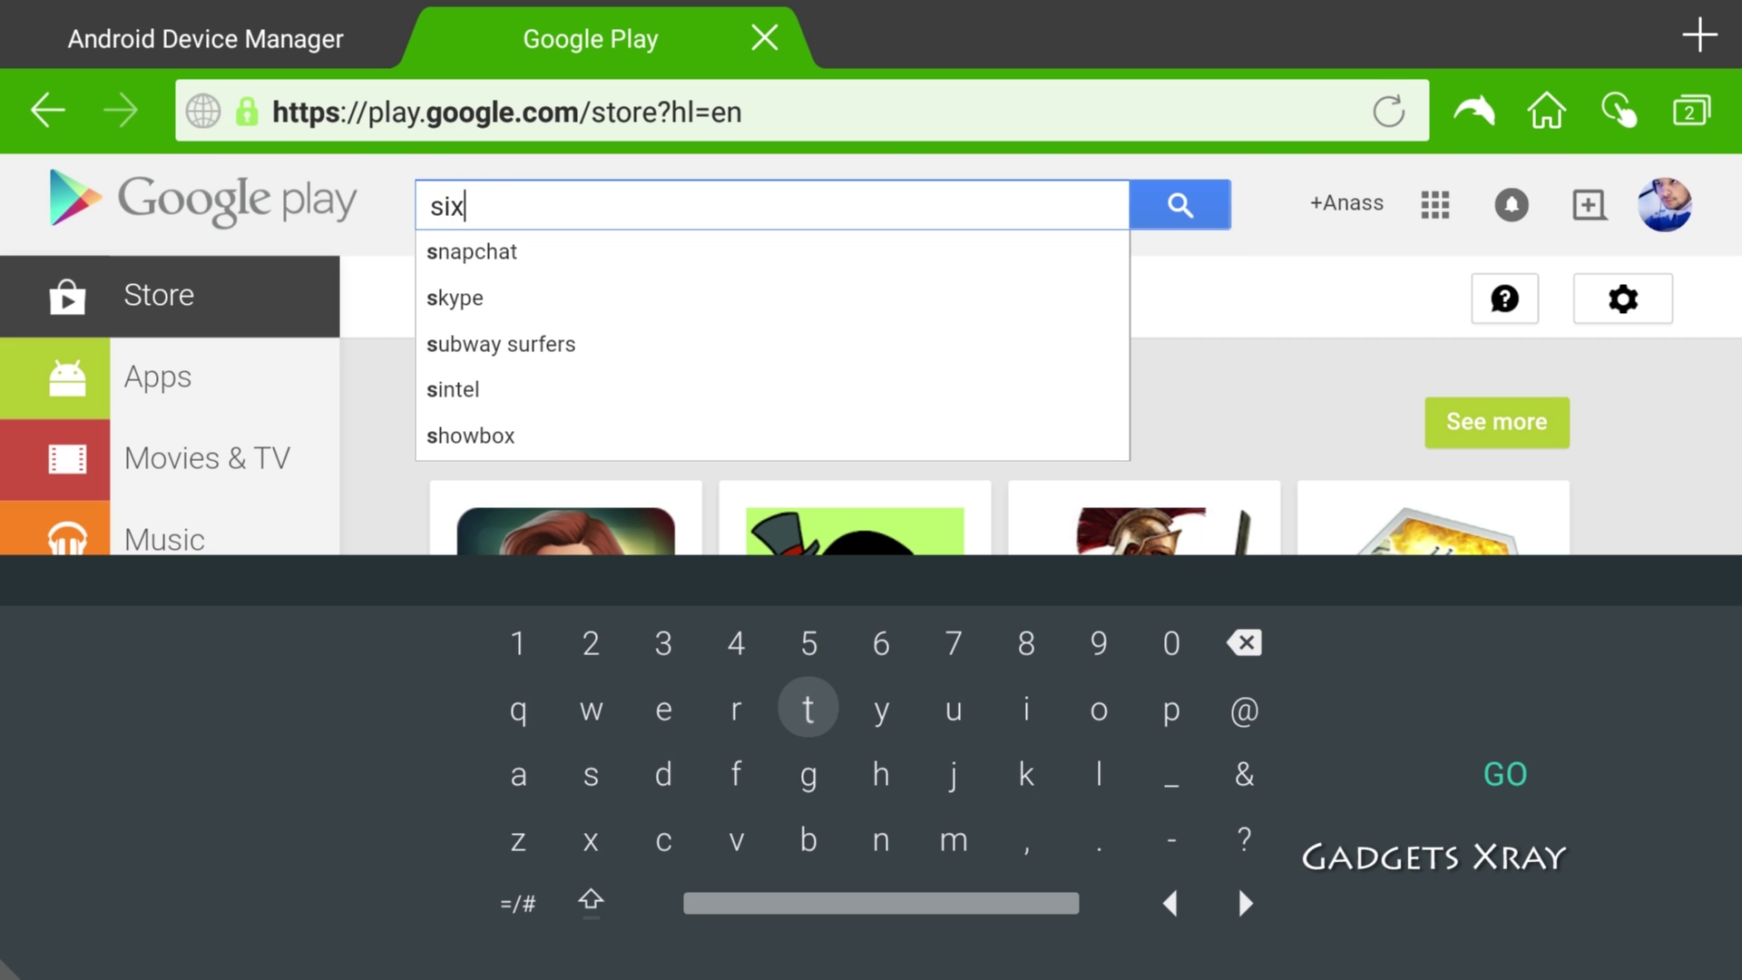
pyautogui.write('a')
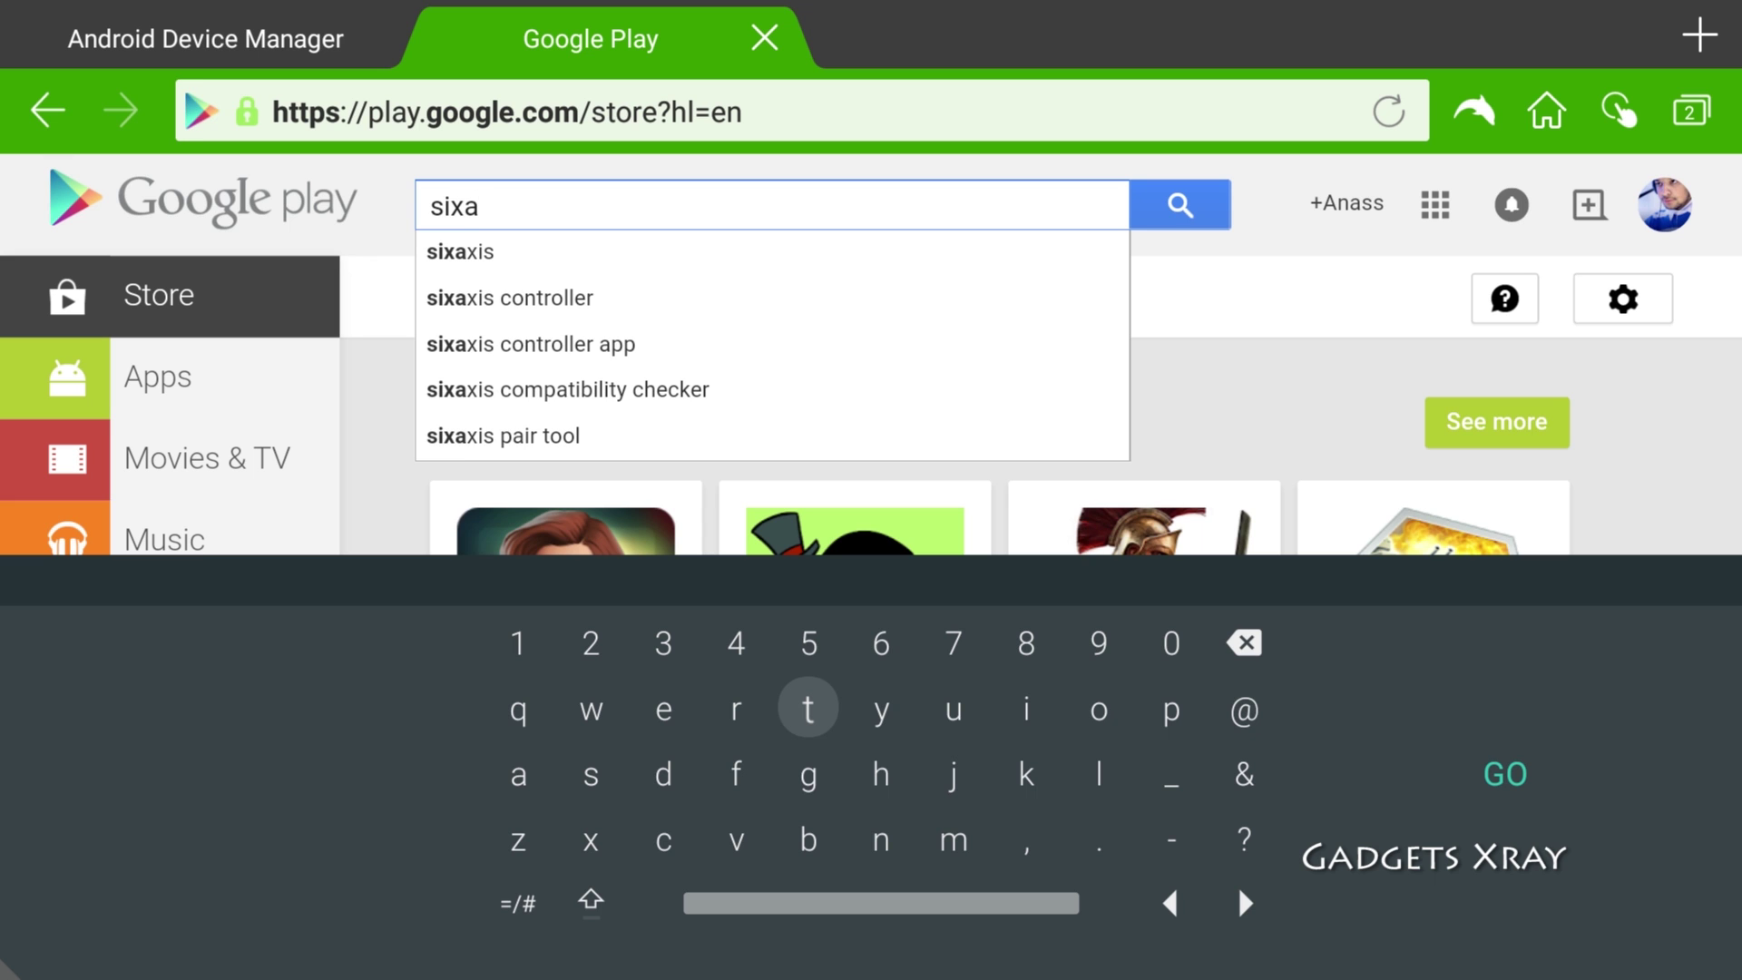
pyautogui.press('Down')
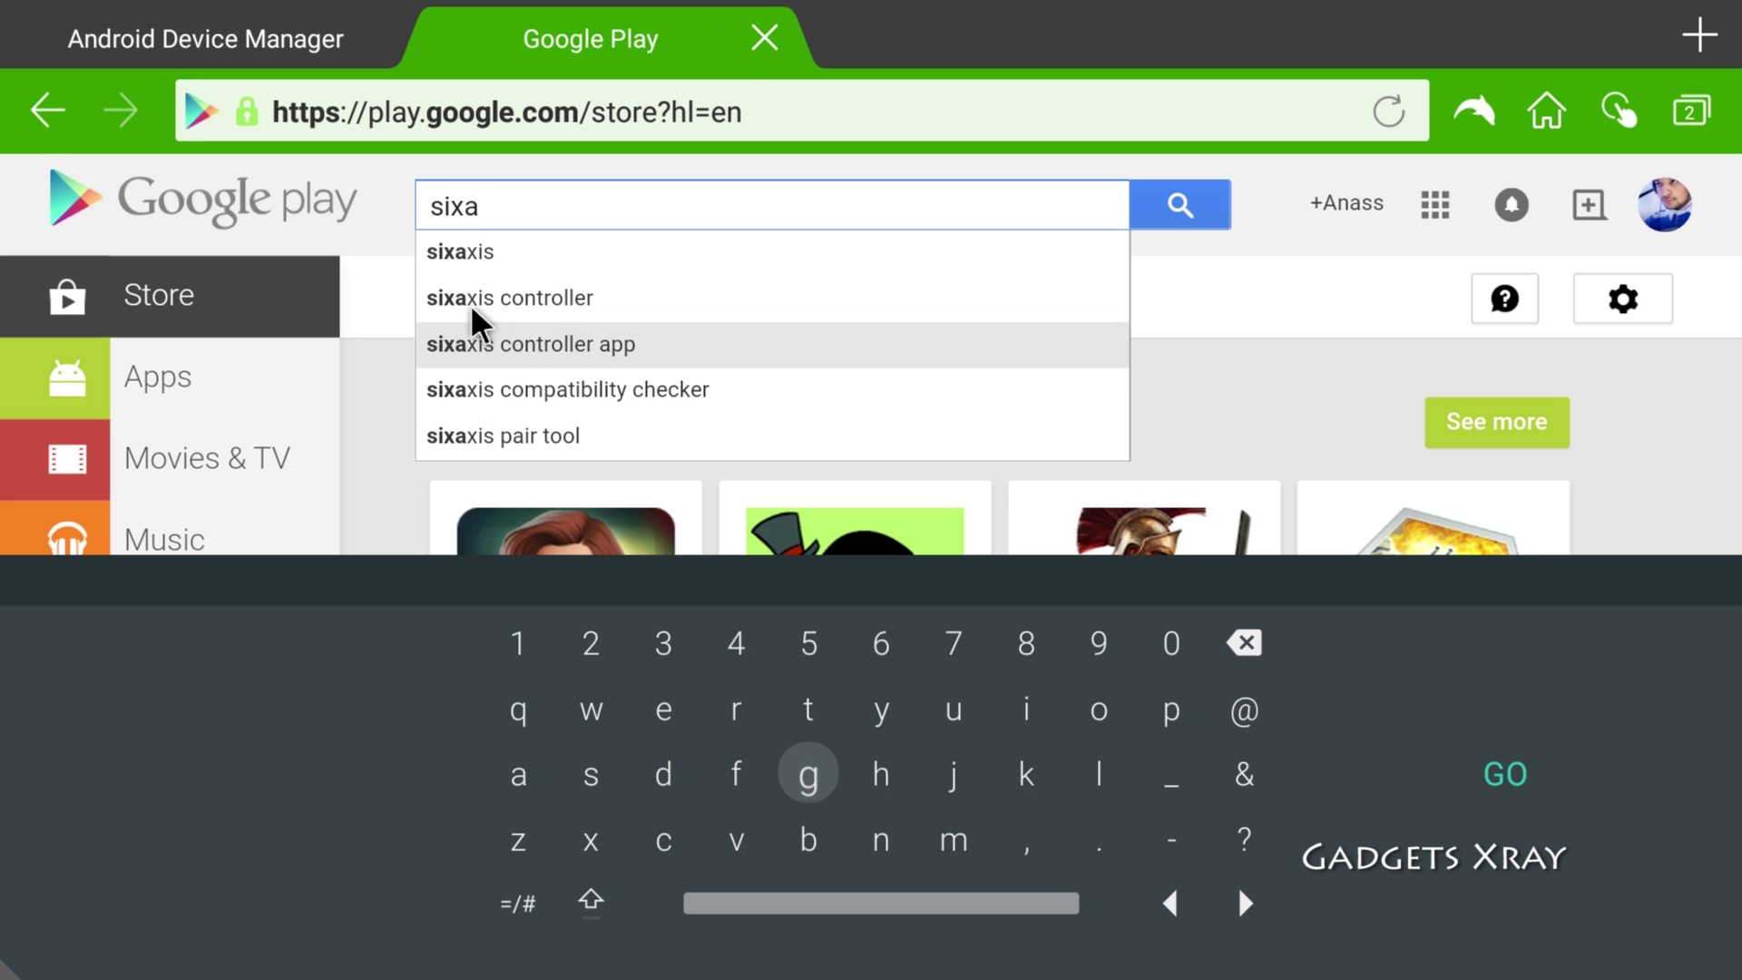
pyautogui.click(532, 258)
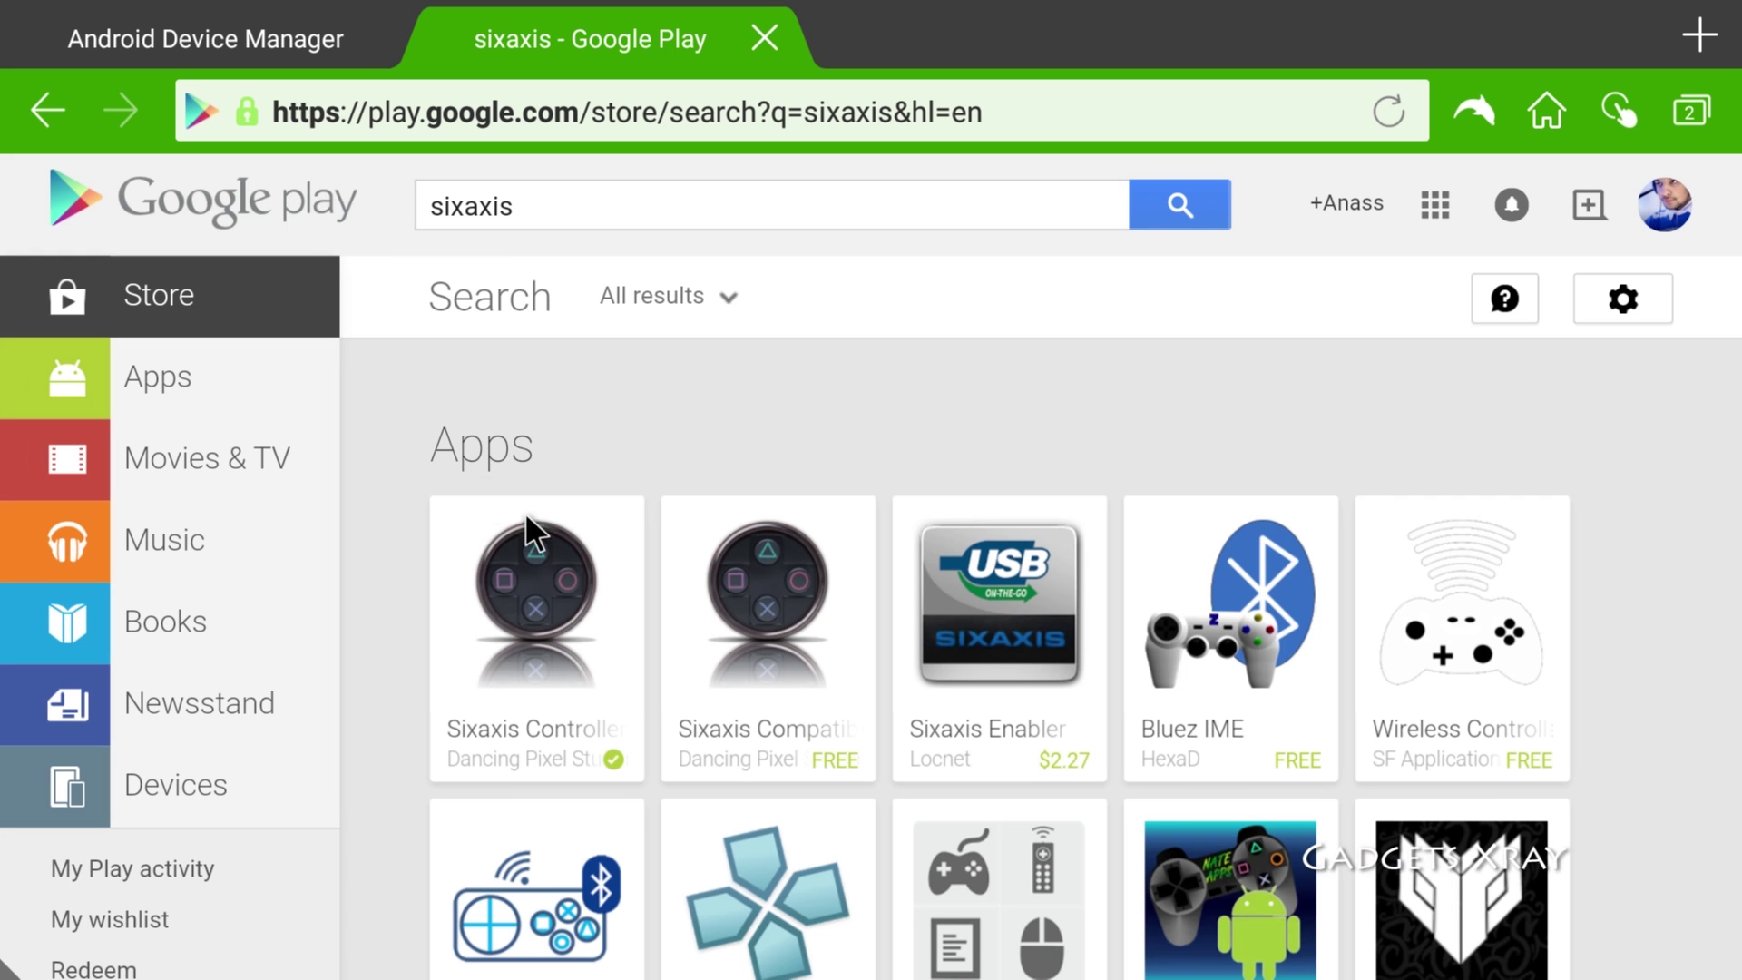
# Install Sixaxis Controller from its Google Play page onto the Asus Transformer Pad TF300TG
pyautogui.click(578, 527)
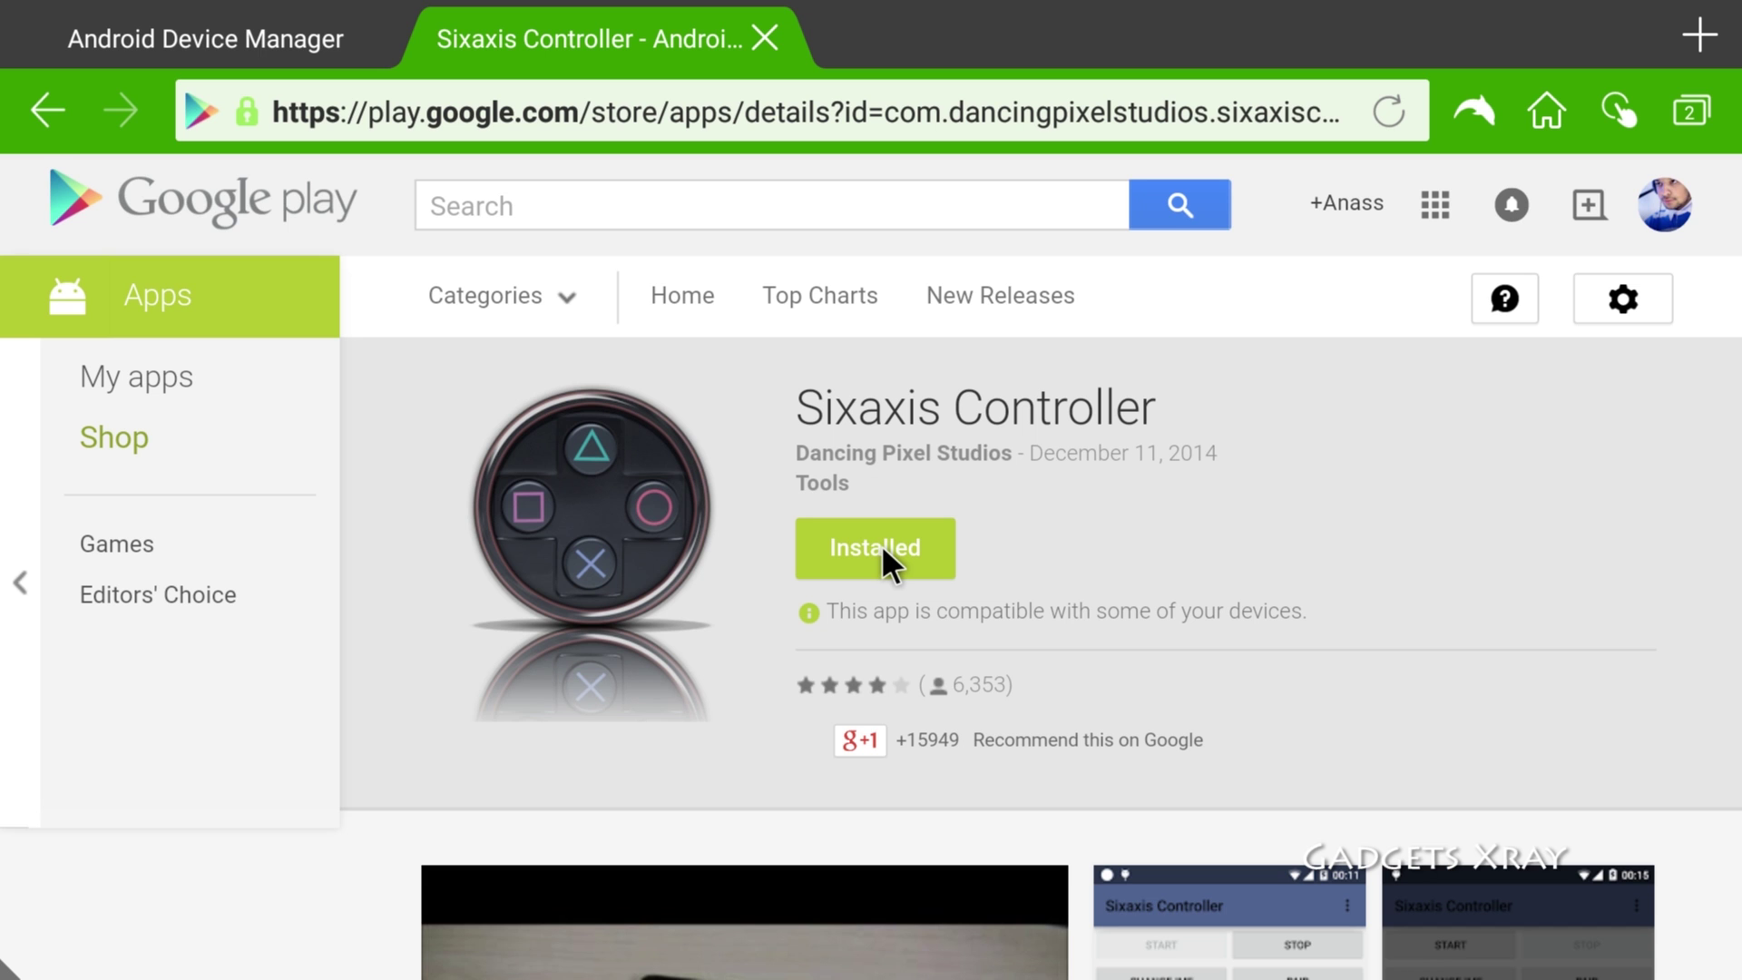
pyautogui.click(883, 548)
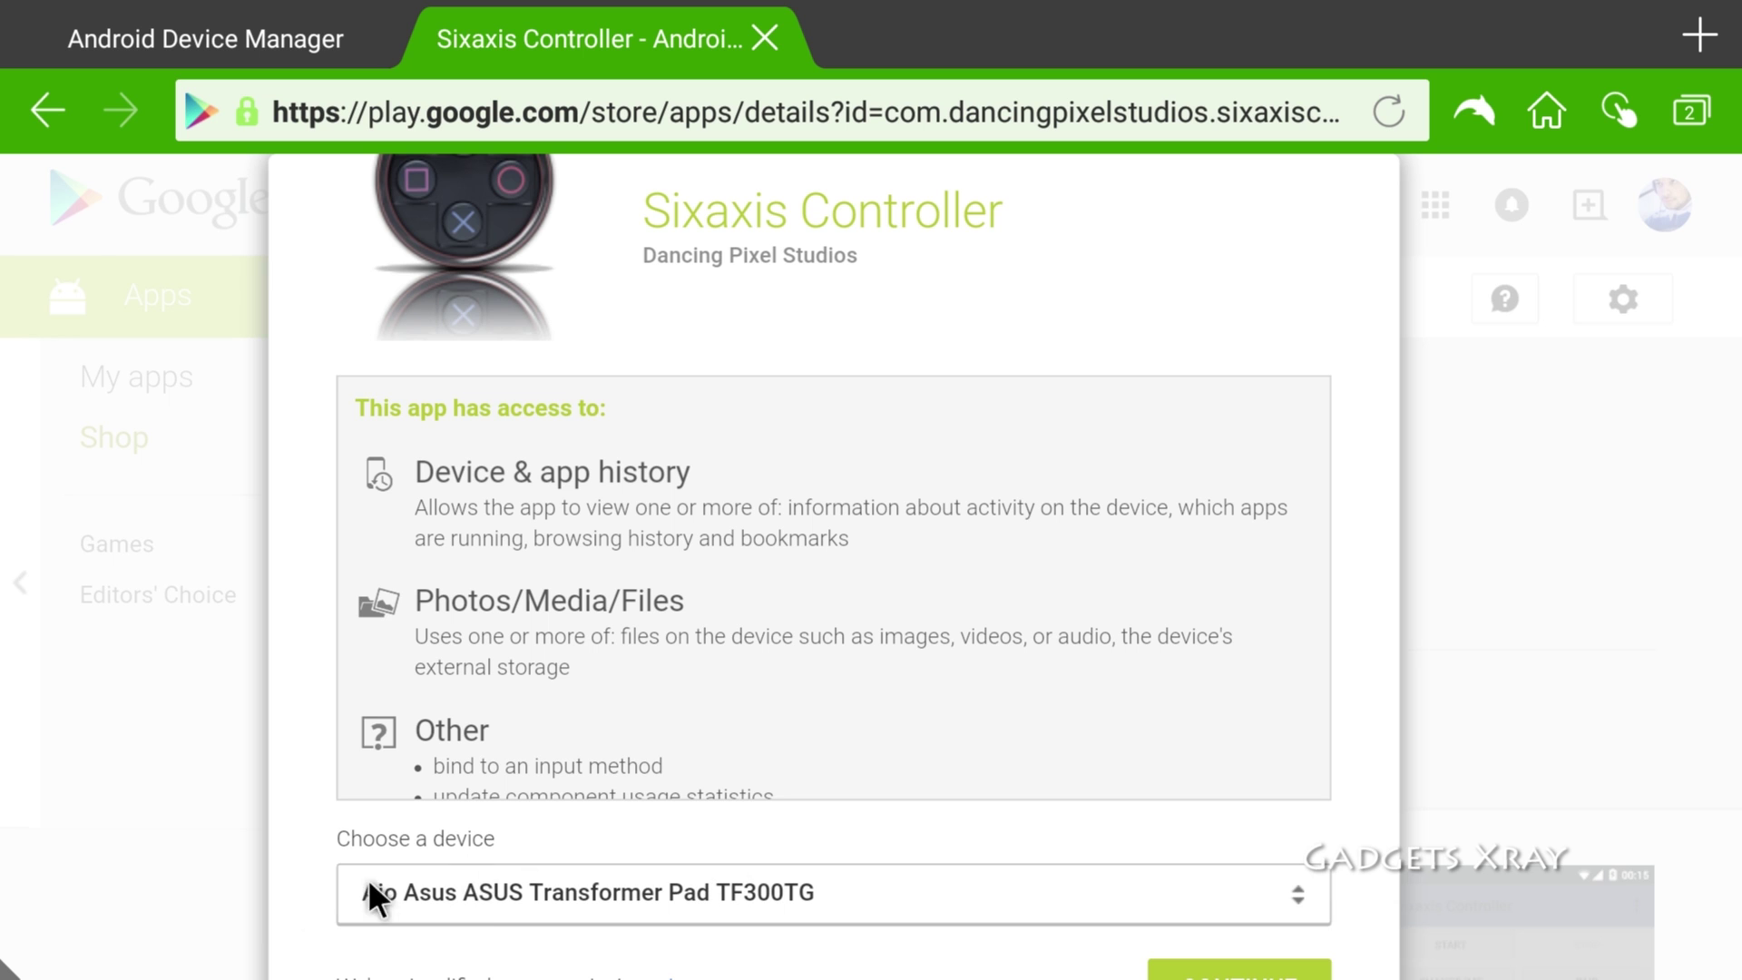
pyautogui.scroll(-3, 299, 953)
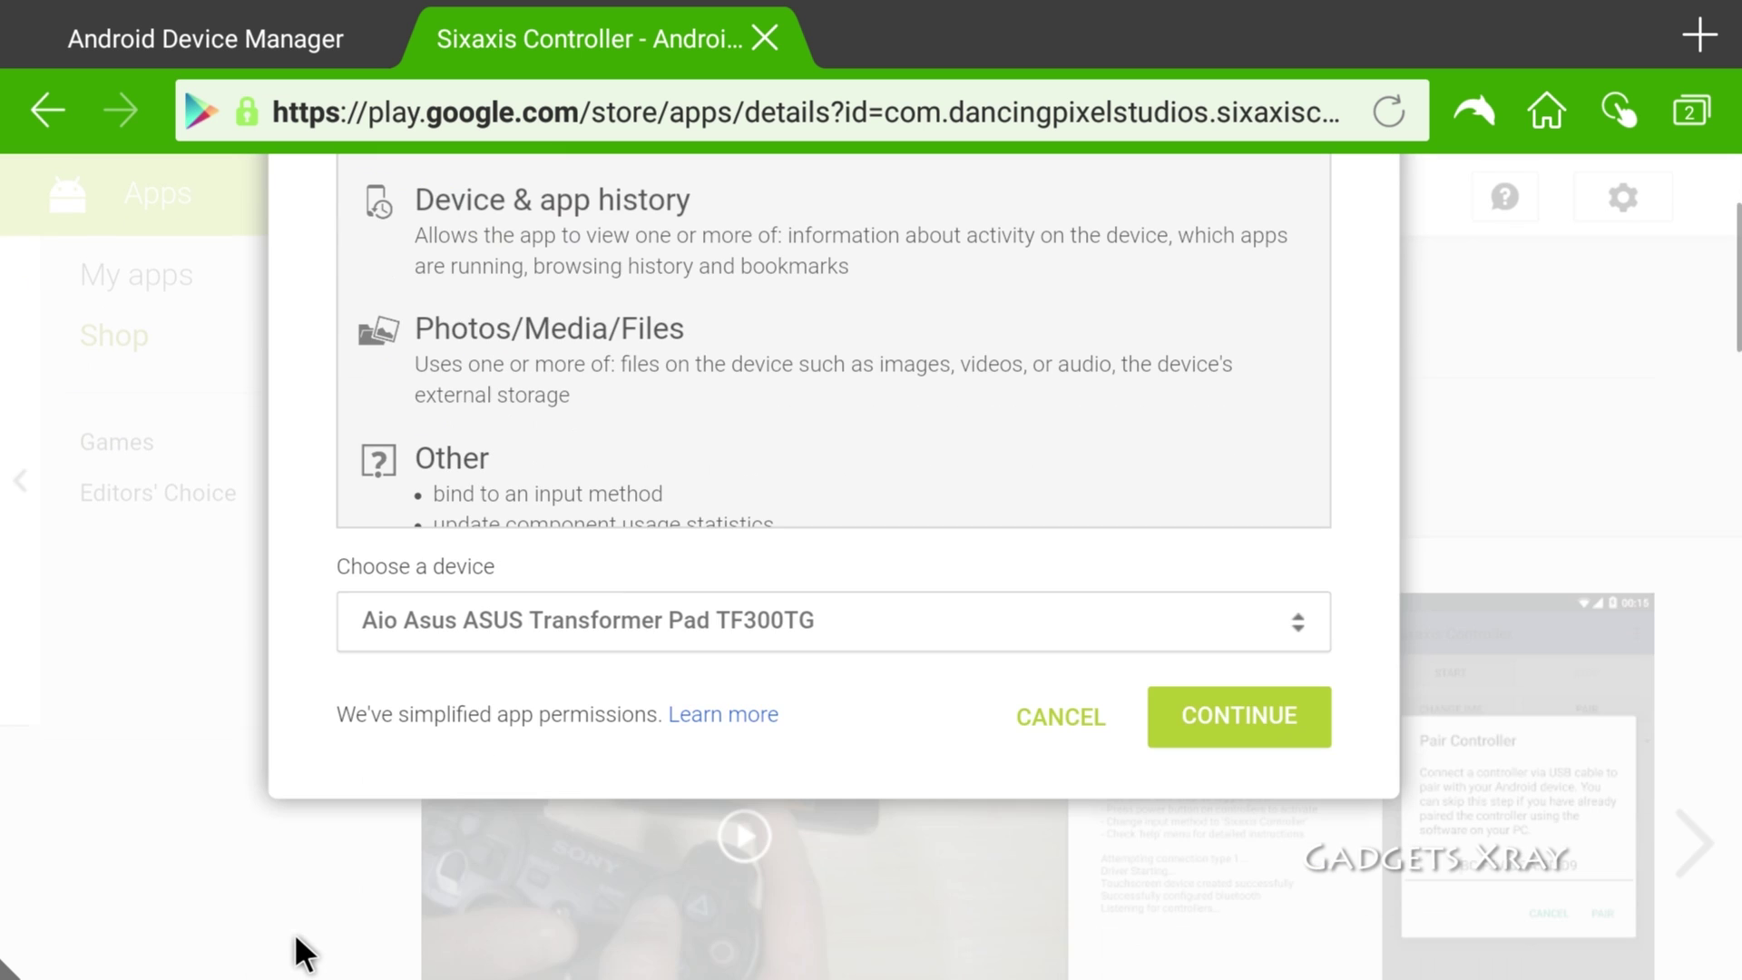
pyautogui.click(1266, 718)
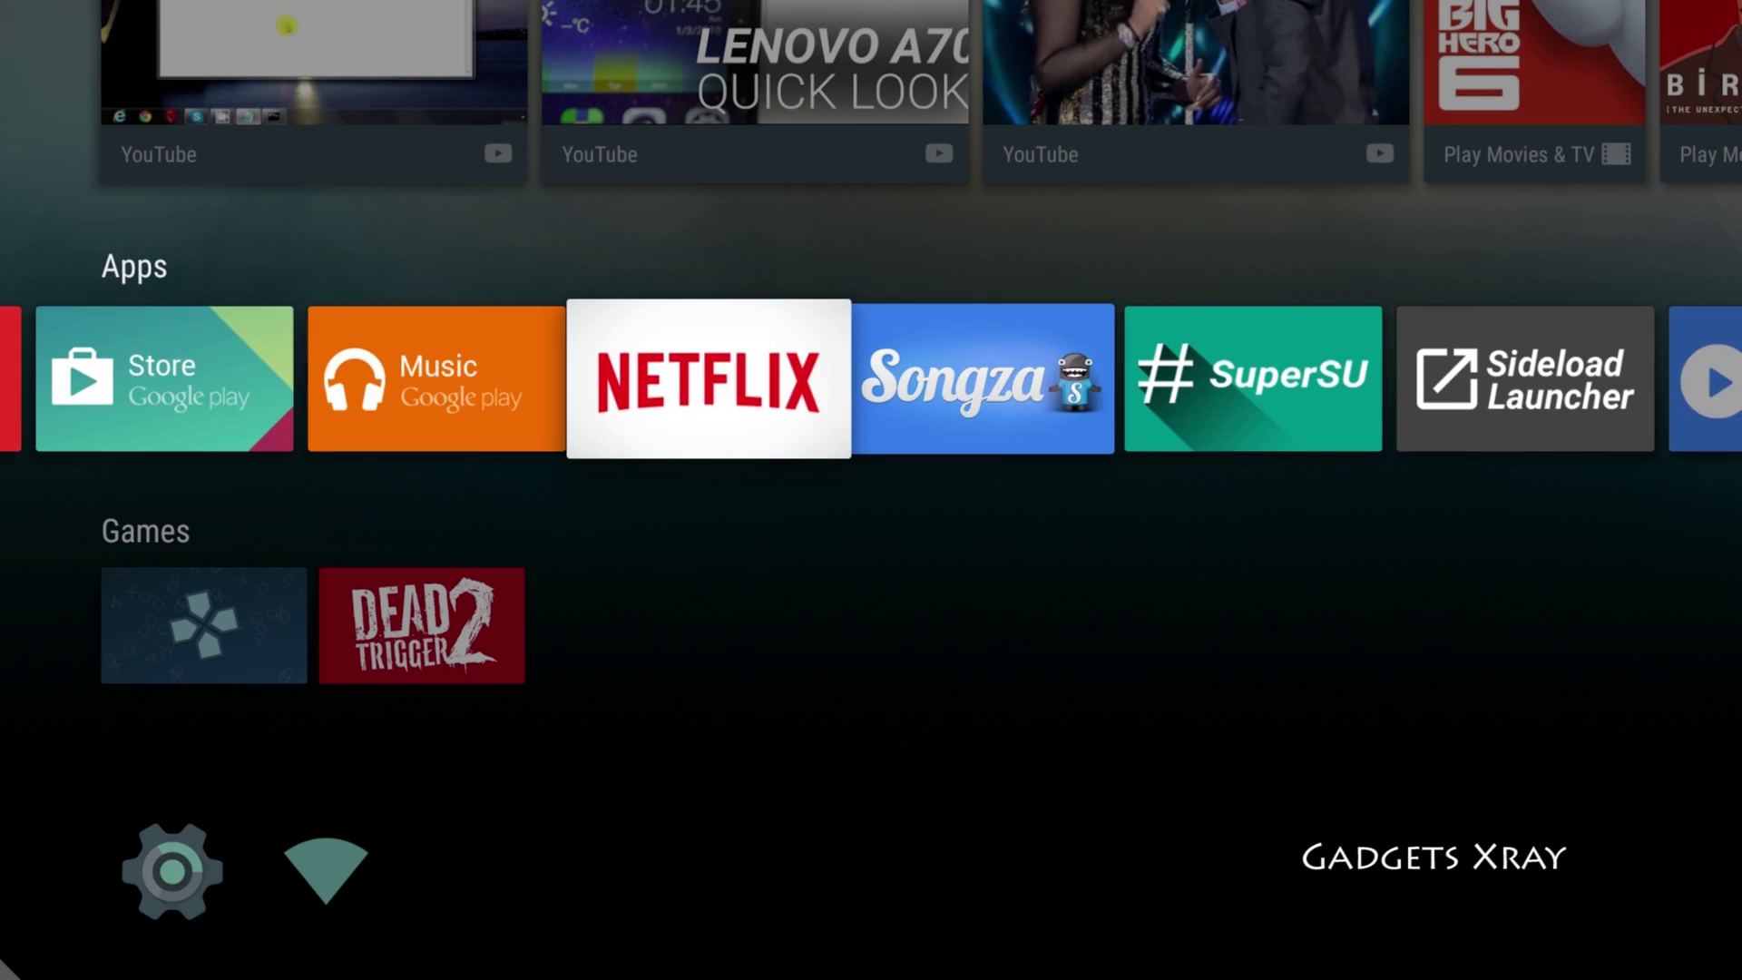
# Launch Sixaxis Controller from the Sideload Launcher app grid
pyautogui.press('Right')
pyautogui.press('Right')
pyautogui.press('Right')
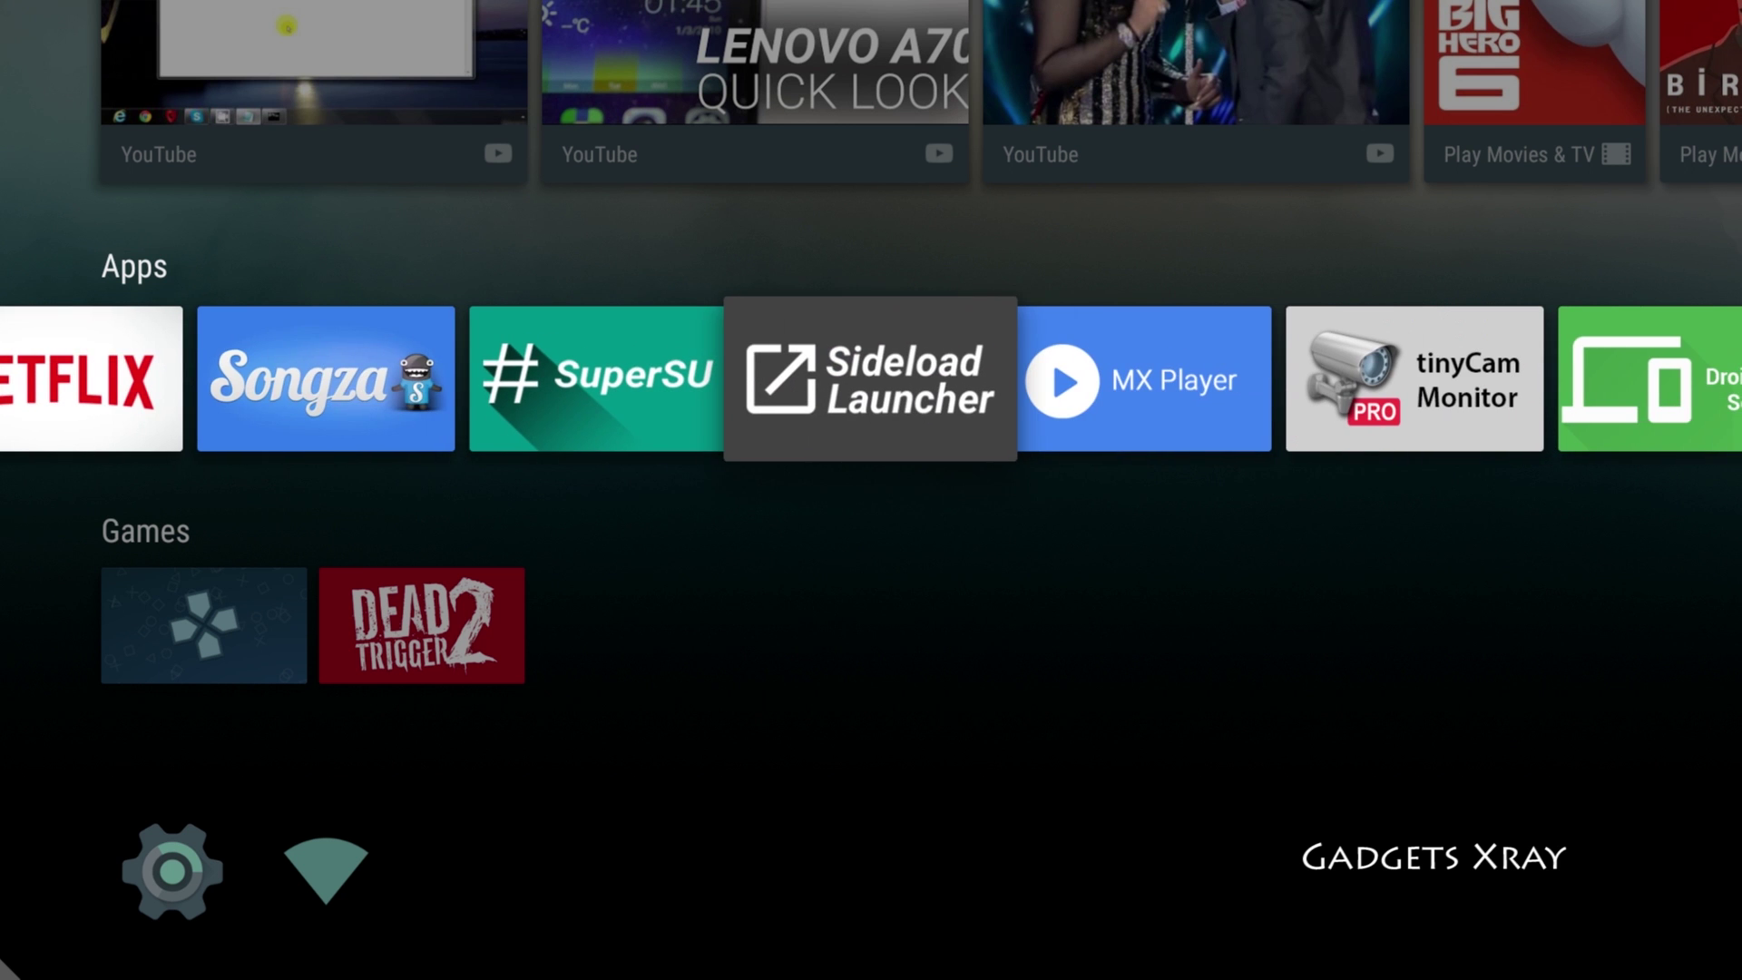
pyautogui.press('Return')
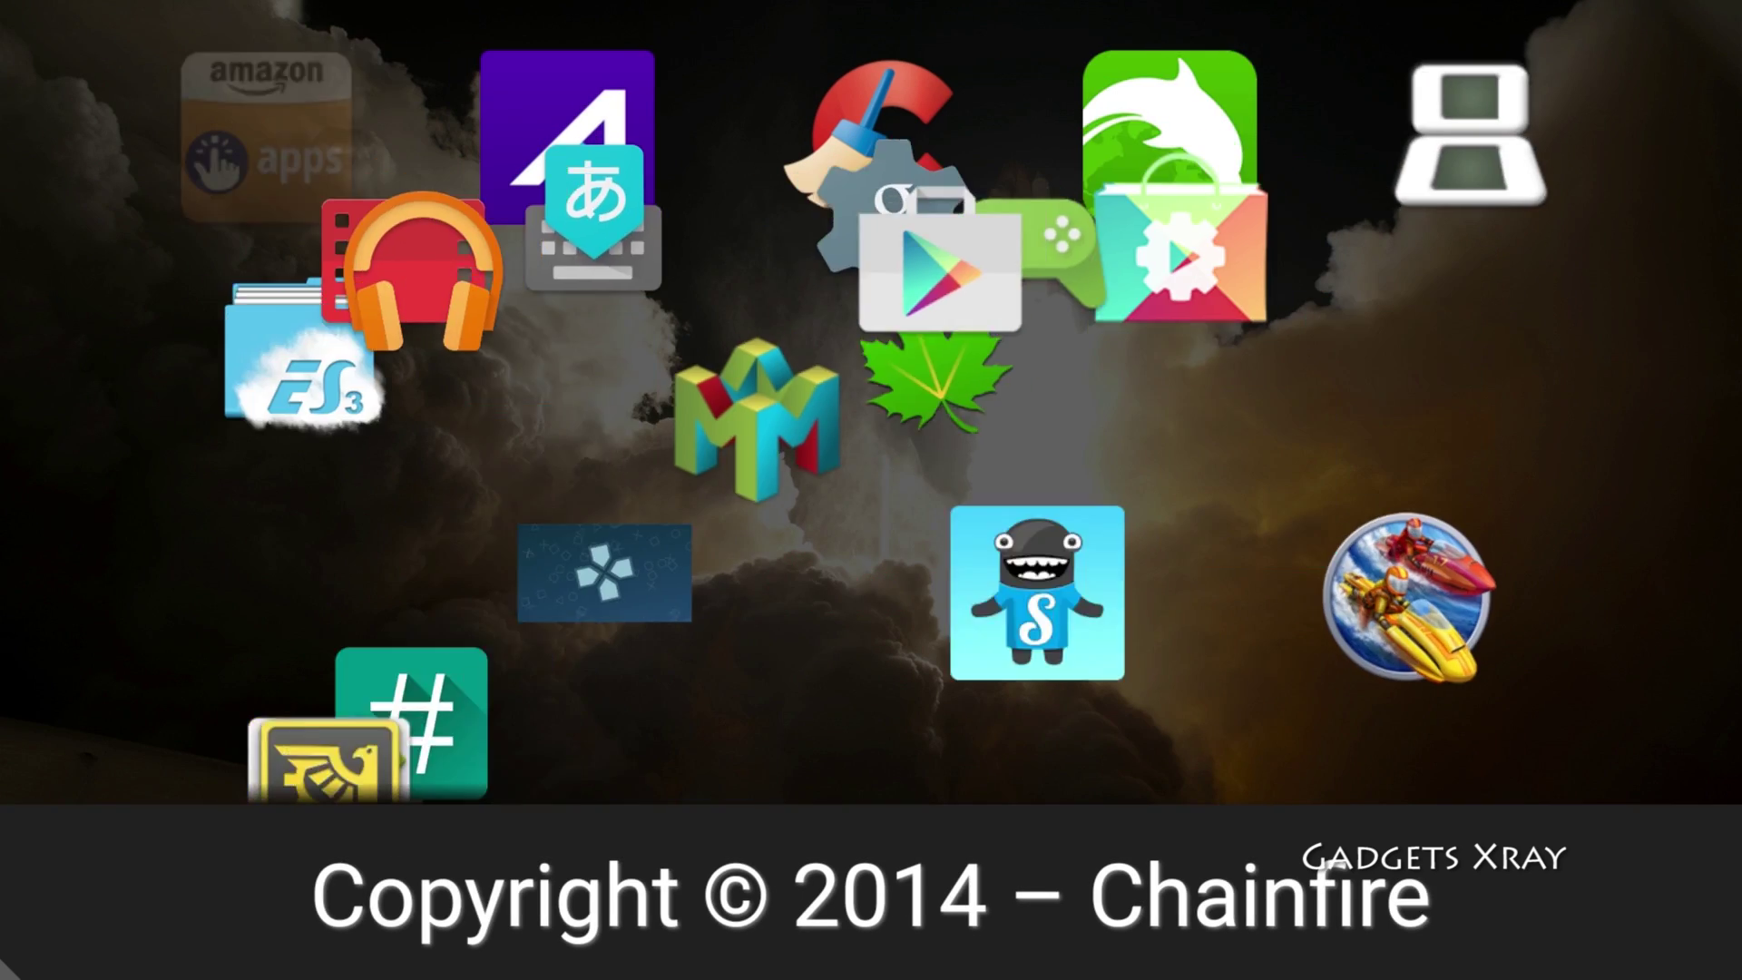
pyautogui.press('Down')
pyautogui.press('Down')
pyautogui.press('Down')
pyautogui.press('Down')
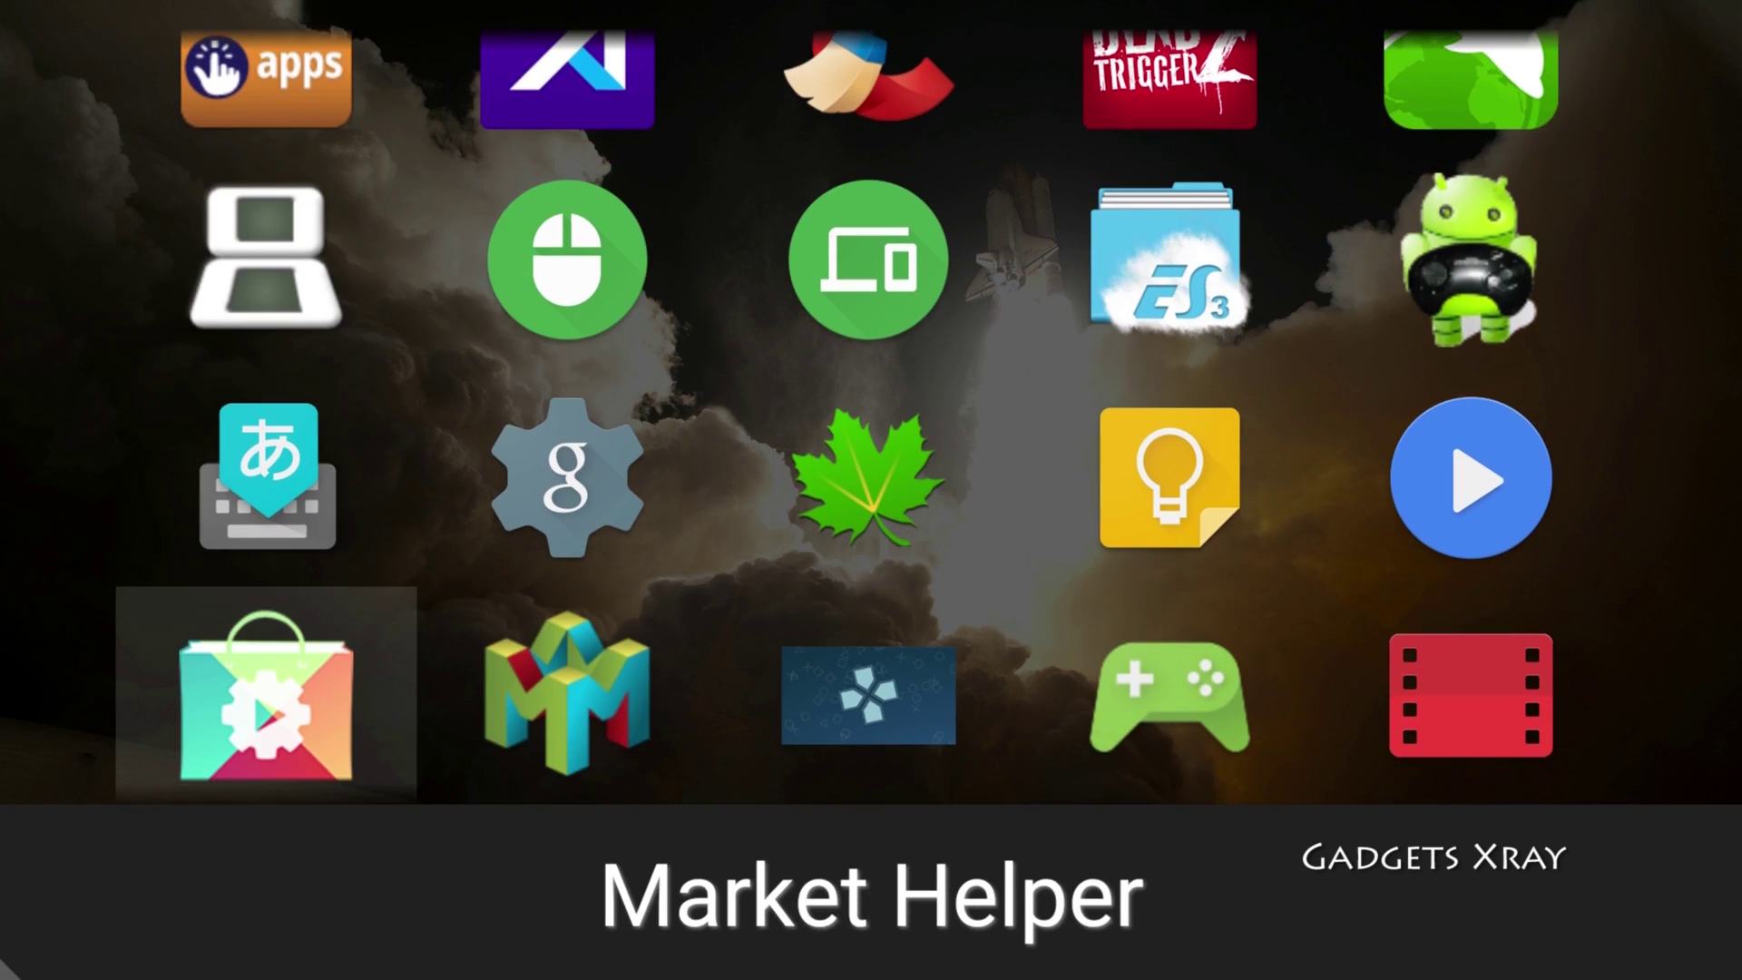
pyautogui.press('Right')
pyautogui.press('Right')
pyautogui.press('Right')
pyautogui.press('Right')
pyautogui.press('Down')
pyautogui.press('Down')
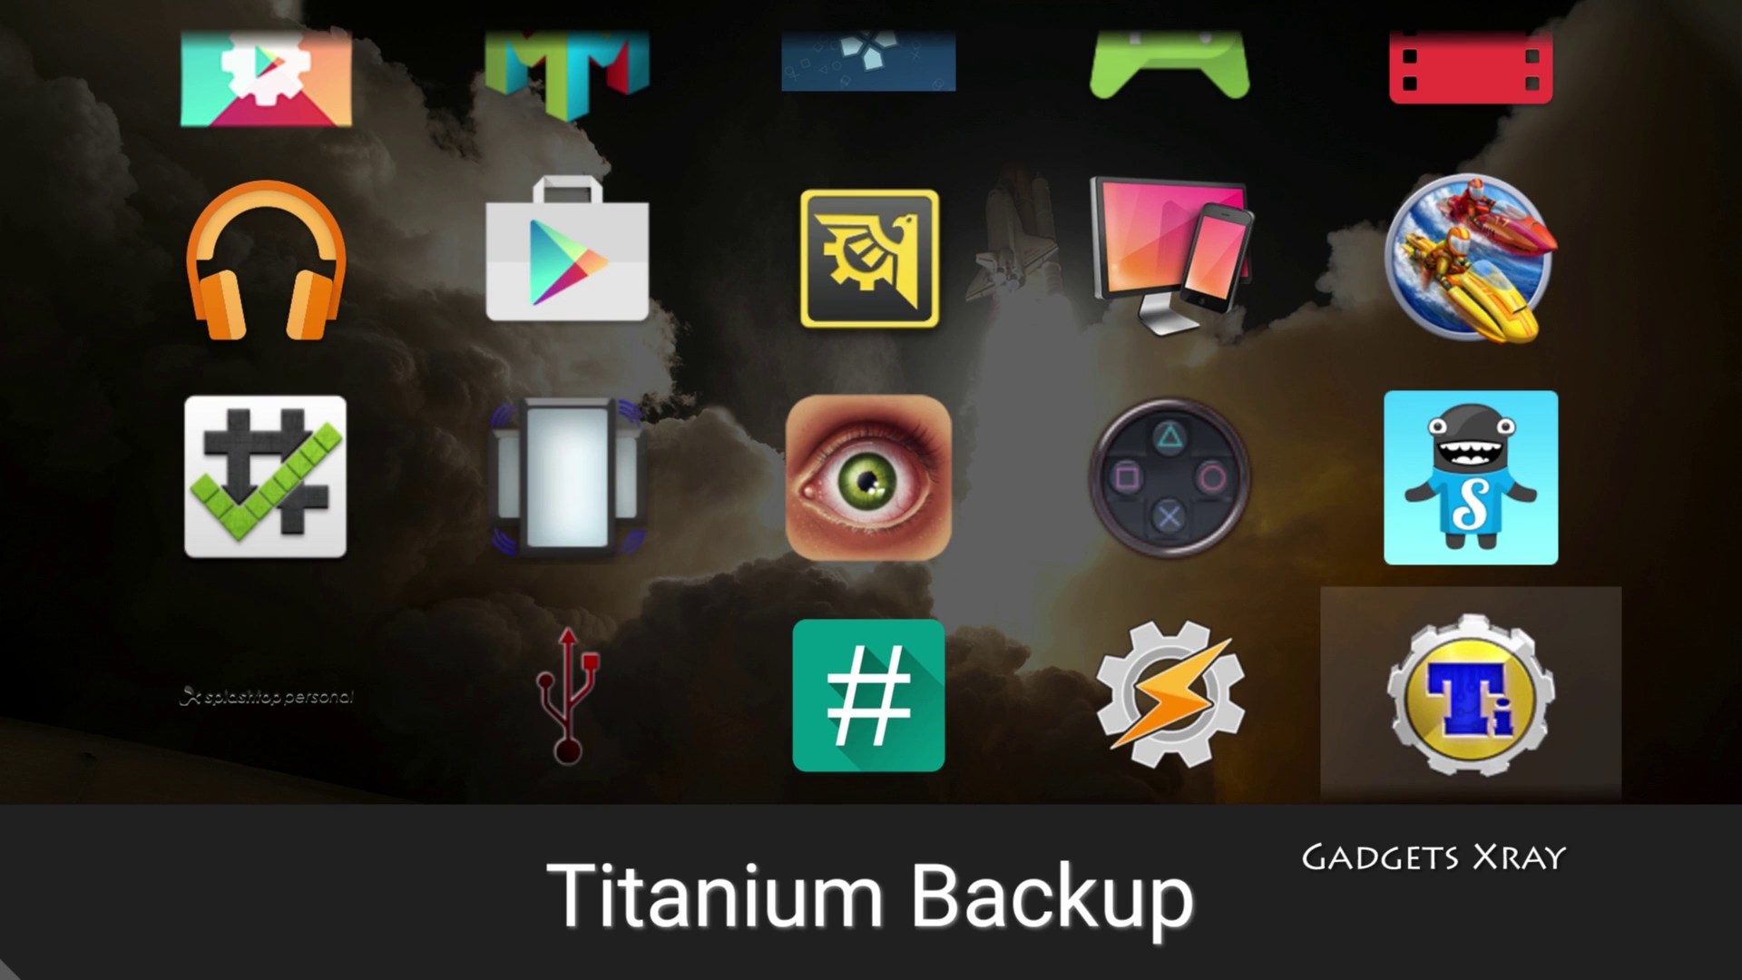
pyautogui.press('Up')
pyautogui.press('Left')
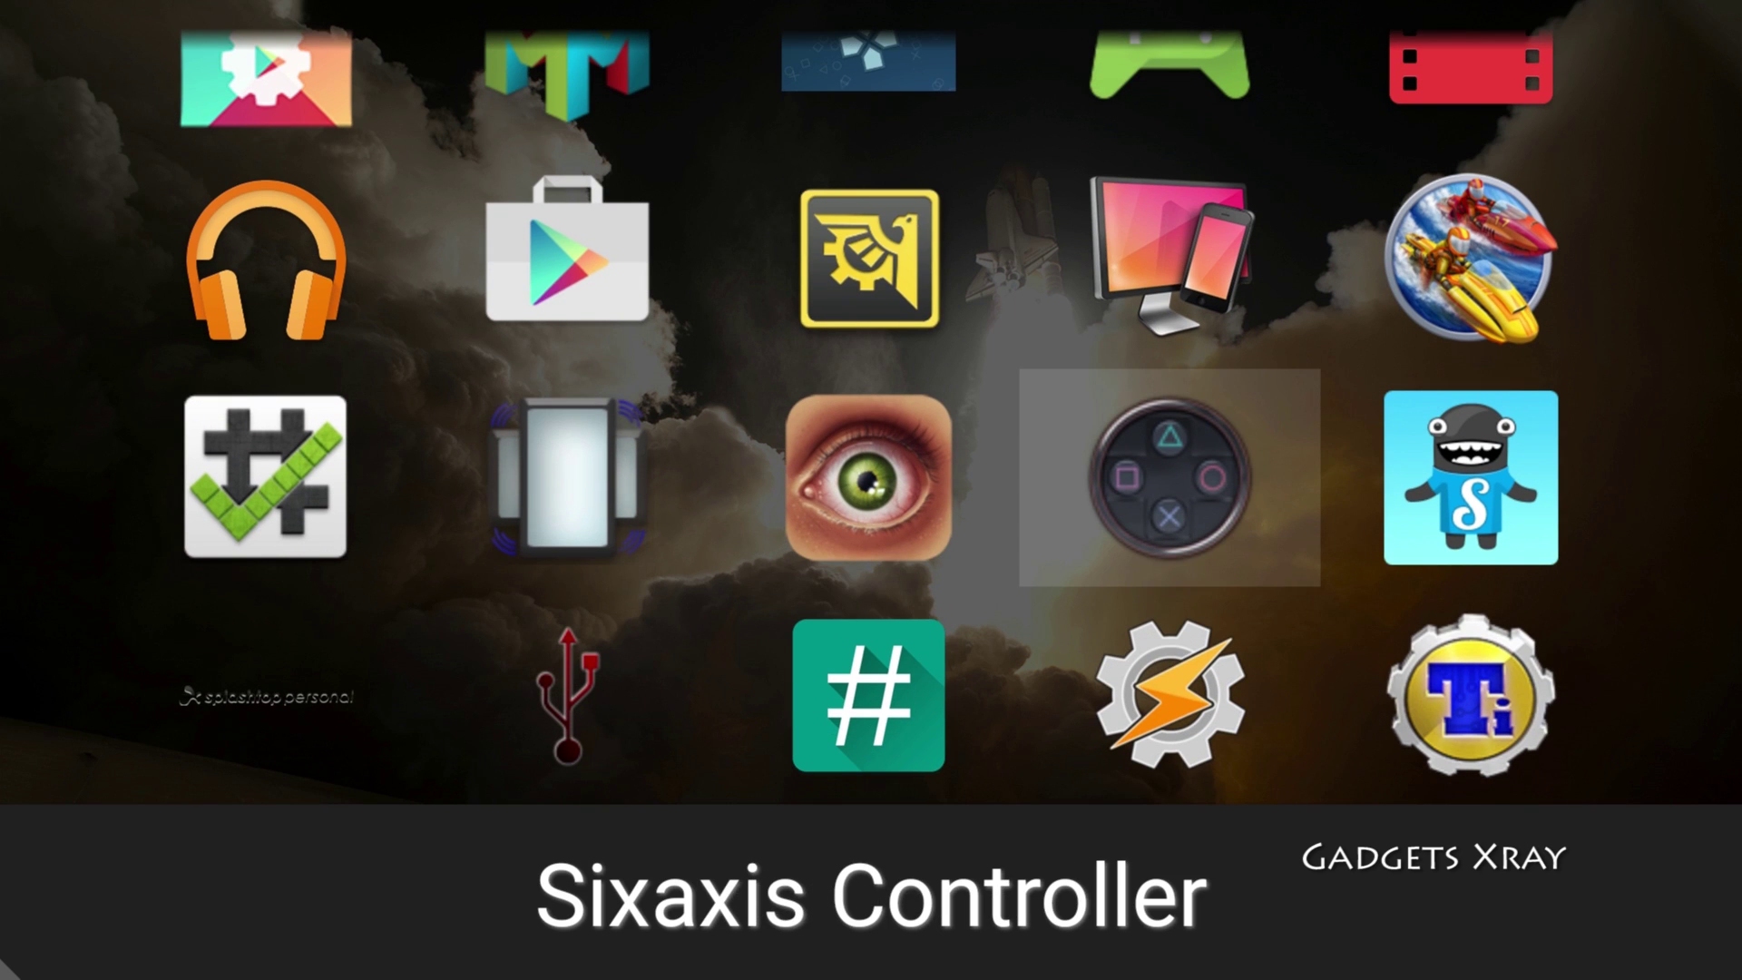
pyautogui.press('Return')
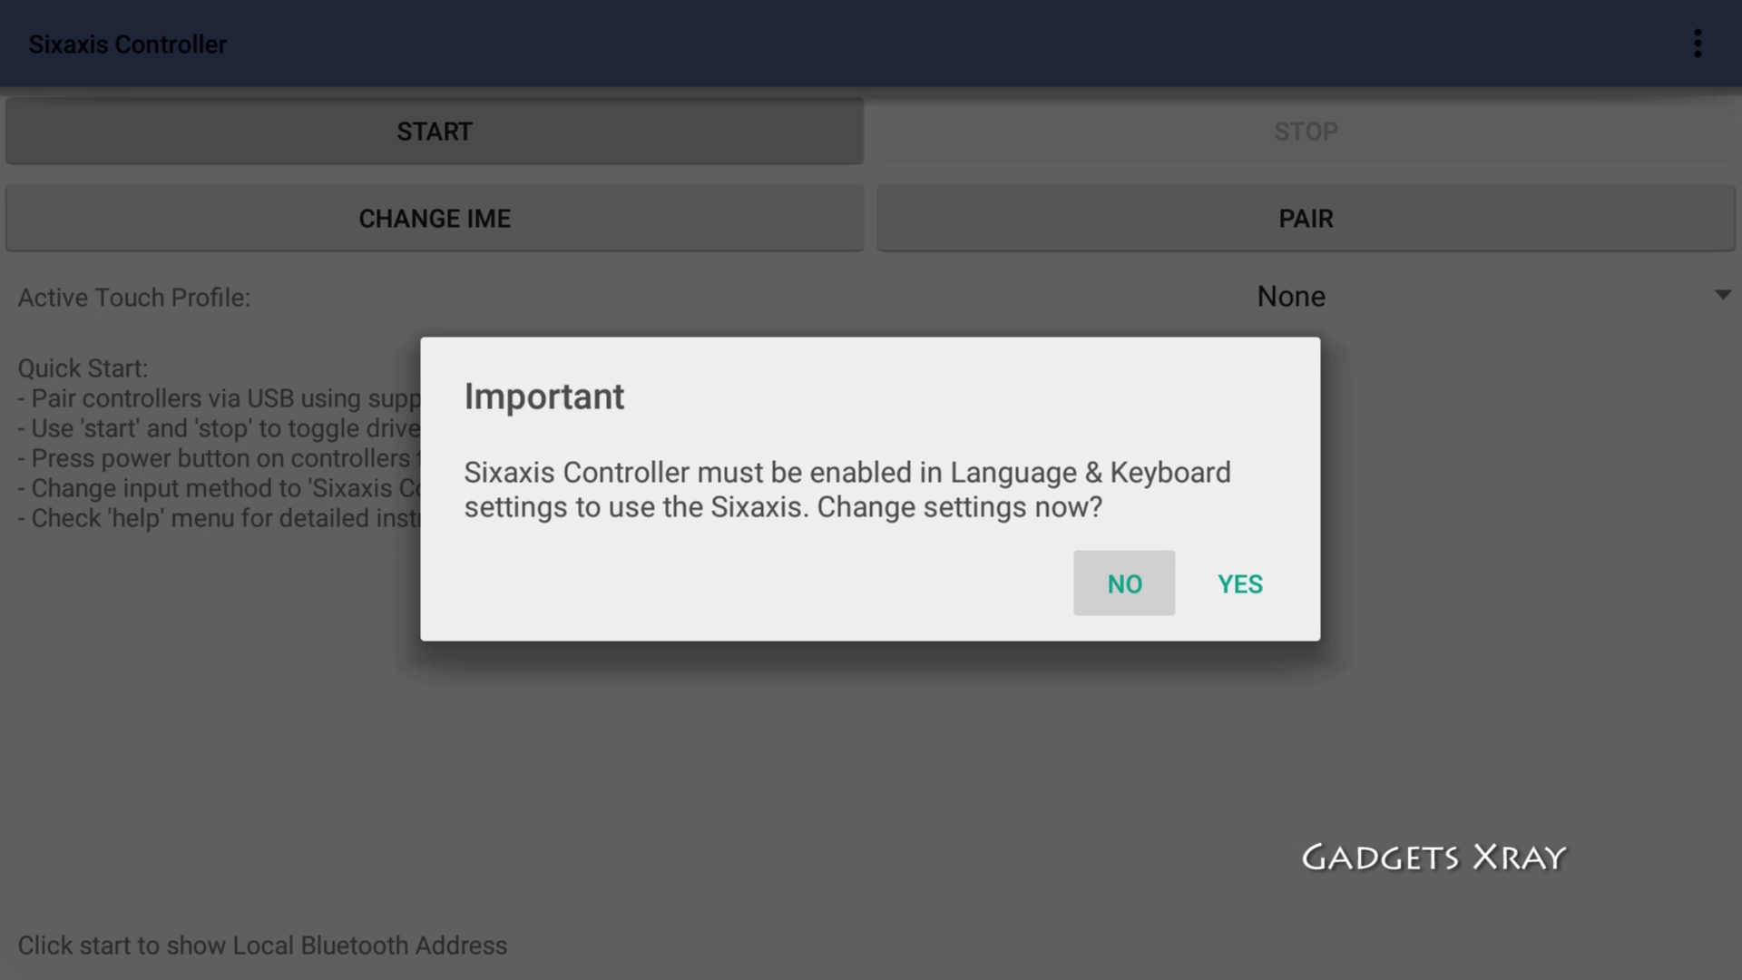
# Choose Sixaxis Controller as the Current keyboard in Keyboard settings
pyautogui.press('Right')
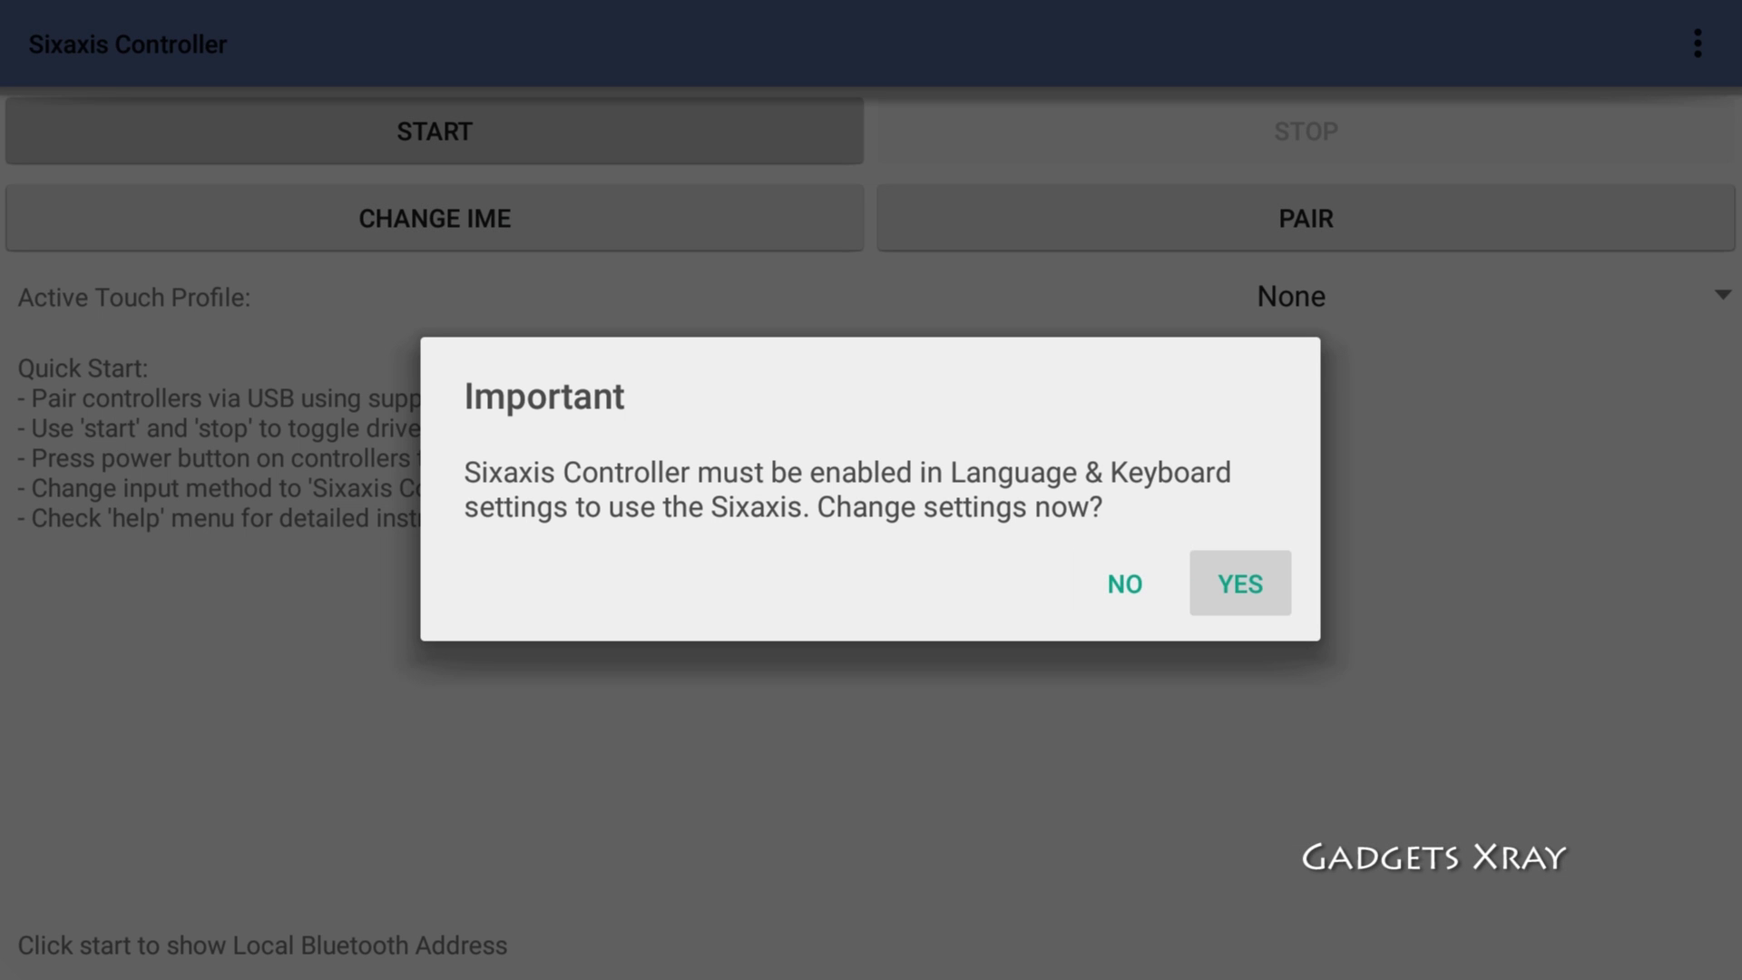
pyautogui.press('Return')
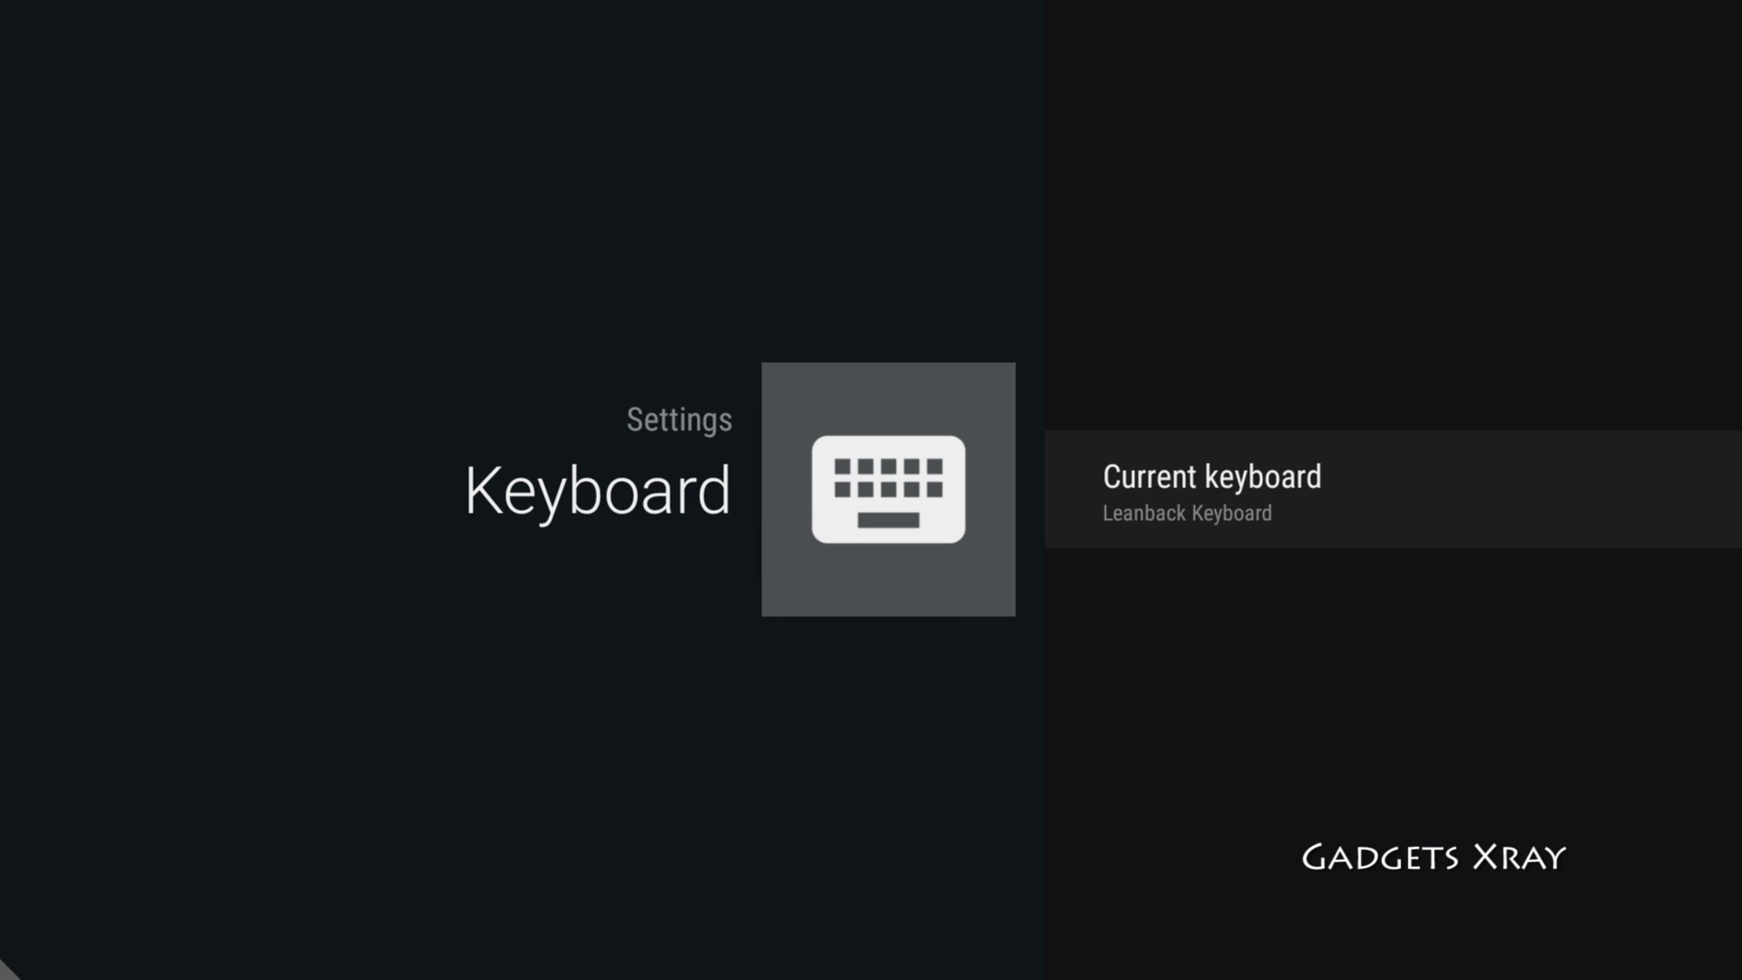
pyautogui.press('Return')
pyautogui.press('Down')
pyautogui.press('Down')
pyautogui.press('Down')
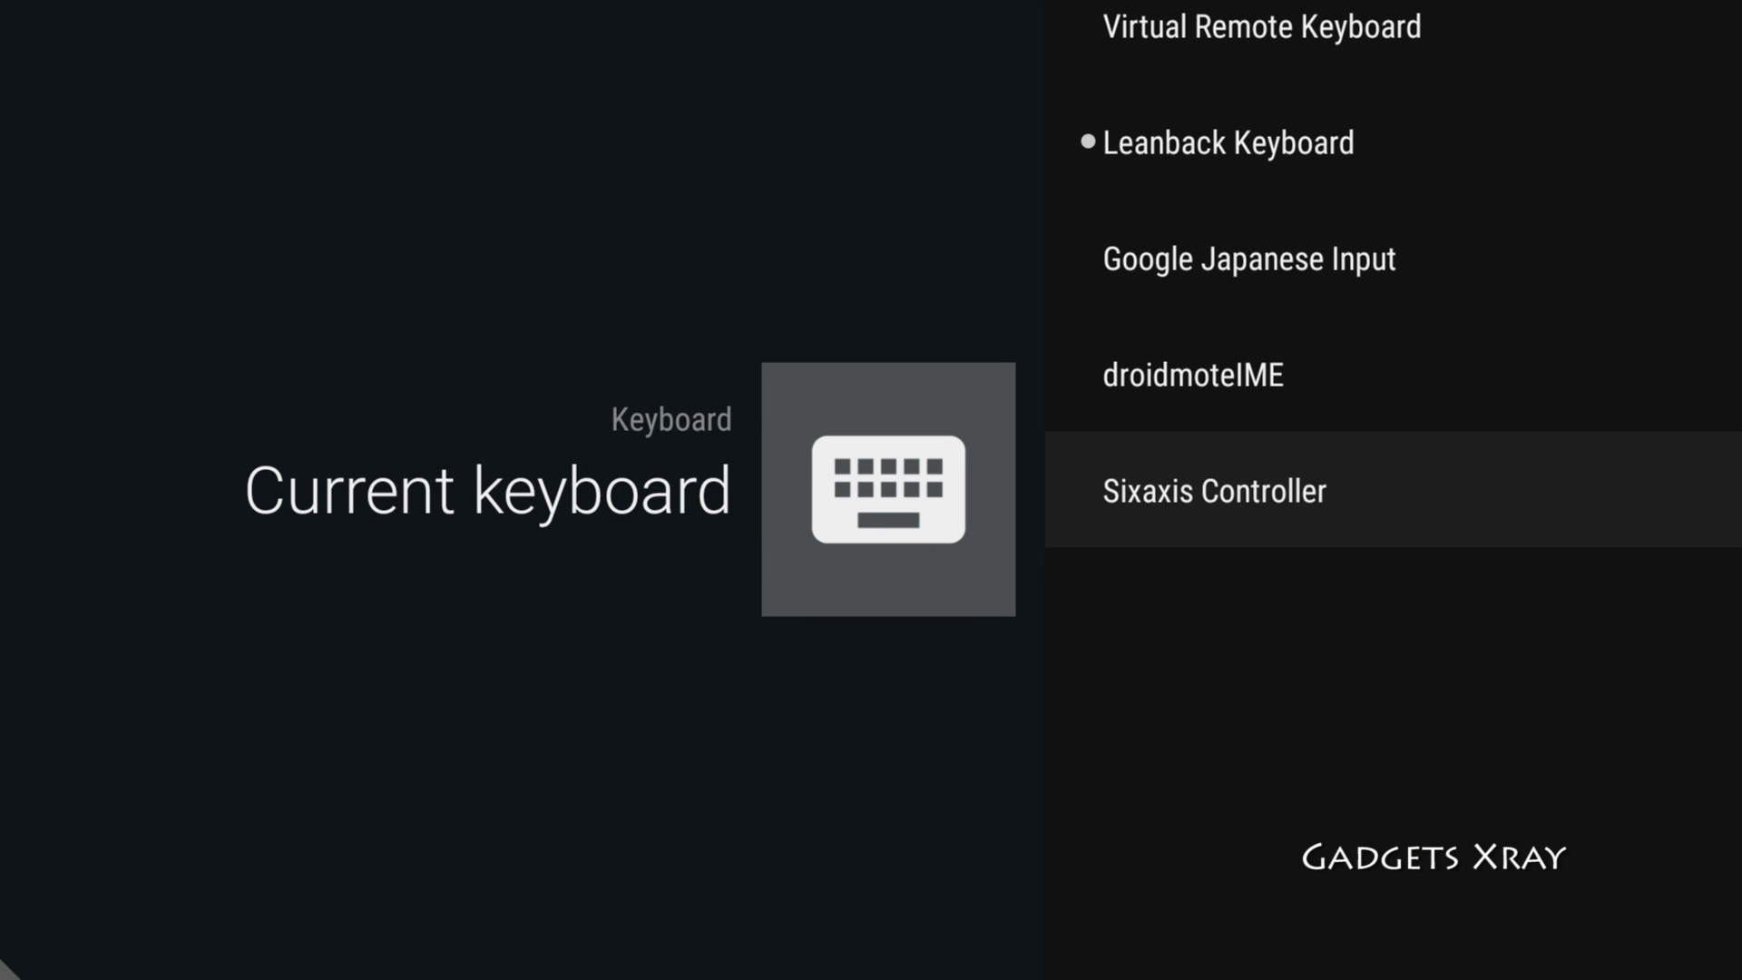
pyautogui.press('Return')
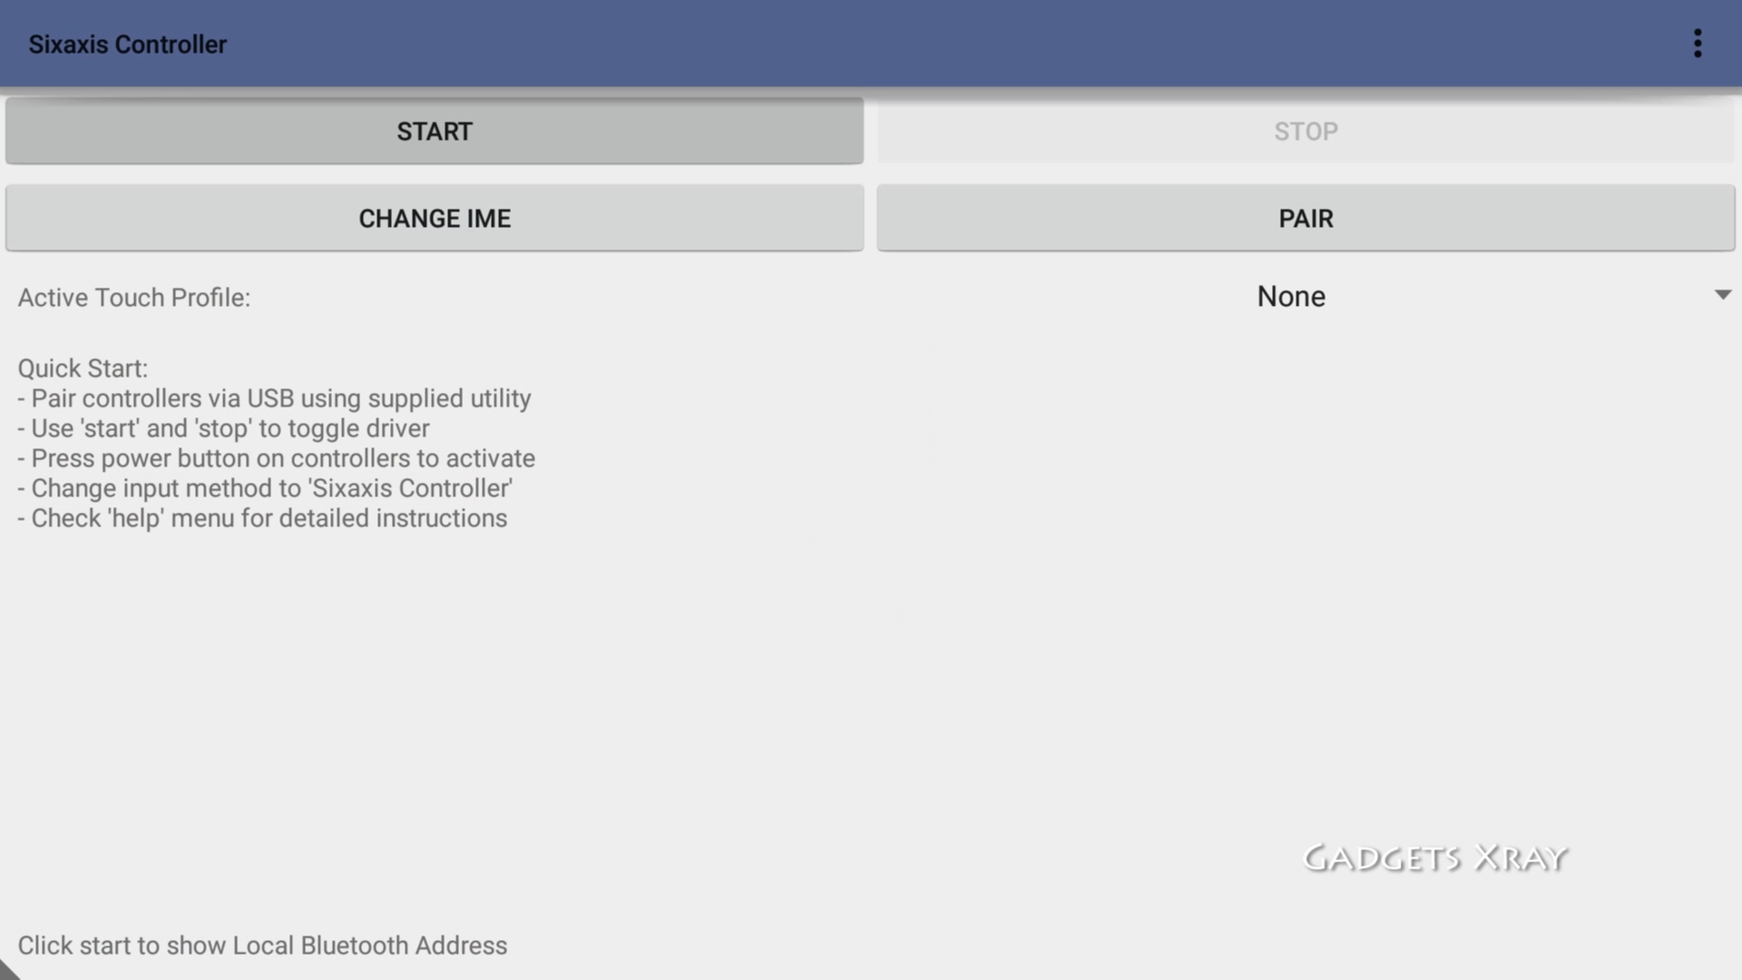
# Start the driver, accept the Bluetooth warning, and grant Superuser access
pyautogui.click(690, 127)
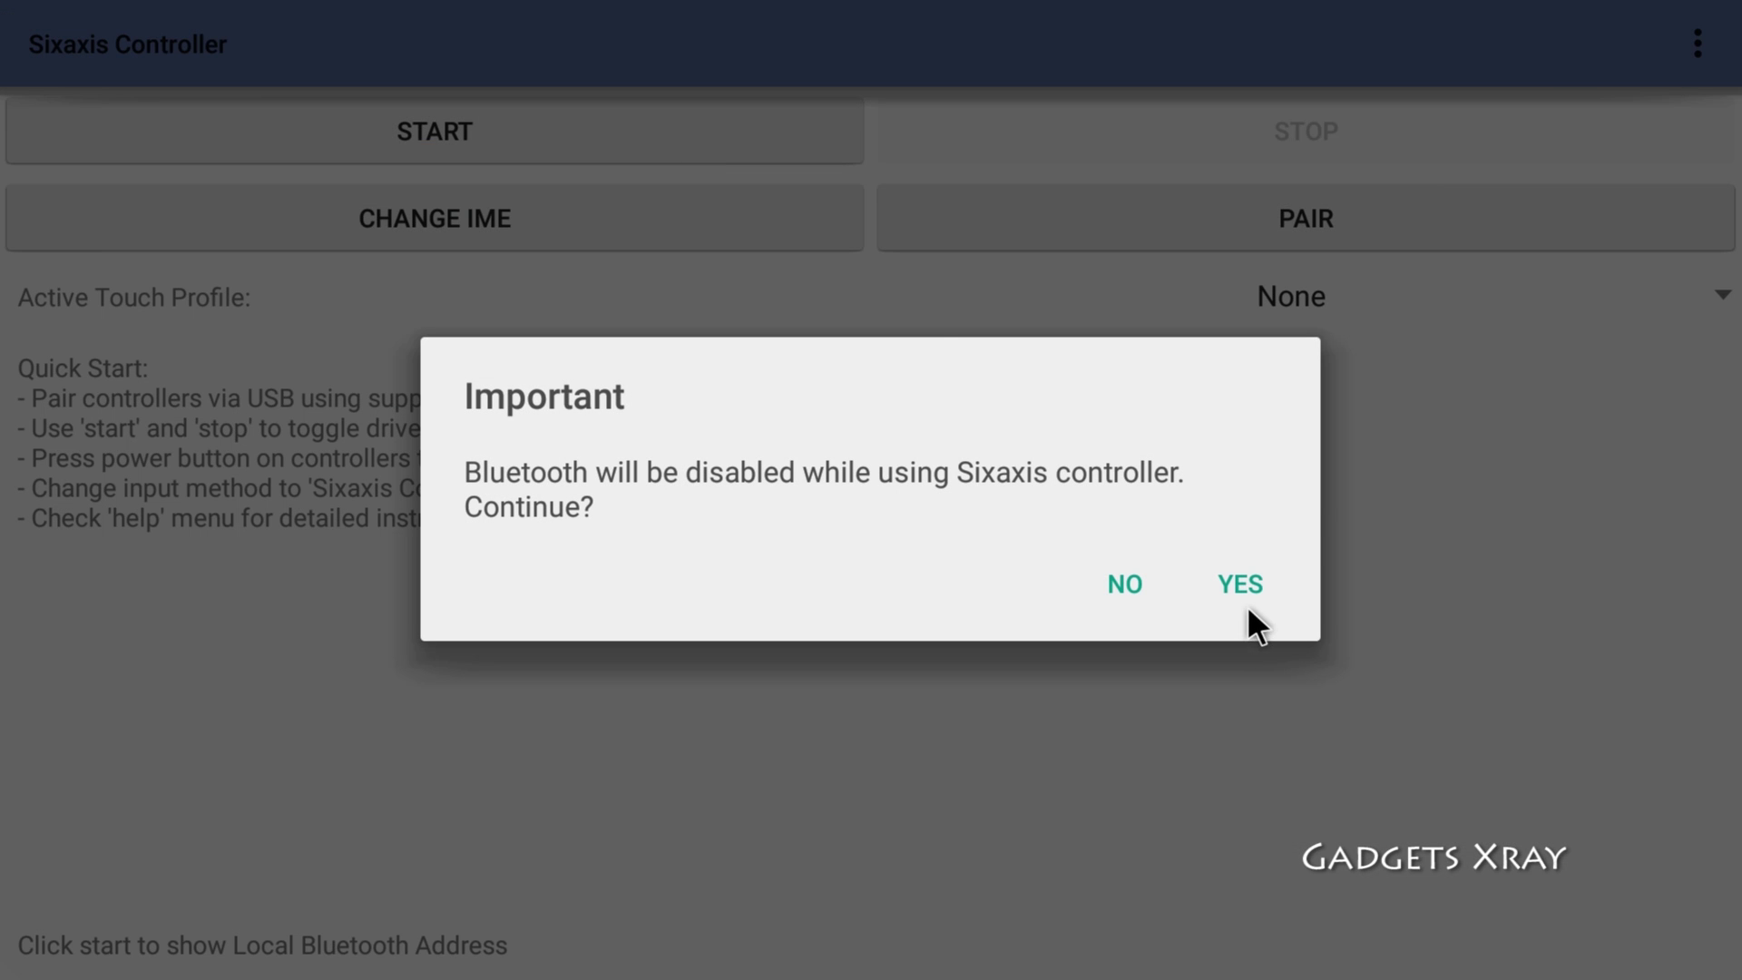
pyautogui.click(1247, 585)
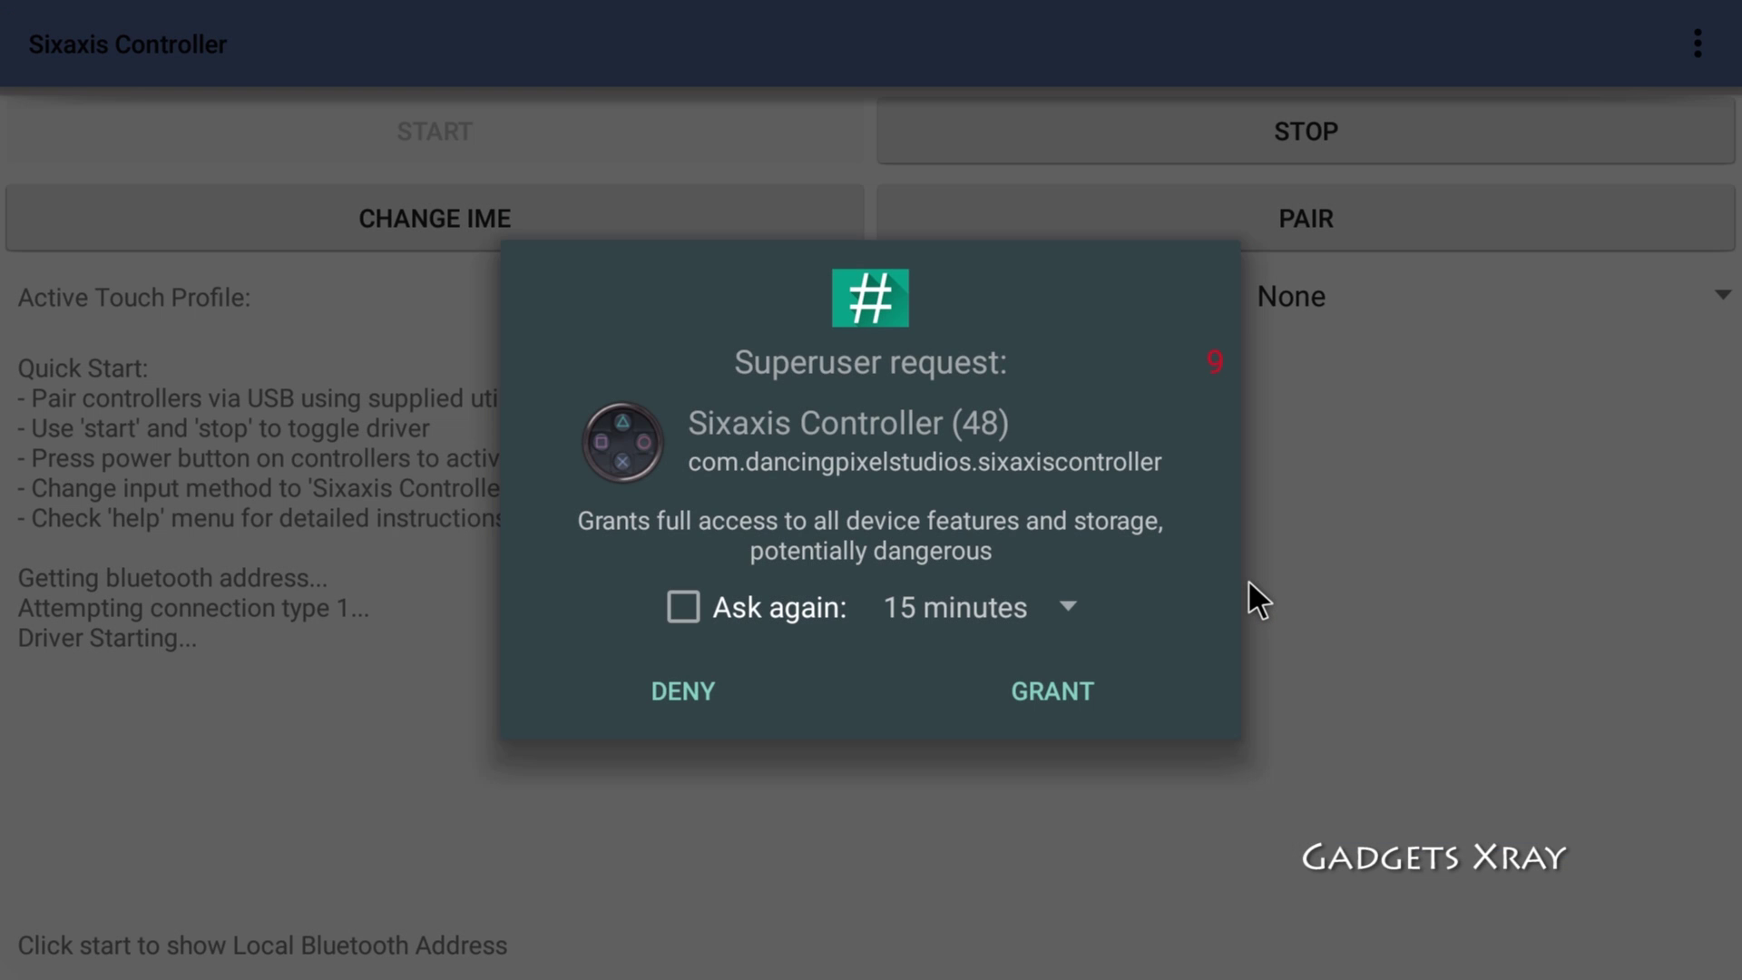
pyautogui.click(1067, 690)
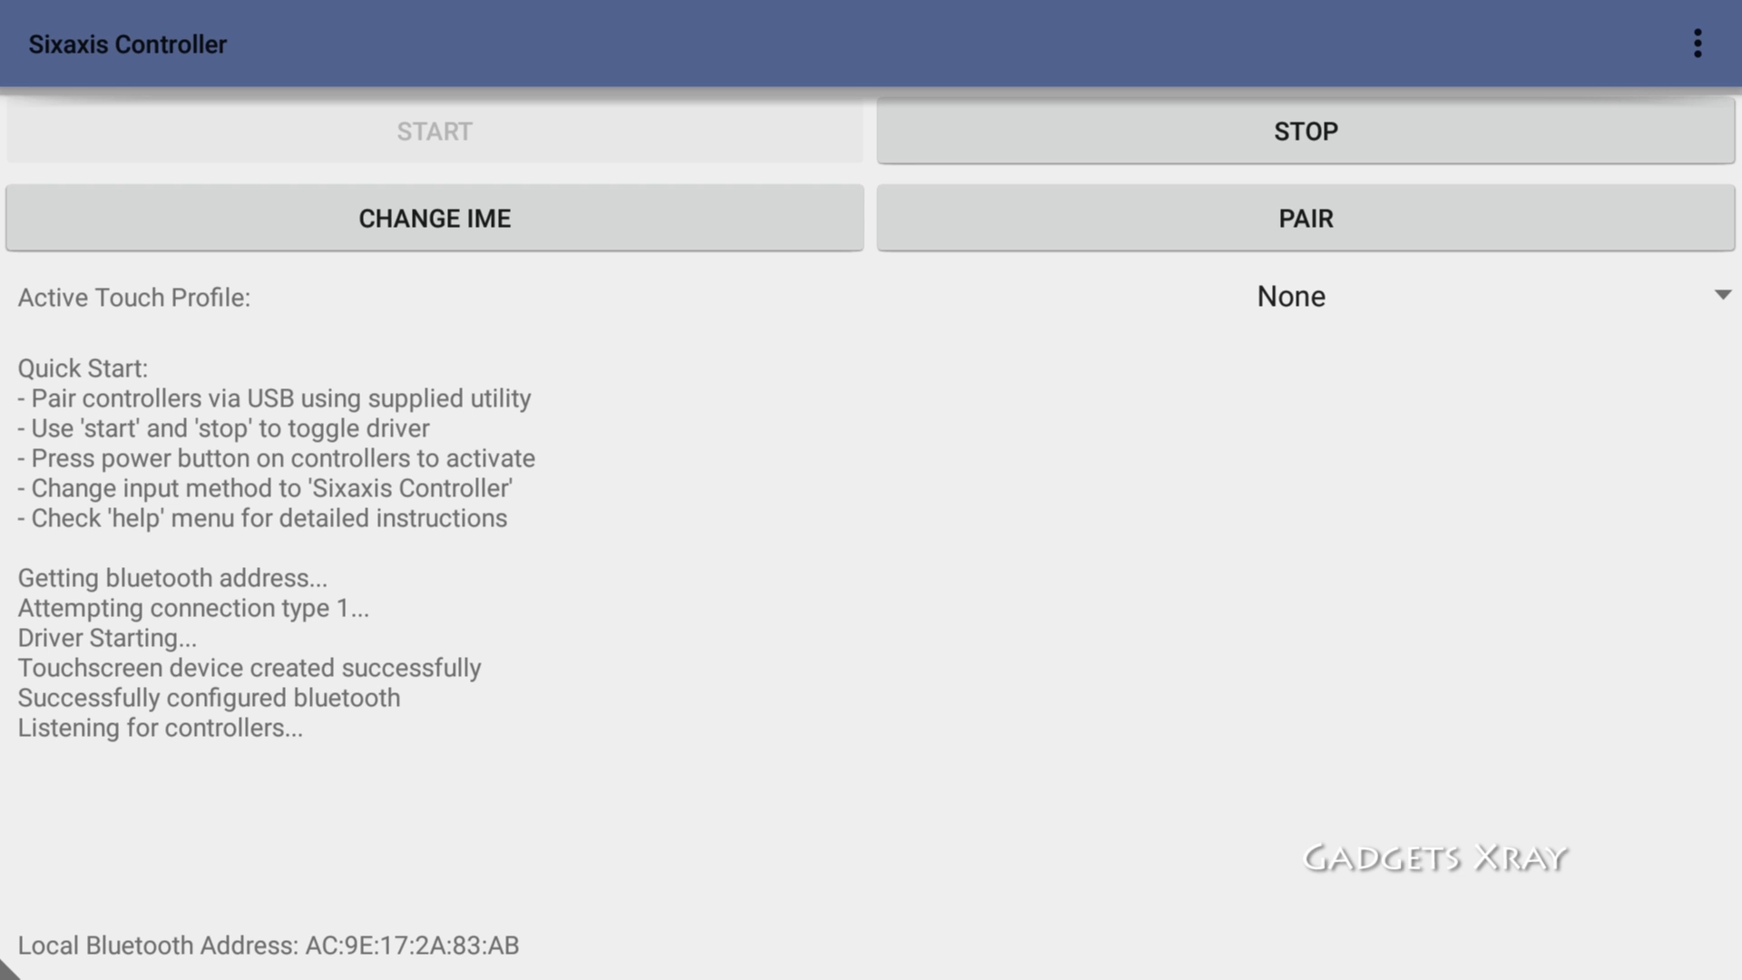
pyautogui.press('Down')
pyautogui.press('Right')
pyautogui.press('Up')
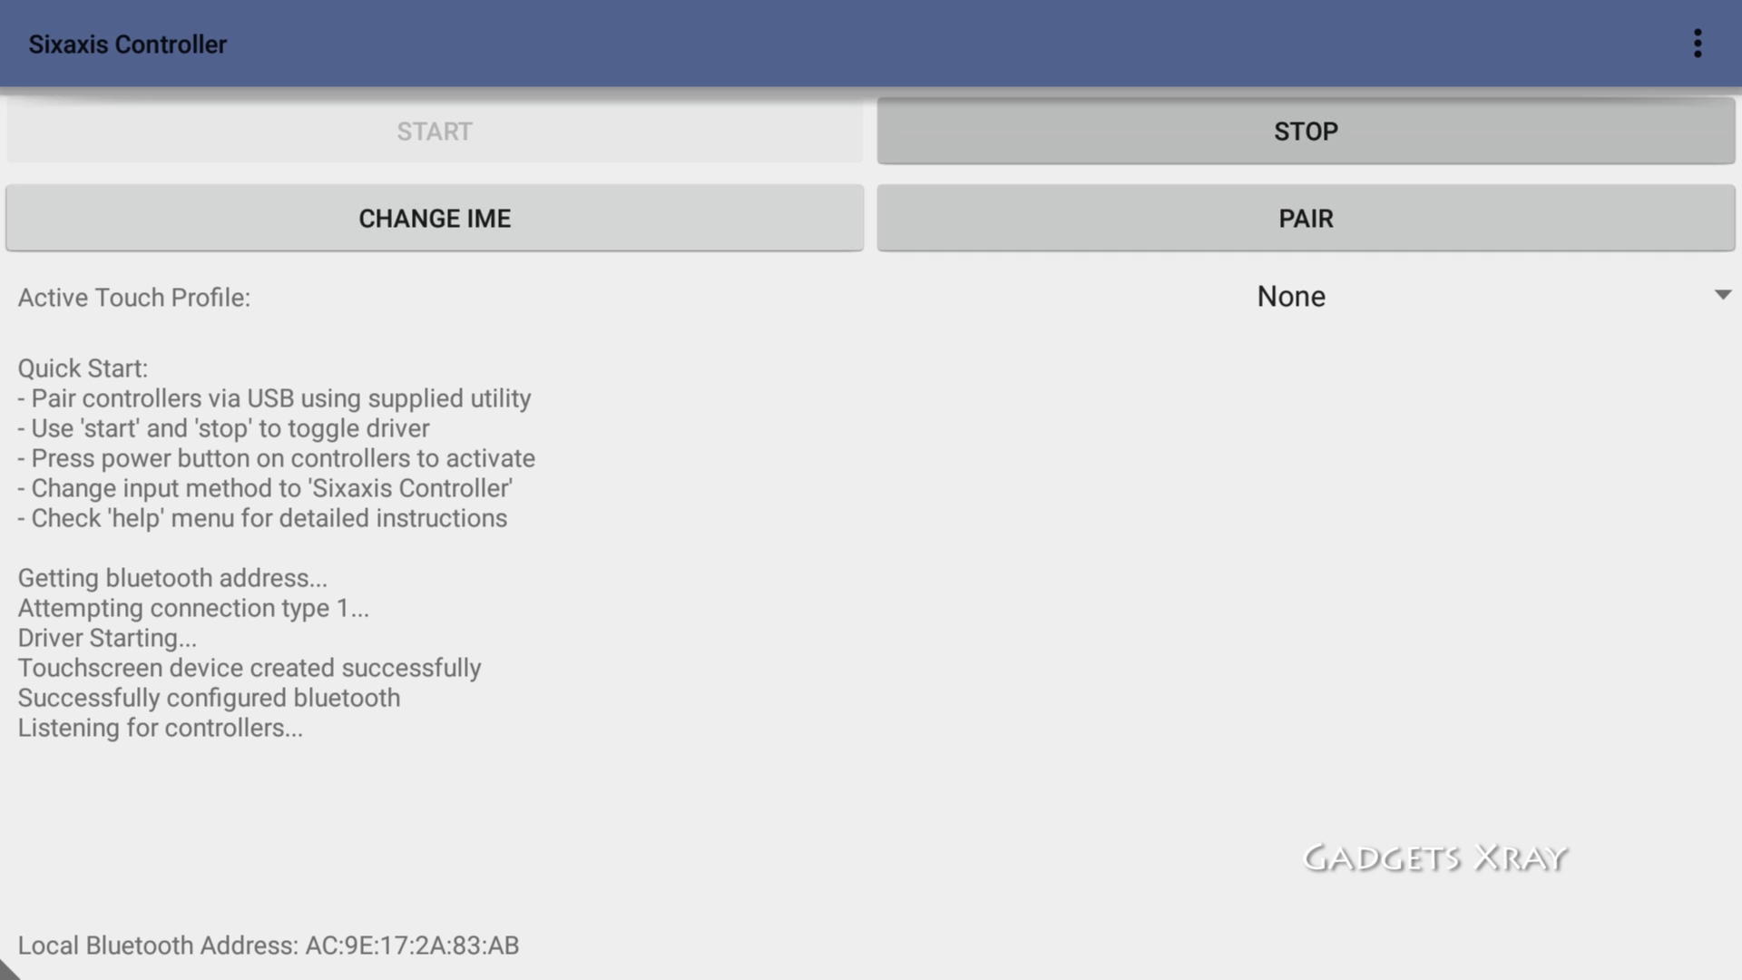
pyautogui.press('Down')
pyautogui.press('Right')
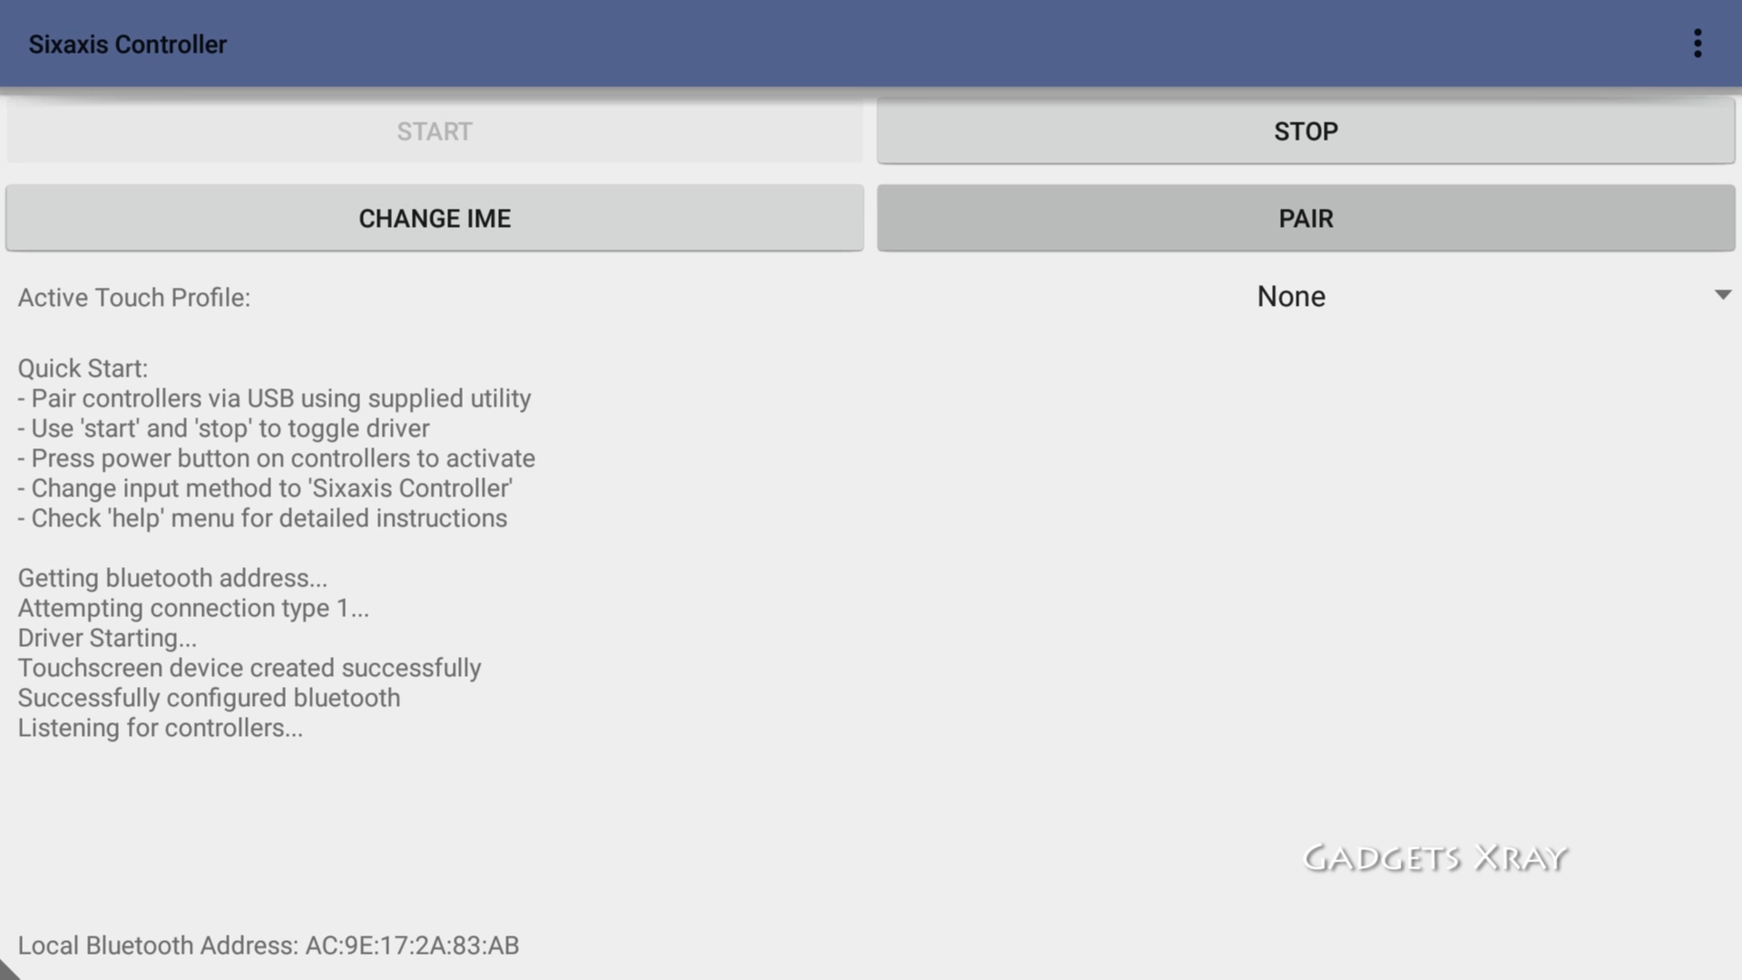
# Pair the USB controller to the shown Bluetooth address and allow USB access
pyautogui.click(1217, 226)
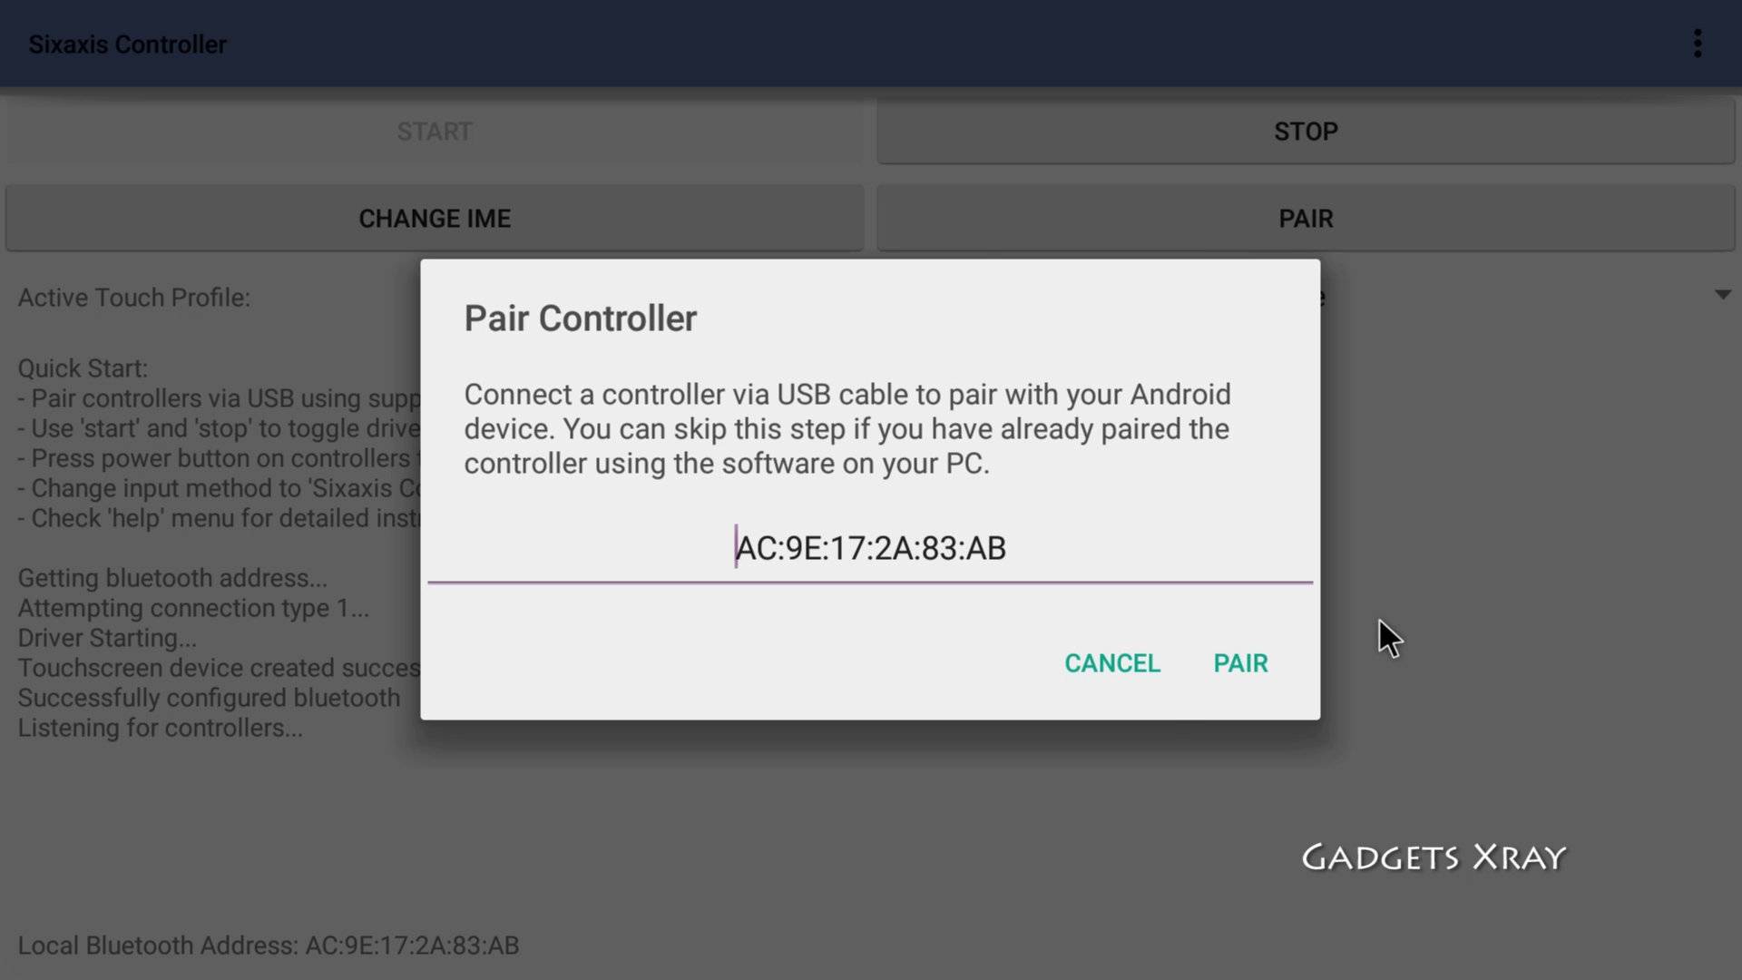
pyautogui.click(1249, 655)
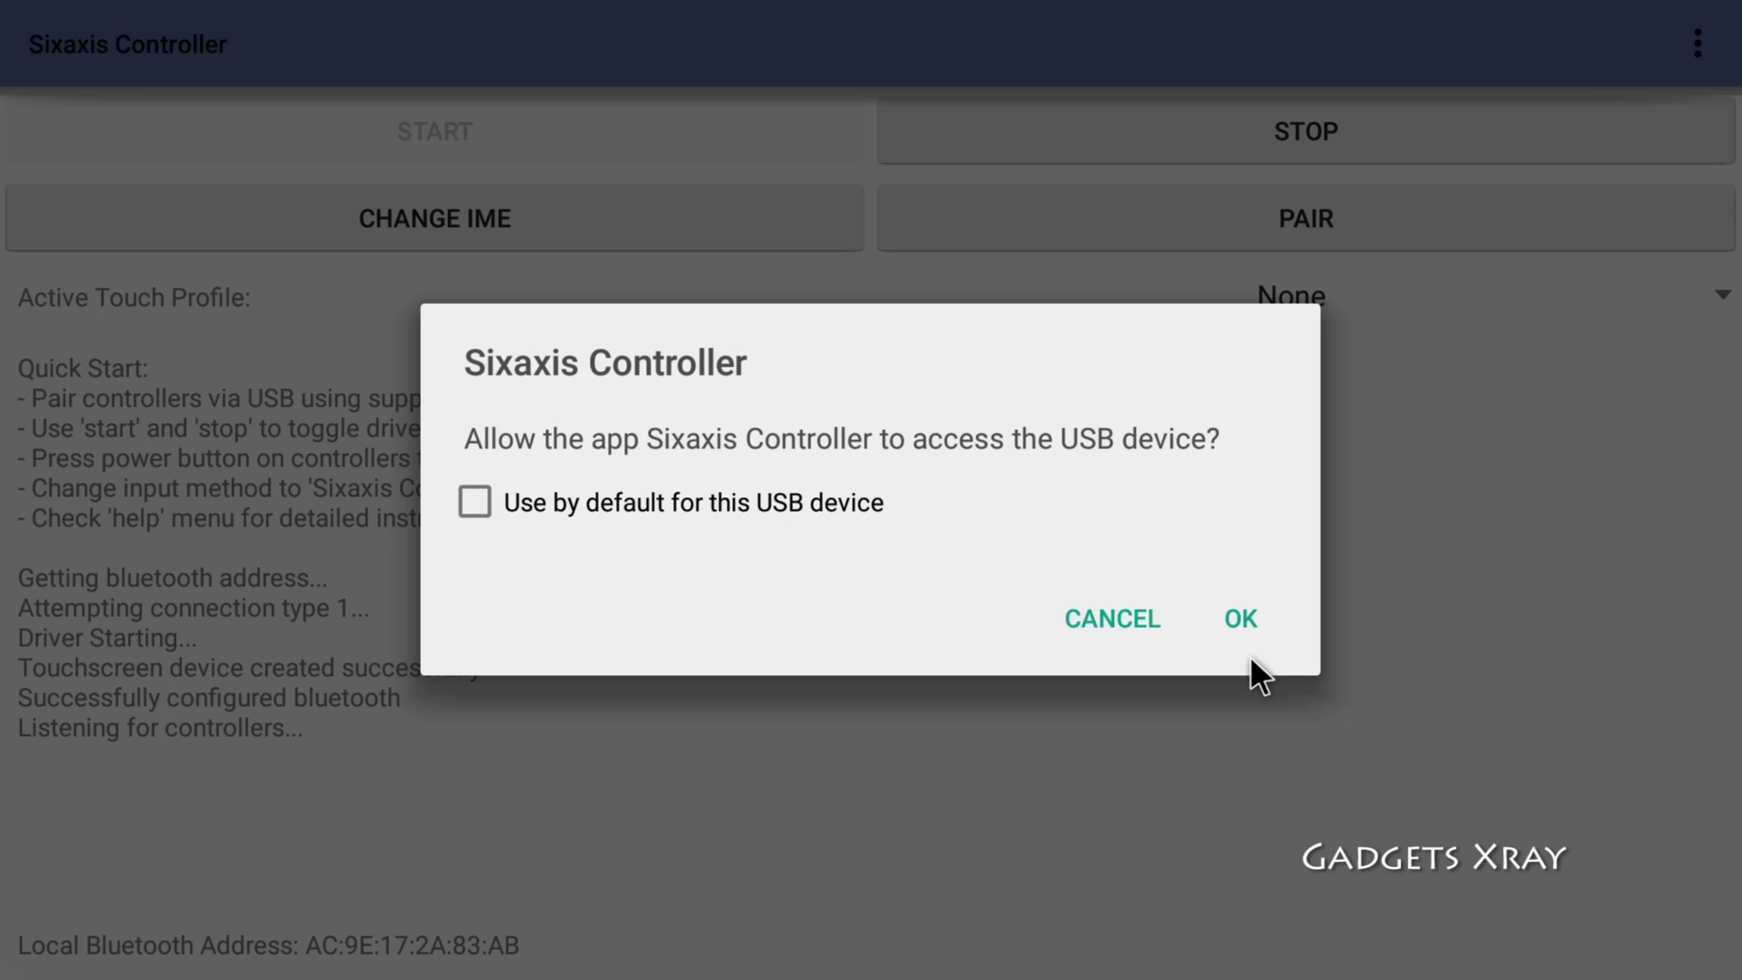
pyautogui.click(1240, 618)
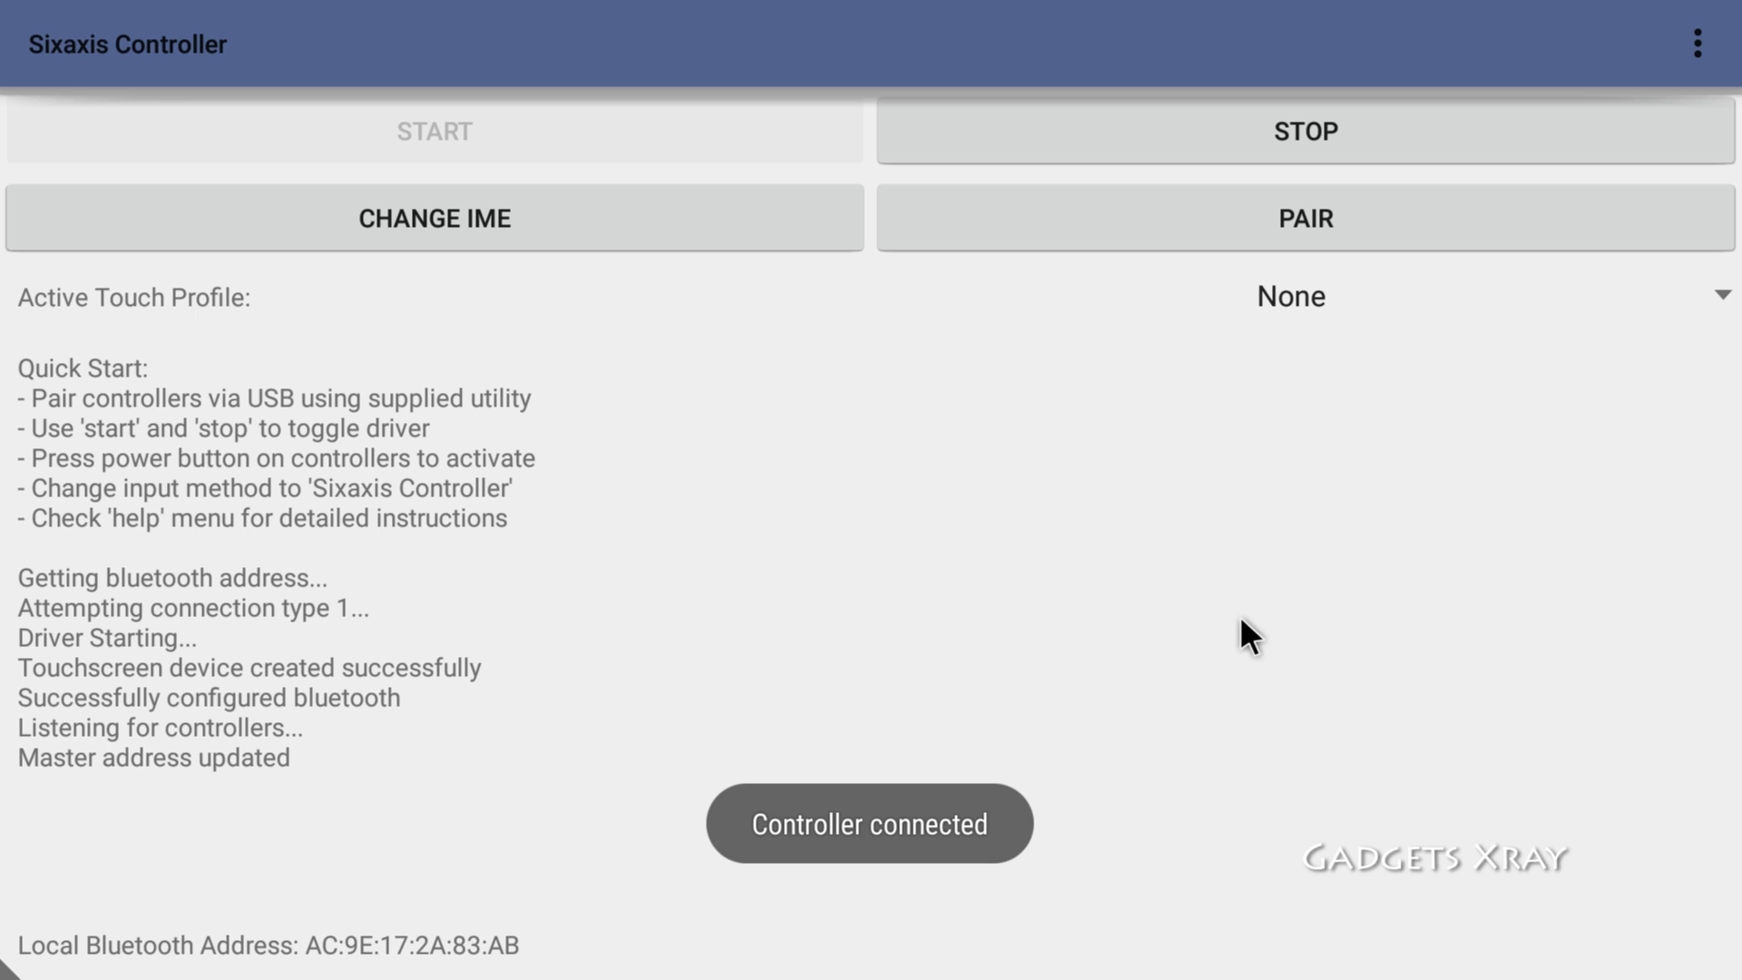
# Stop the Sixaxis Controller driver server
pyautogui.click(1338, 137)
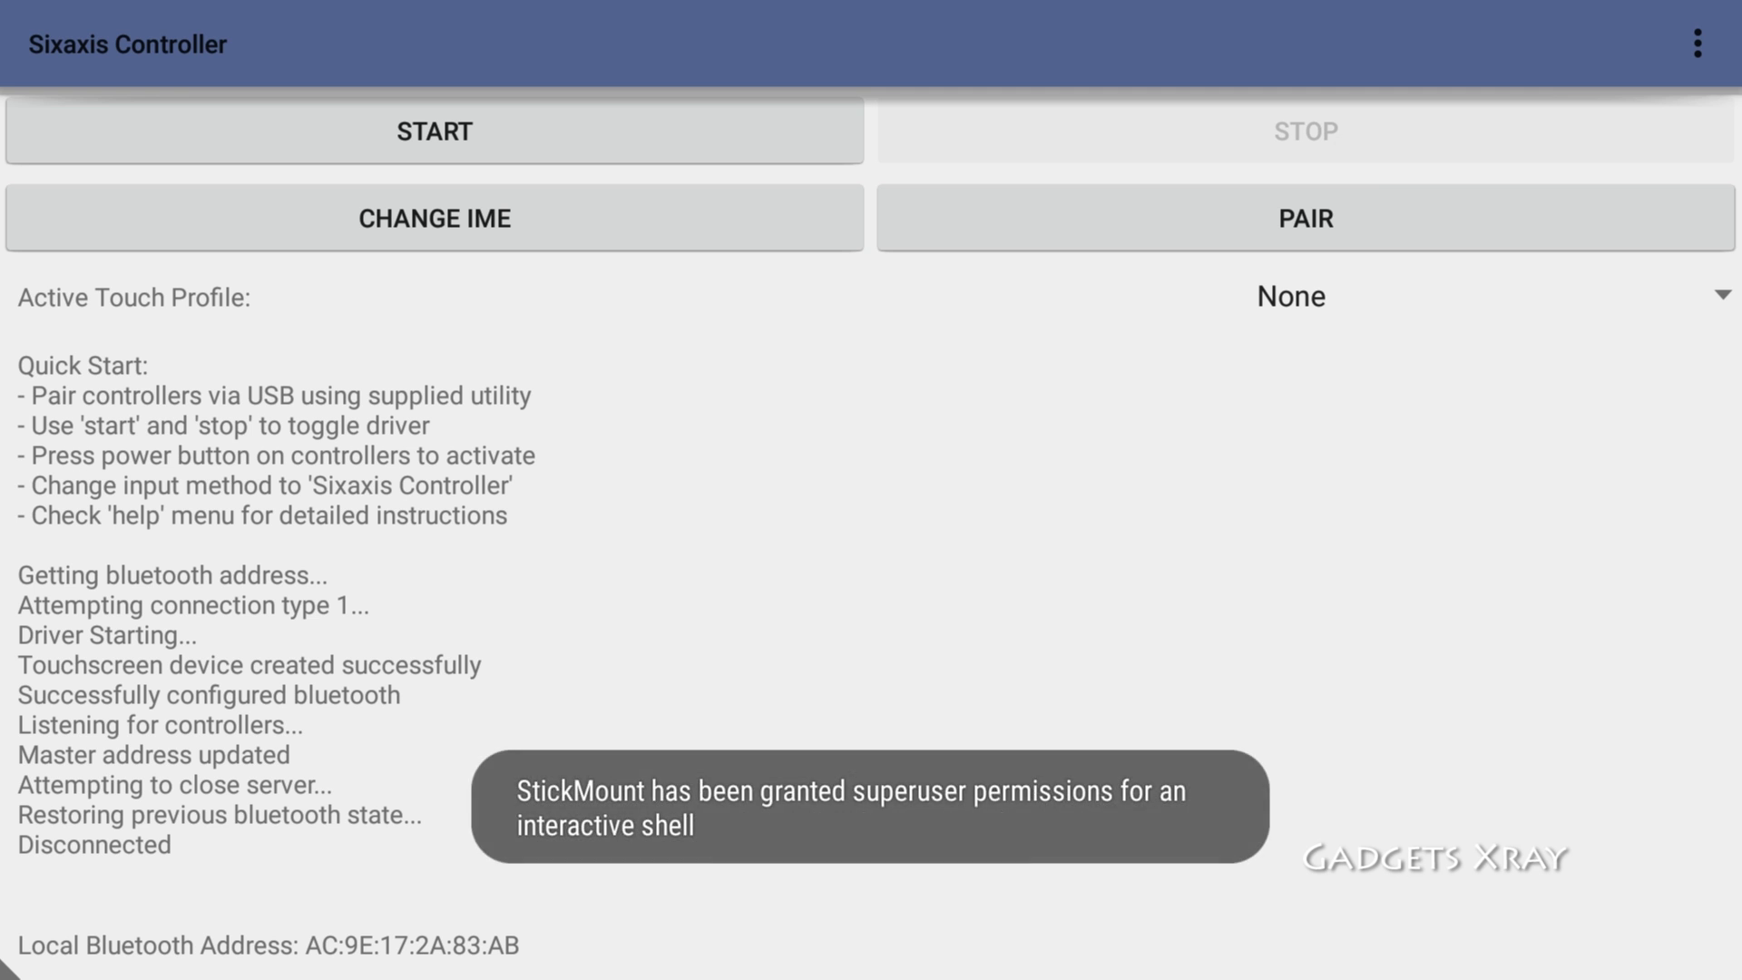
# Restart the driver, accept the Bluetooth warning, and step through the driver buttons with the D-pad
pyautogui.click(707, 137)
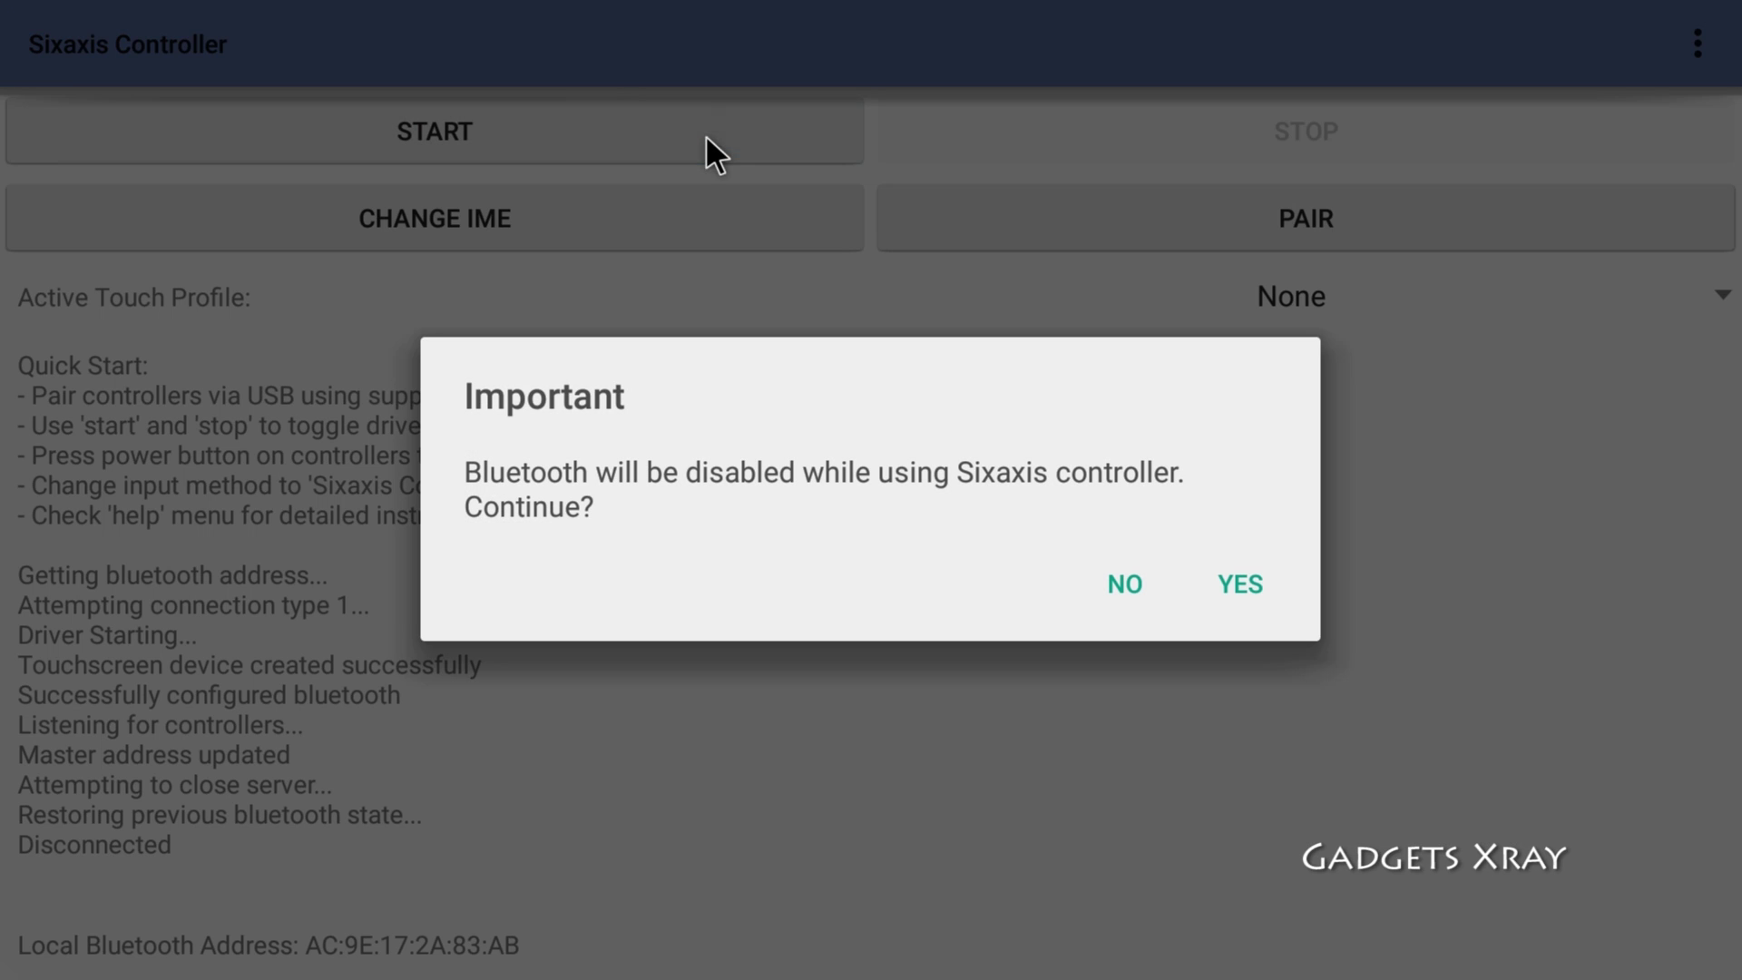
pyautogui.click(1233, 579)
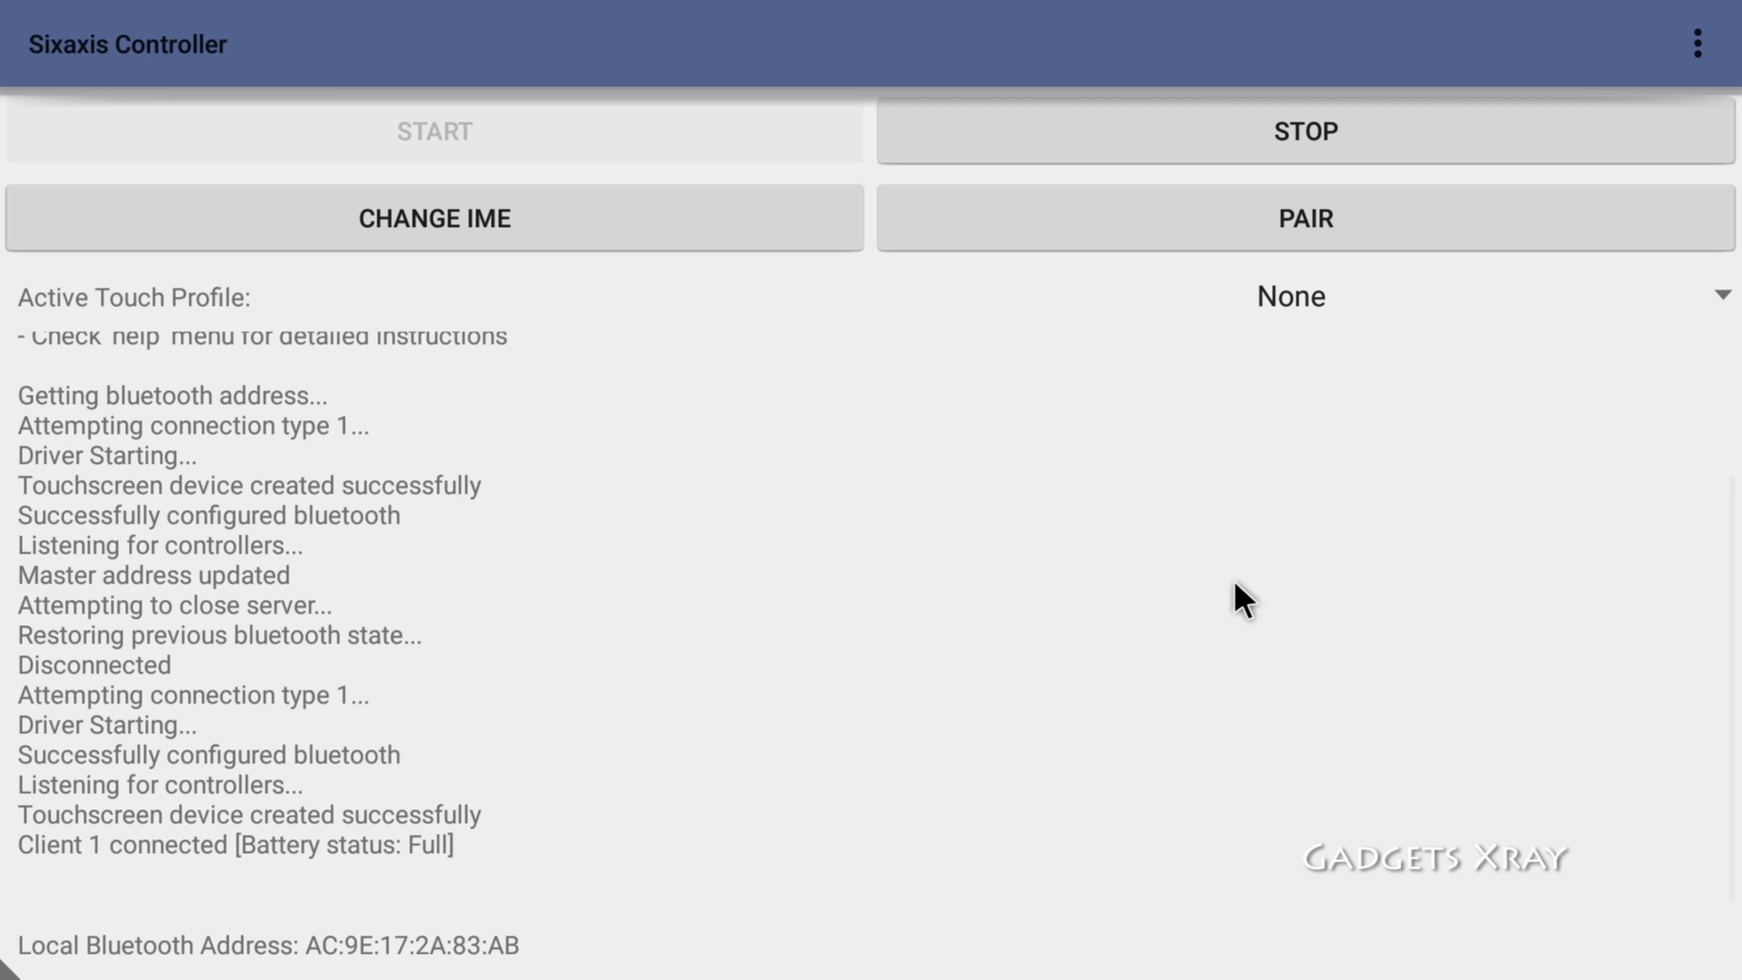
pyautogui.press('Down')
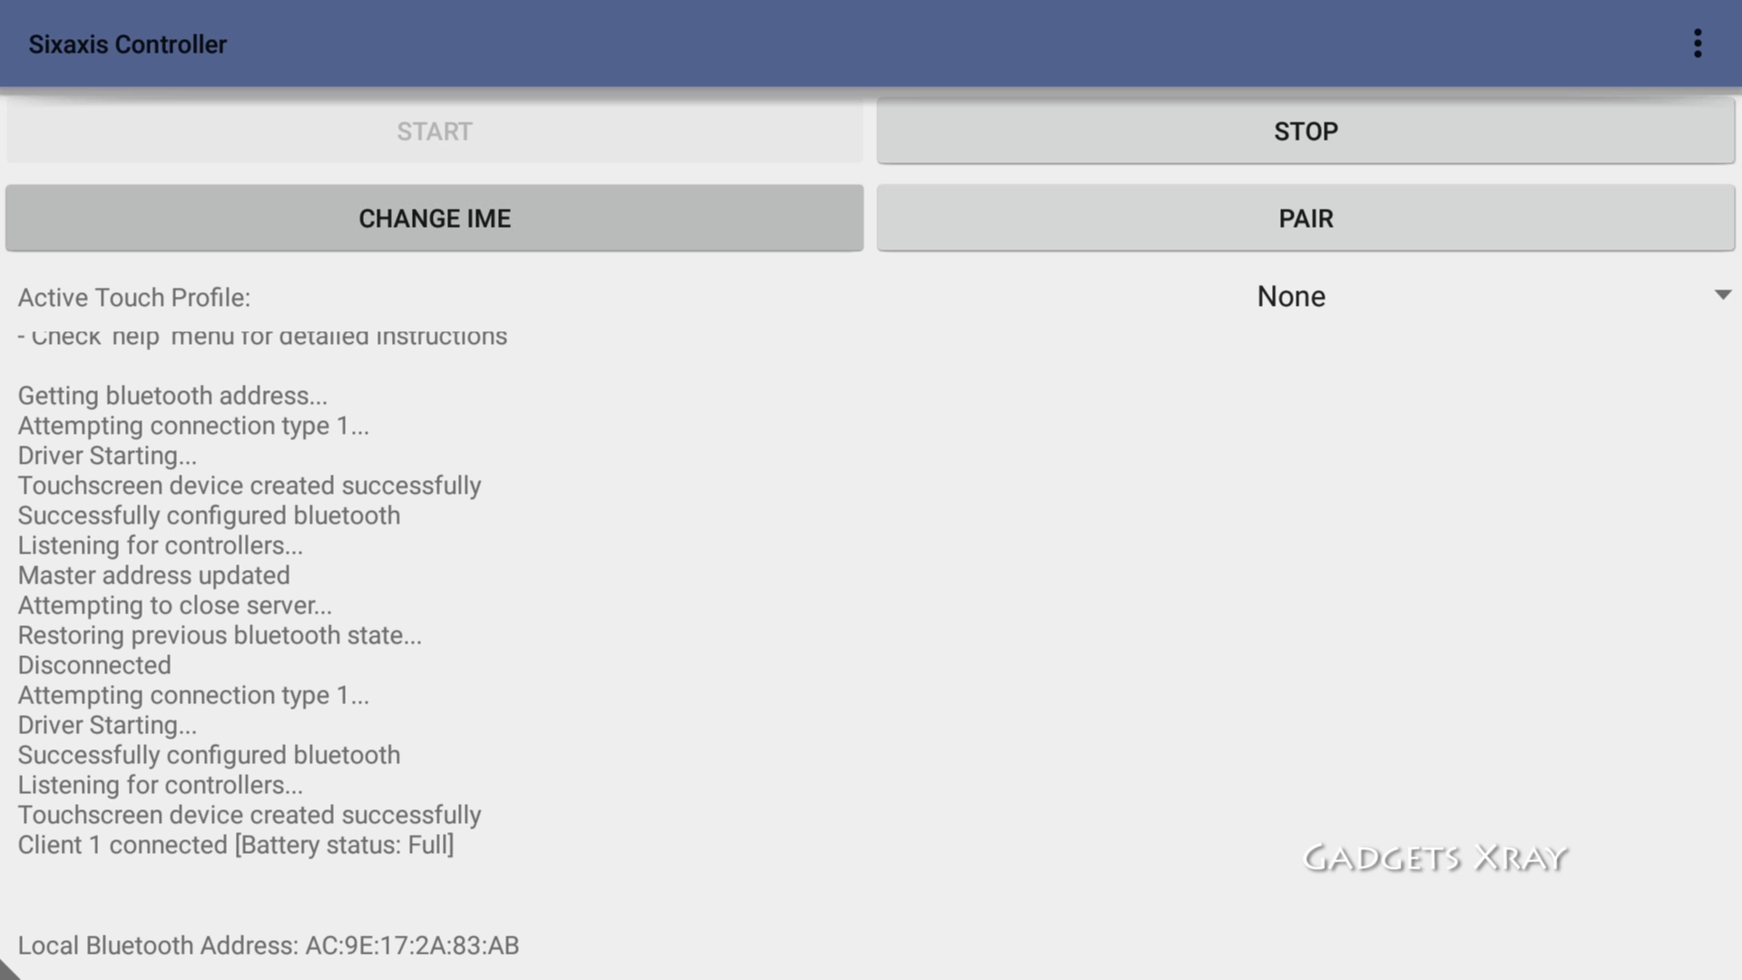
pyautogui.press('Right')
pyautogui.press('Up')
pyautogui.press('Left')
pyautogui.press('Right')
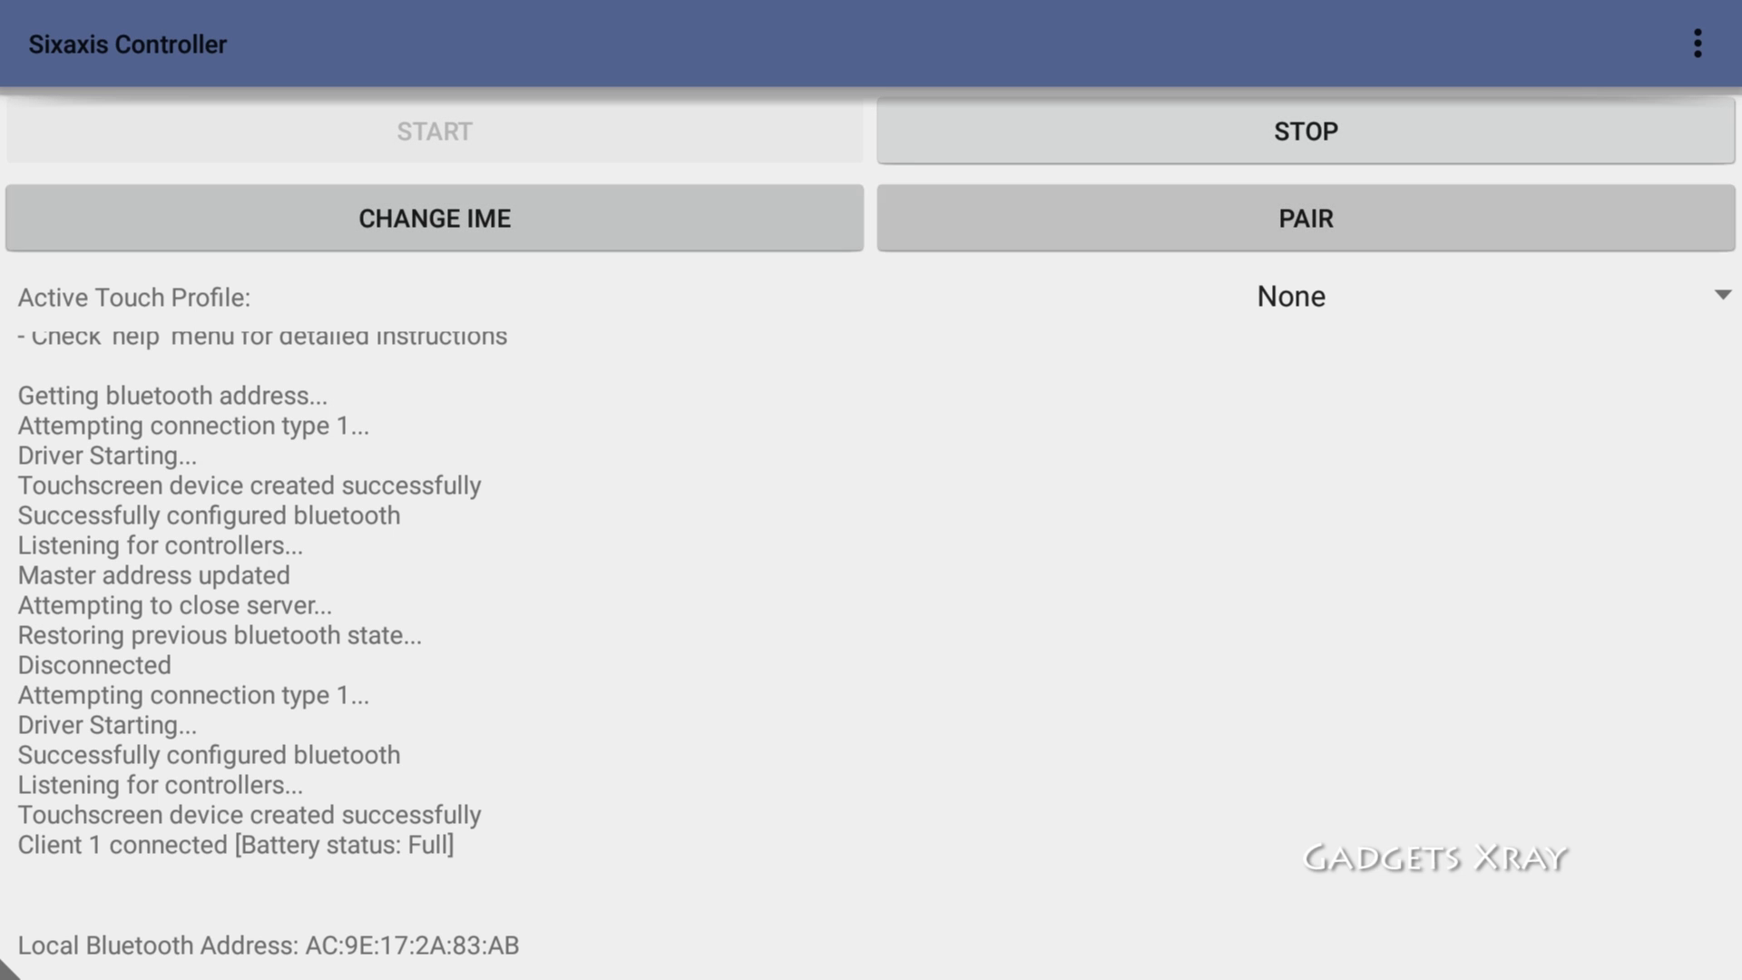
pyautogui.press('Up')
pyautogui.press('Left')
pyautogui.press('Right')
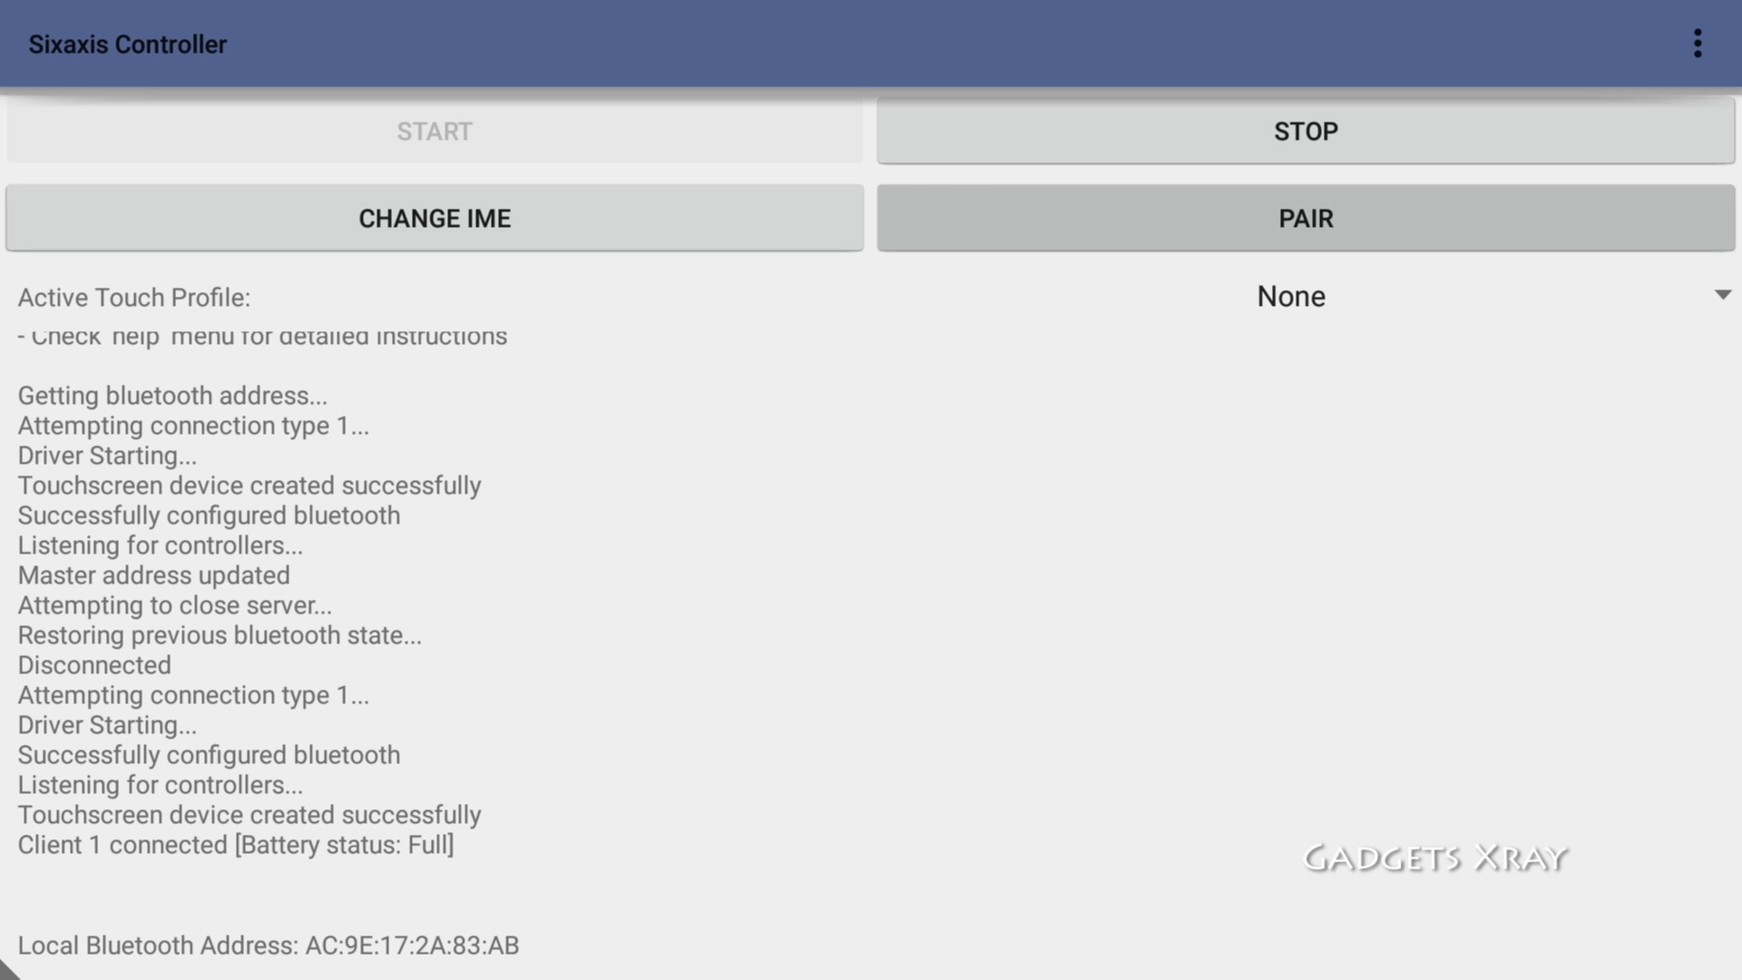
pyautogui.press('Up')
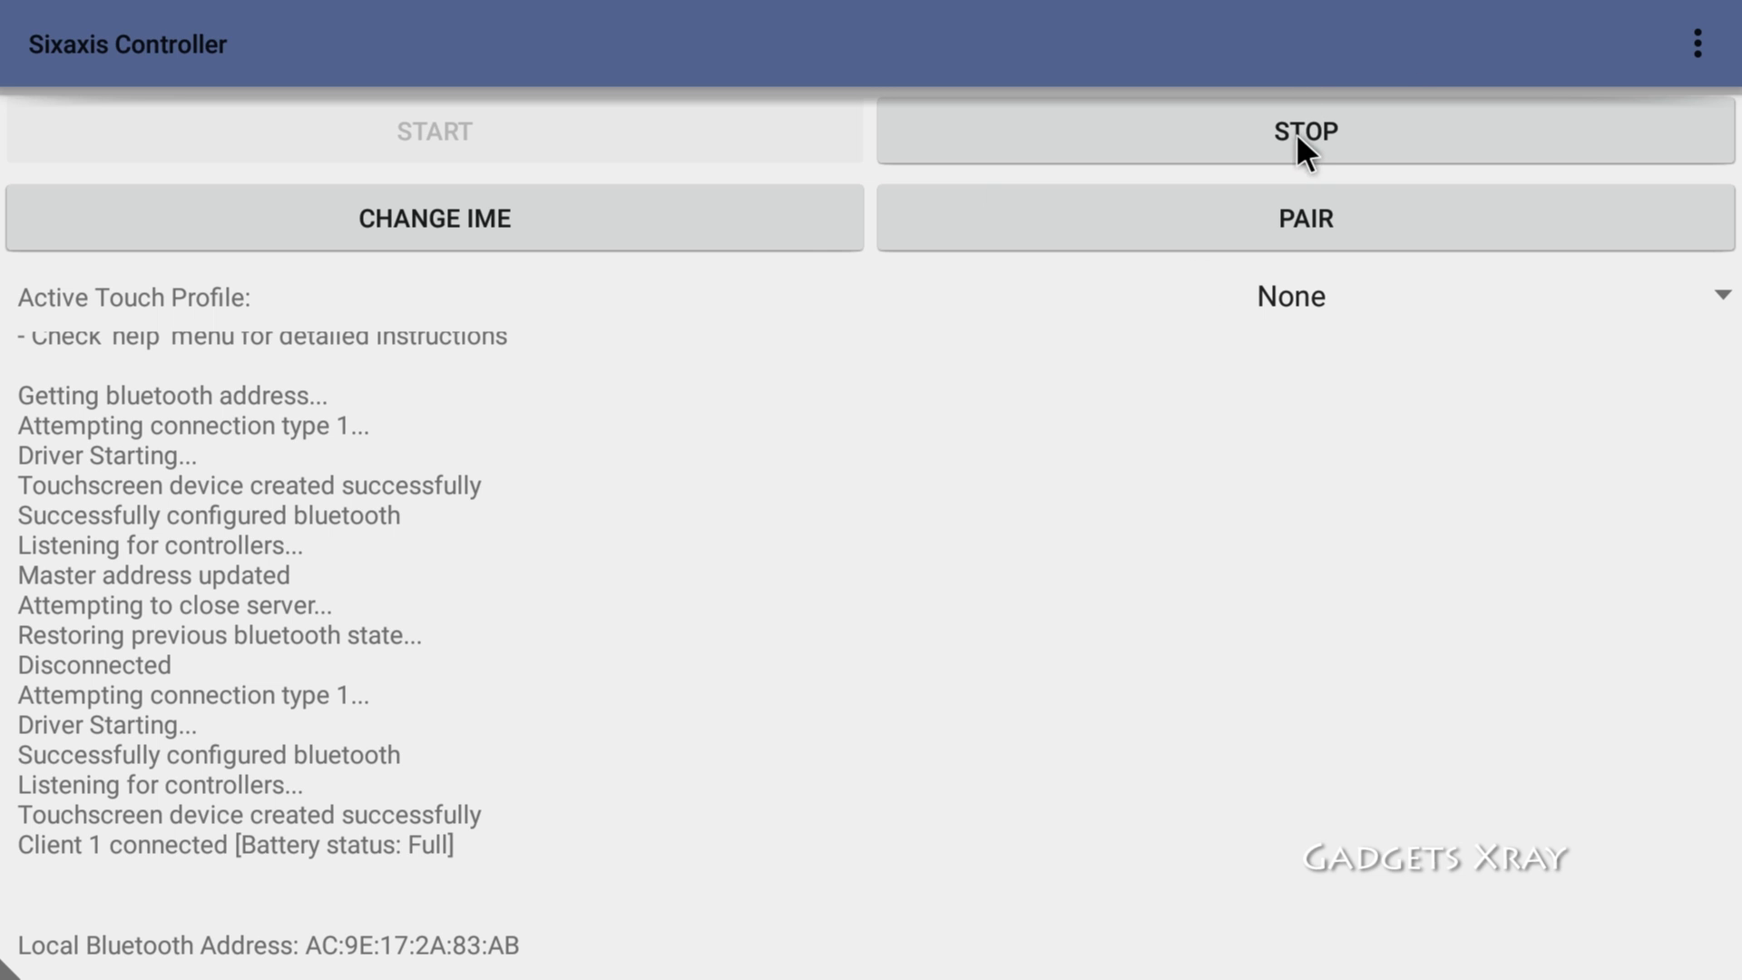
# Keep Sixaxis Controller as input method, then tick Enable Gamepad in Preferences > Gamepad Settings
pyautogui.click(687, 234)
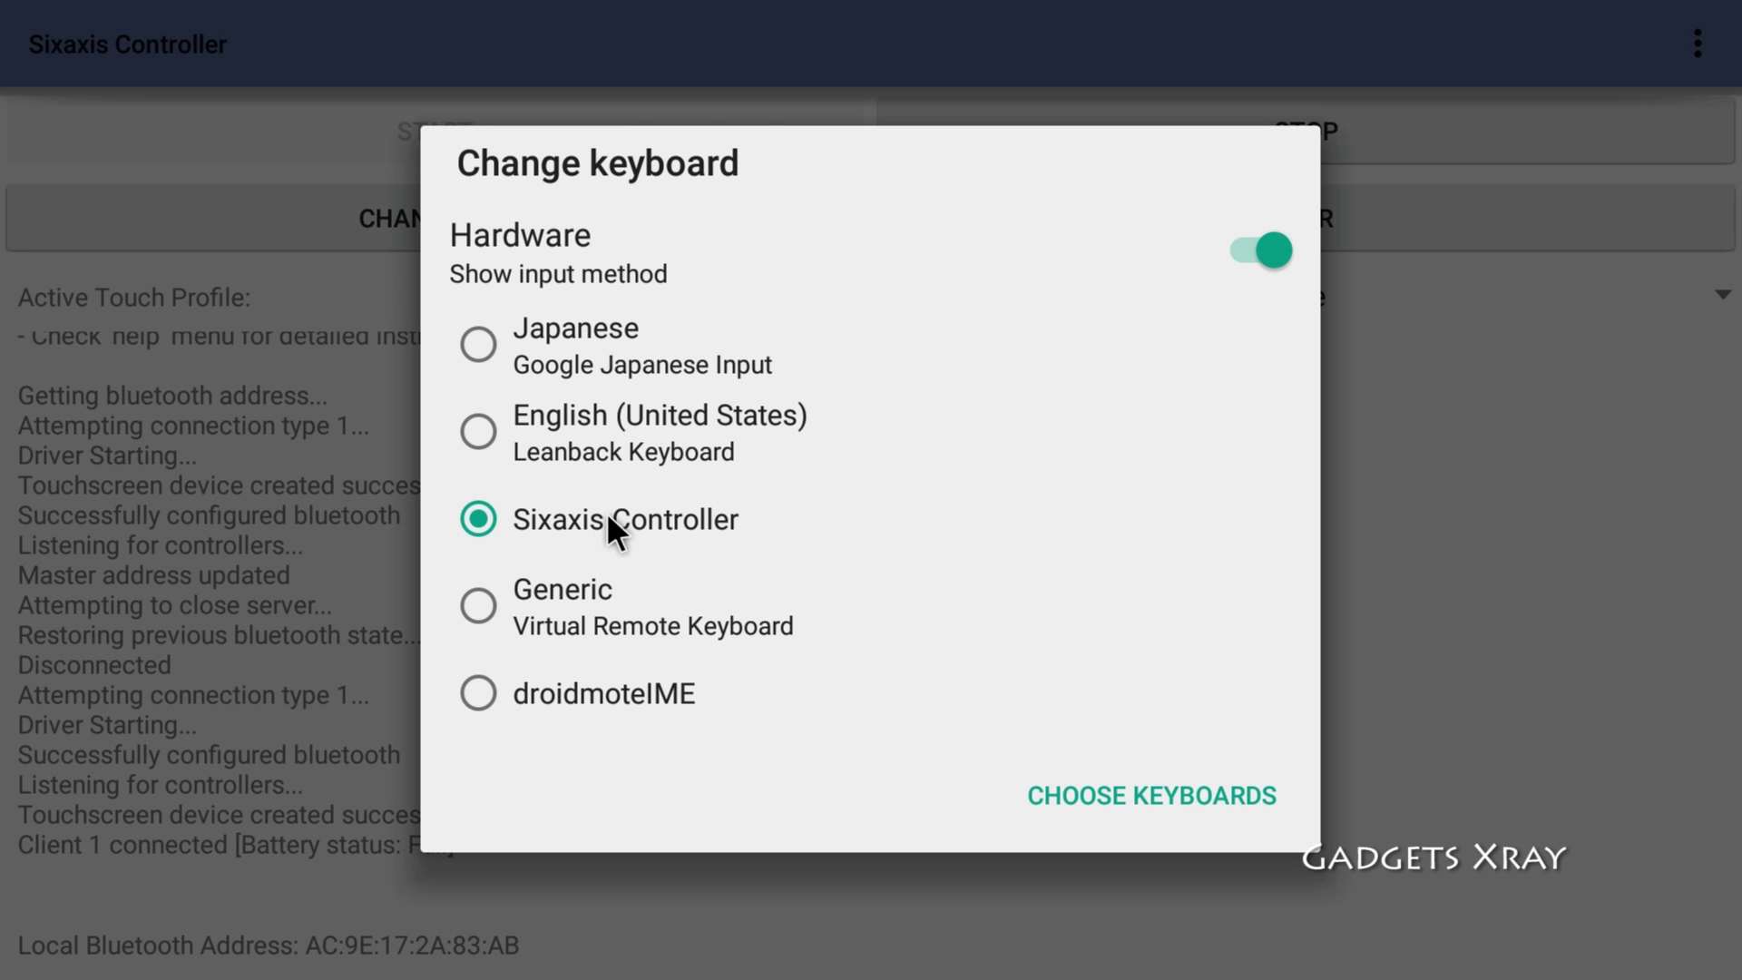
pyautogui.click(607, 515)
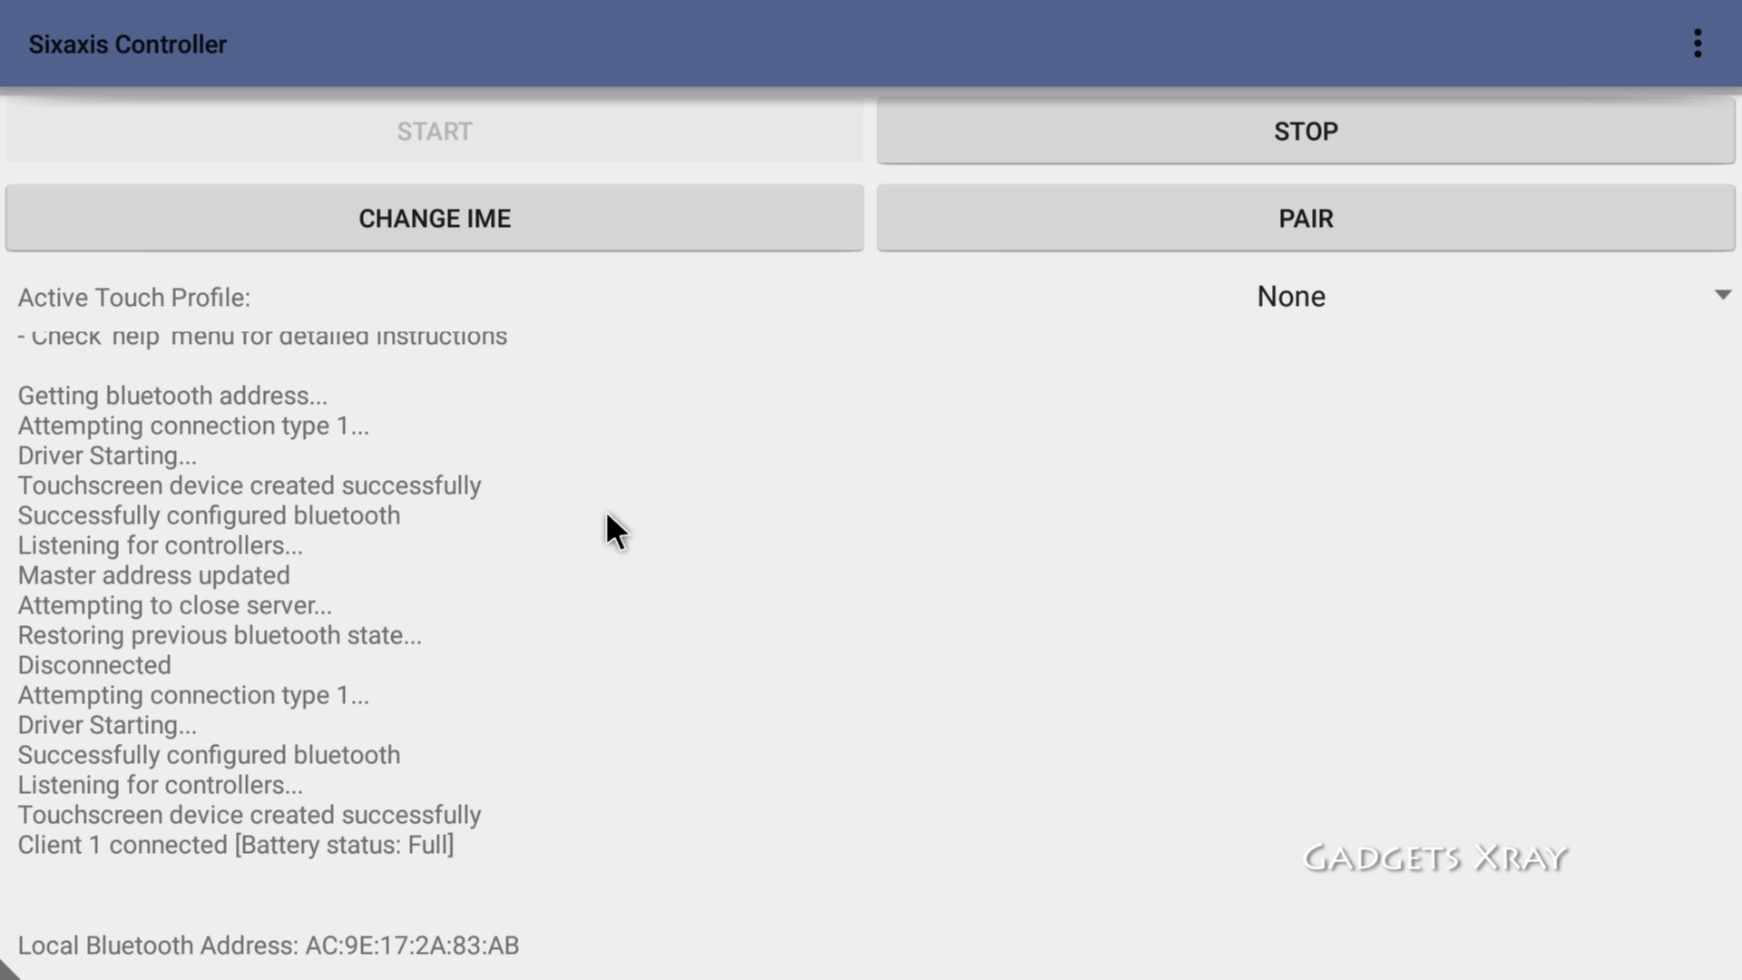
pyautogui.click(1694, 32)
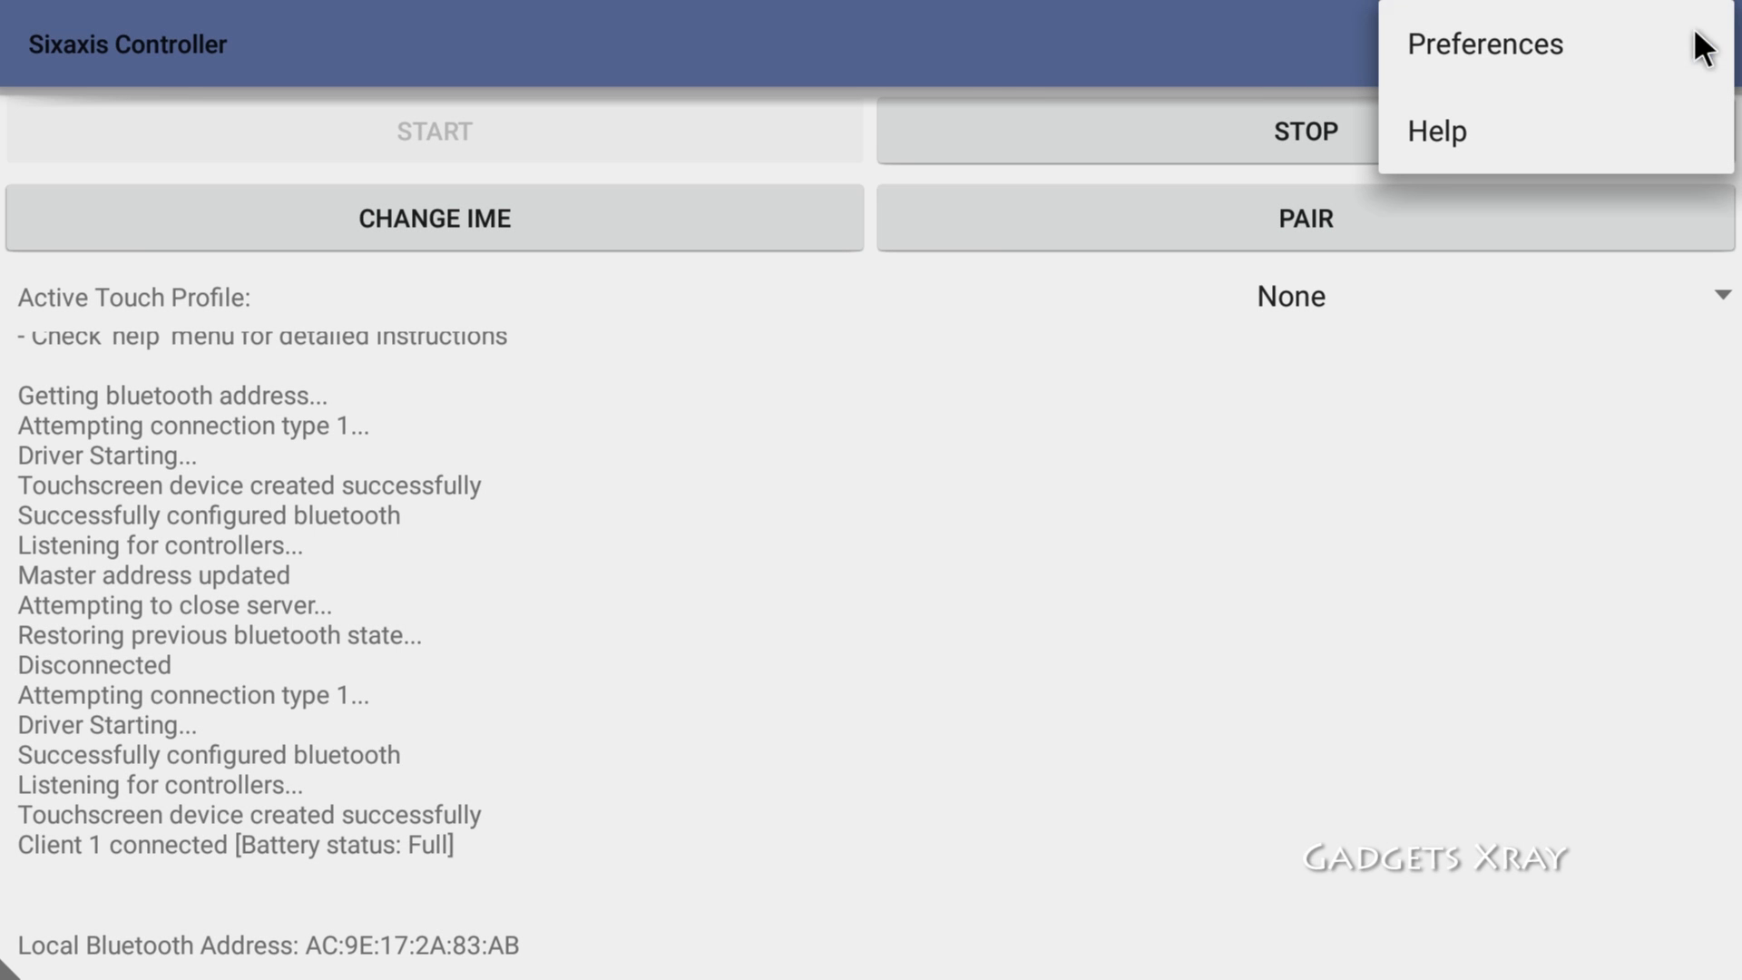
pyautogui.click(1482, 50)
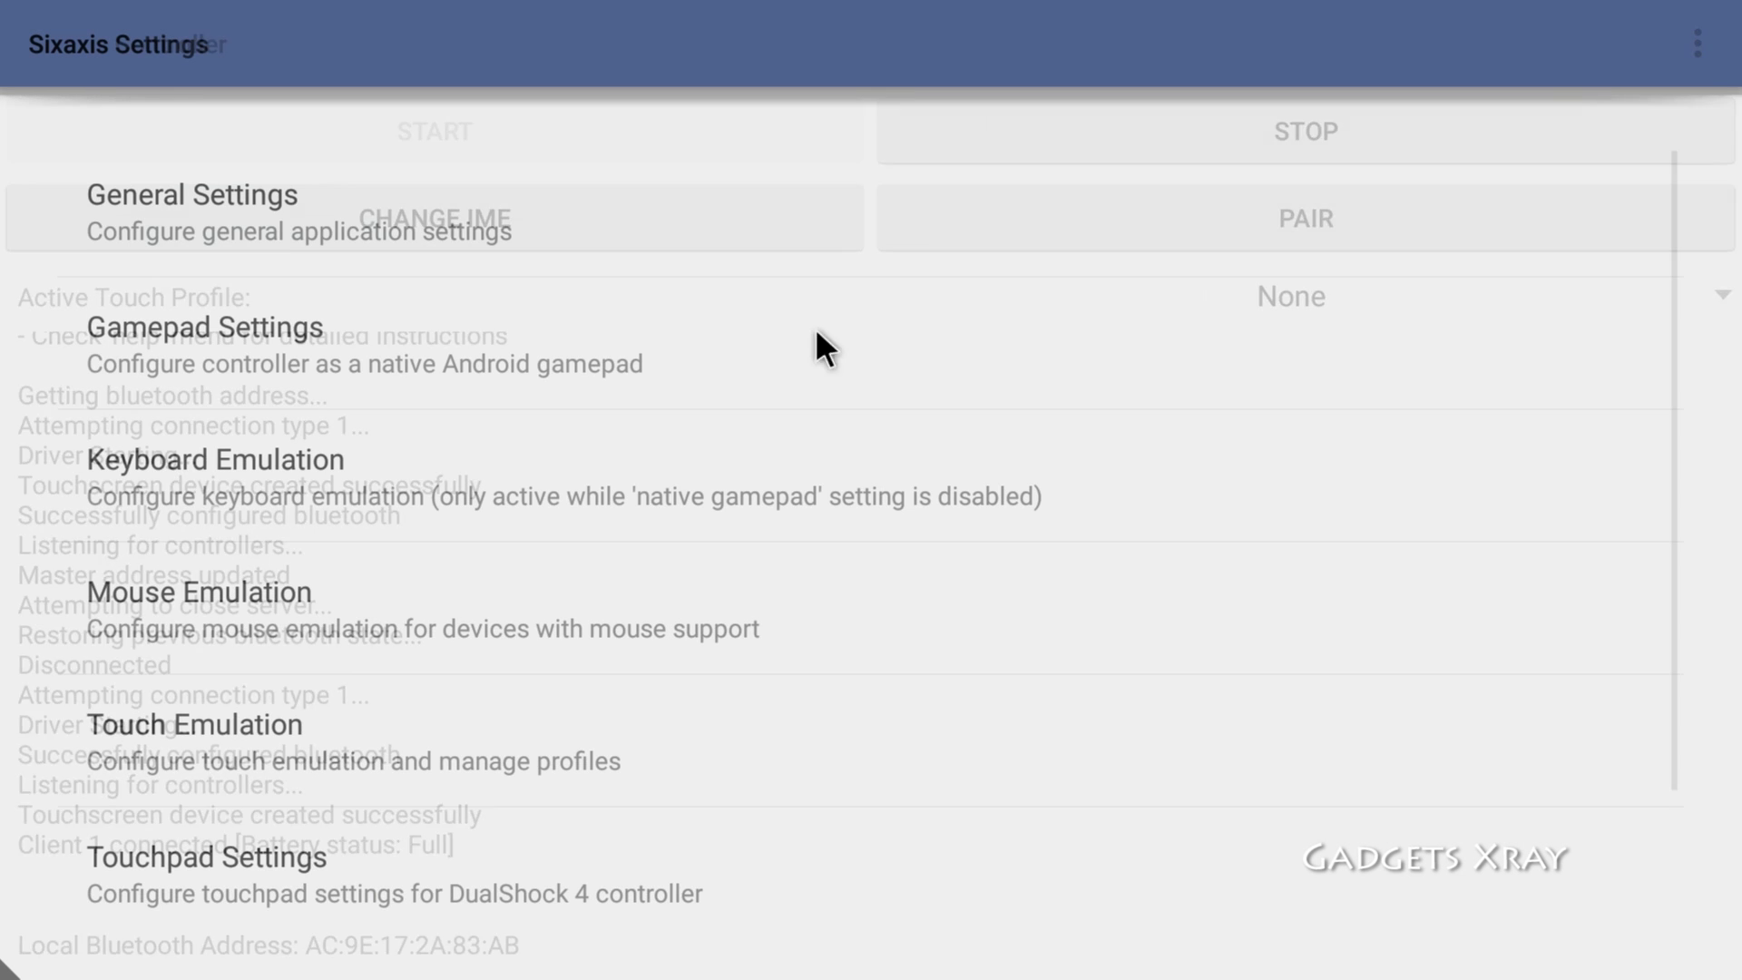
pyautogui.click(740, 365)
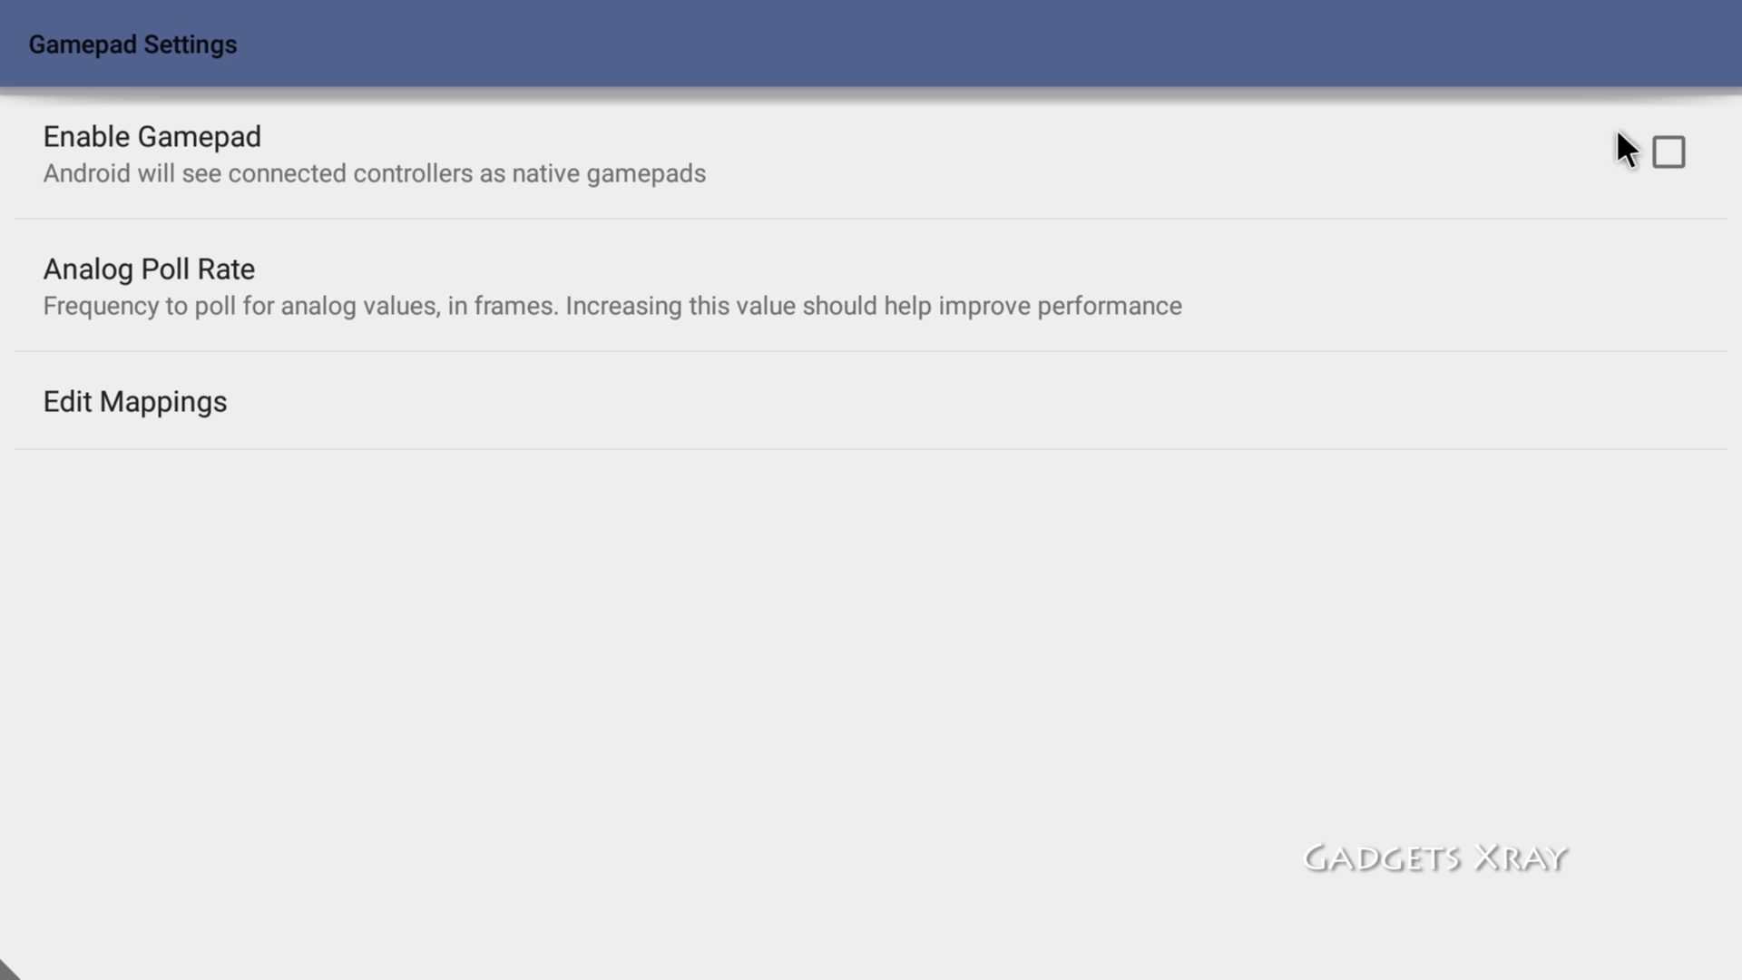
pyautogui.click(1649, 146)
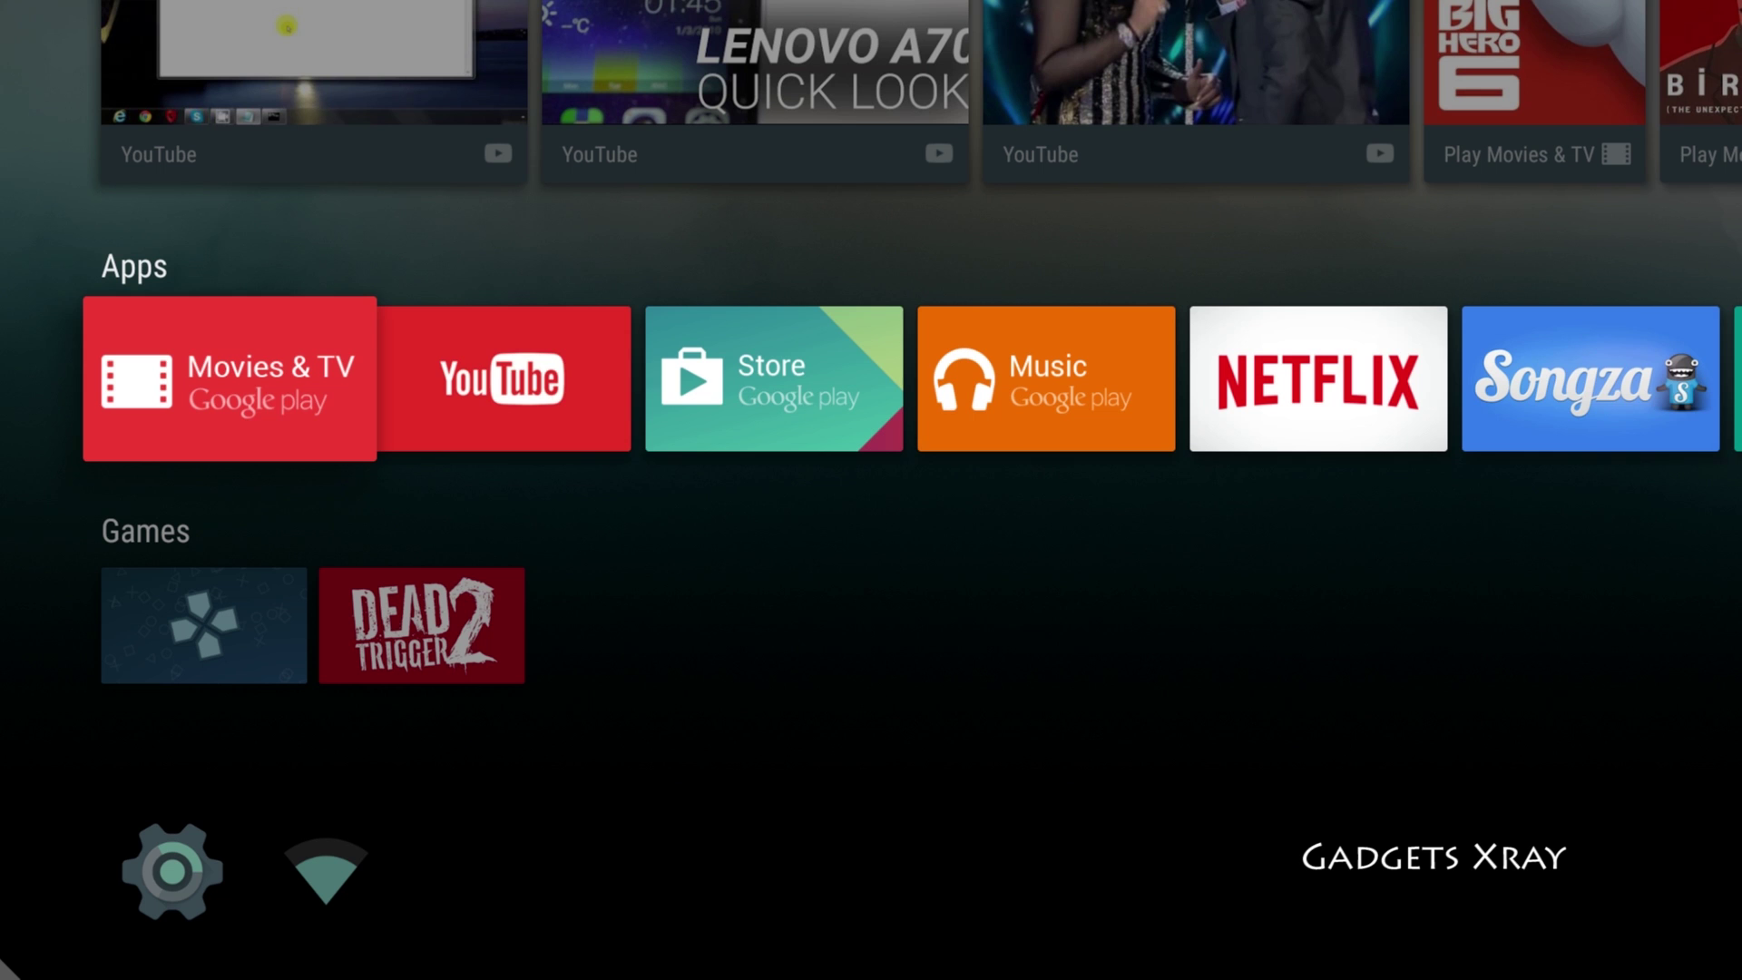
# Open Sideload Launcher from the home Apps row and go to Riptide GP2
pyautogui.press('Right')
pyautogui.press('Right')
pyautogui.press('Right')
pyautogui.press('Right')
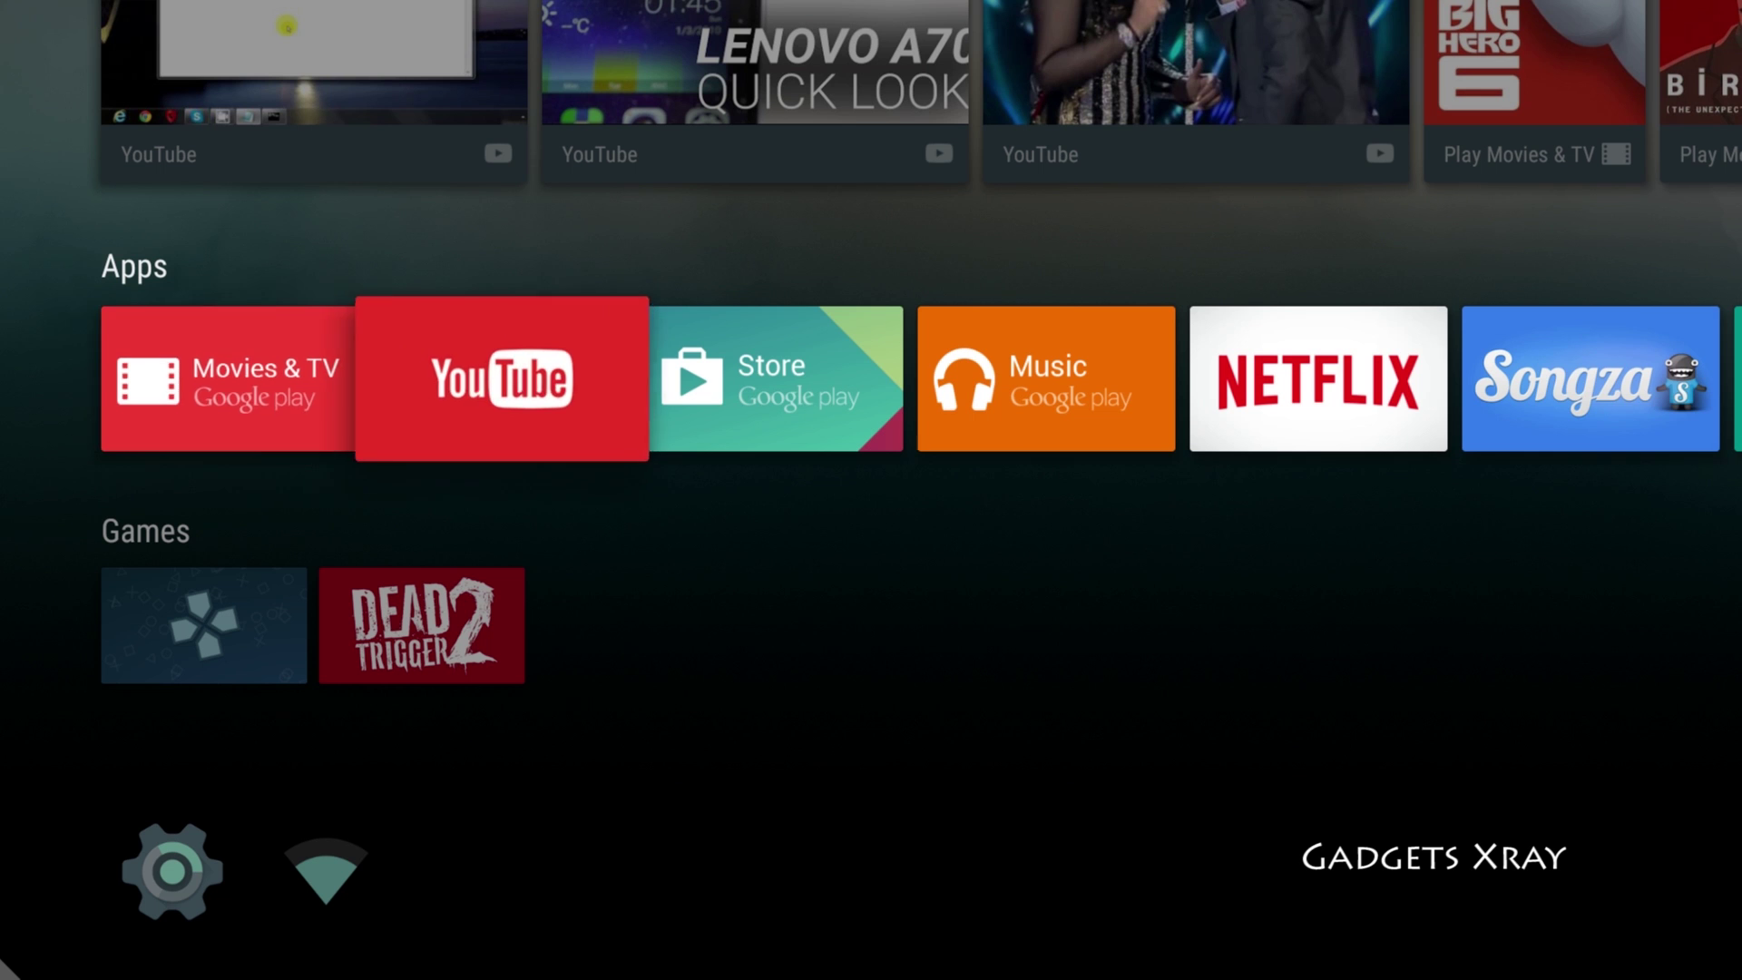
pyautogui.press('Right')
pyautogui.press('Right')
pyautogui.press('Right')
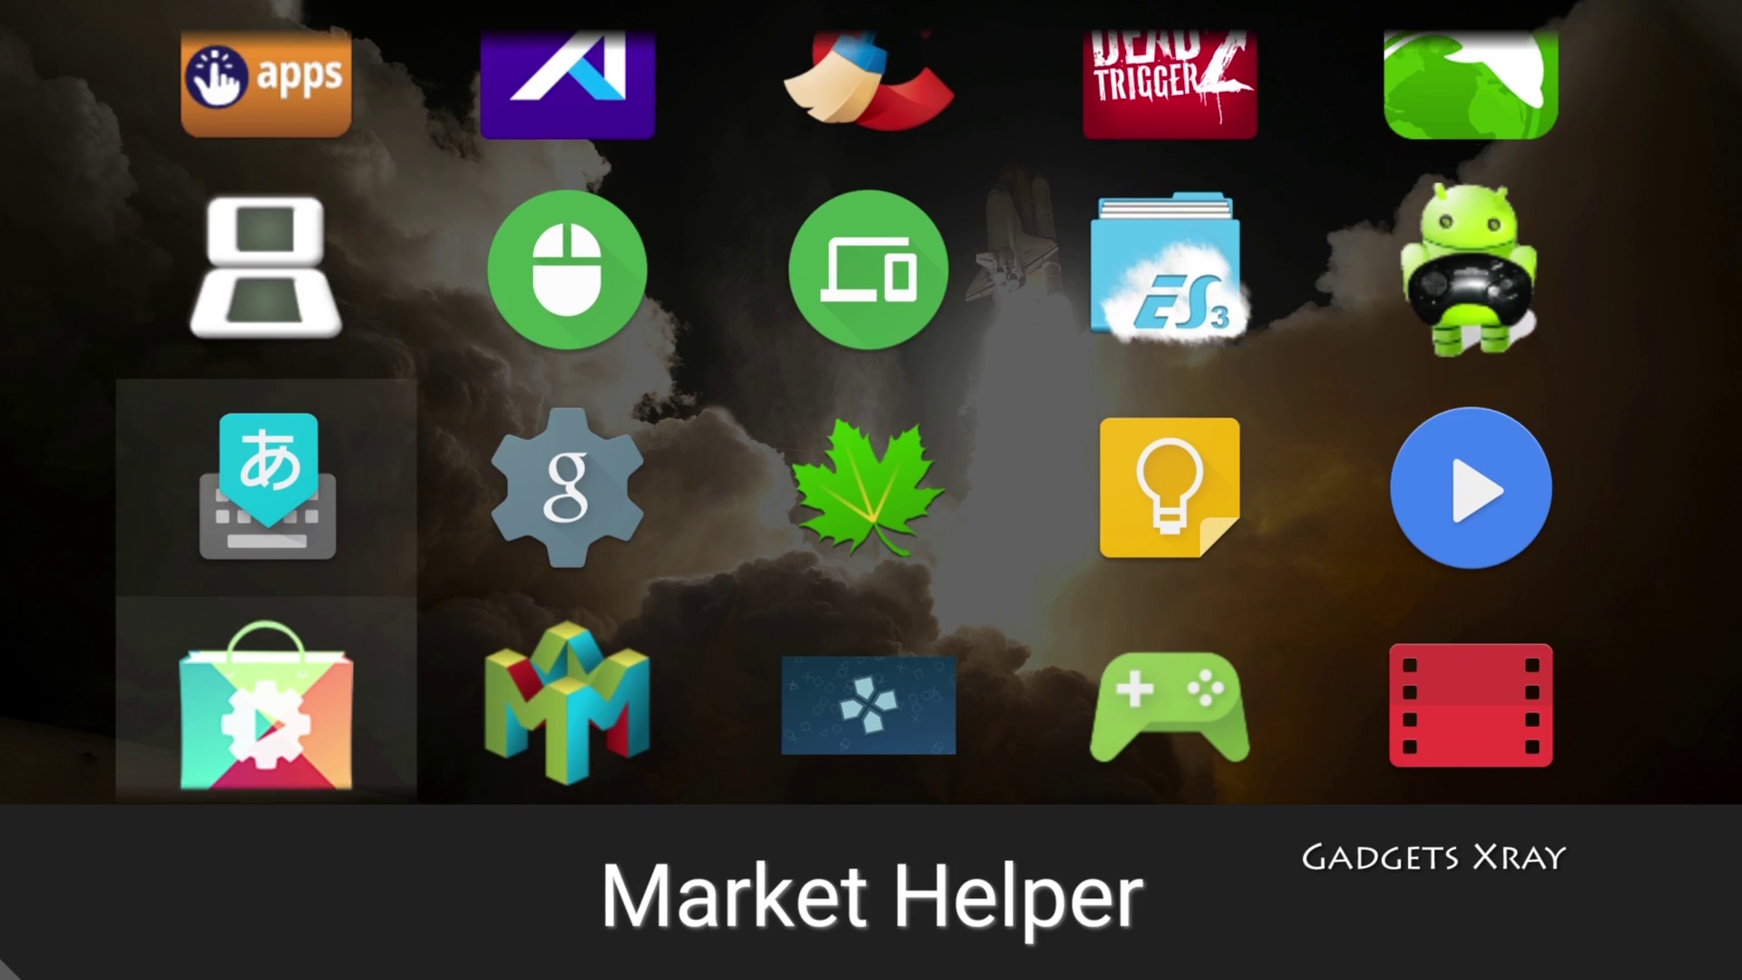
pyautogui.press('Left')
pyautogui.press('Down')
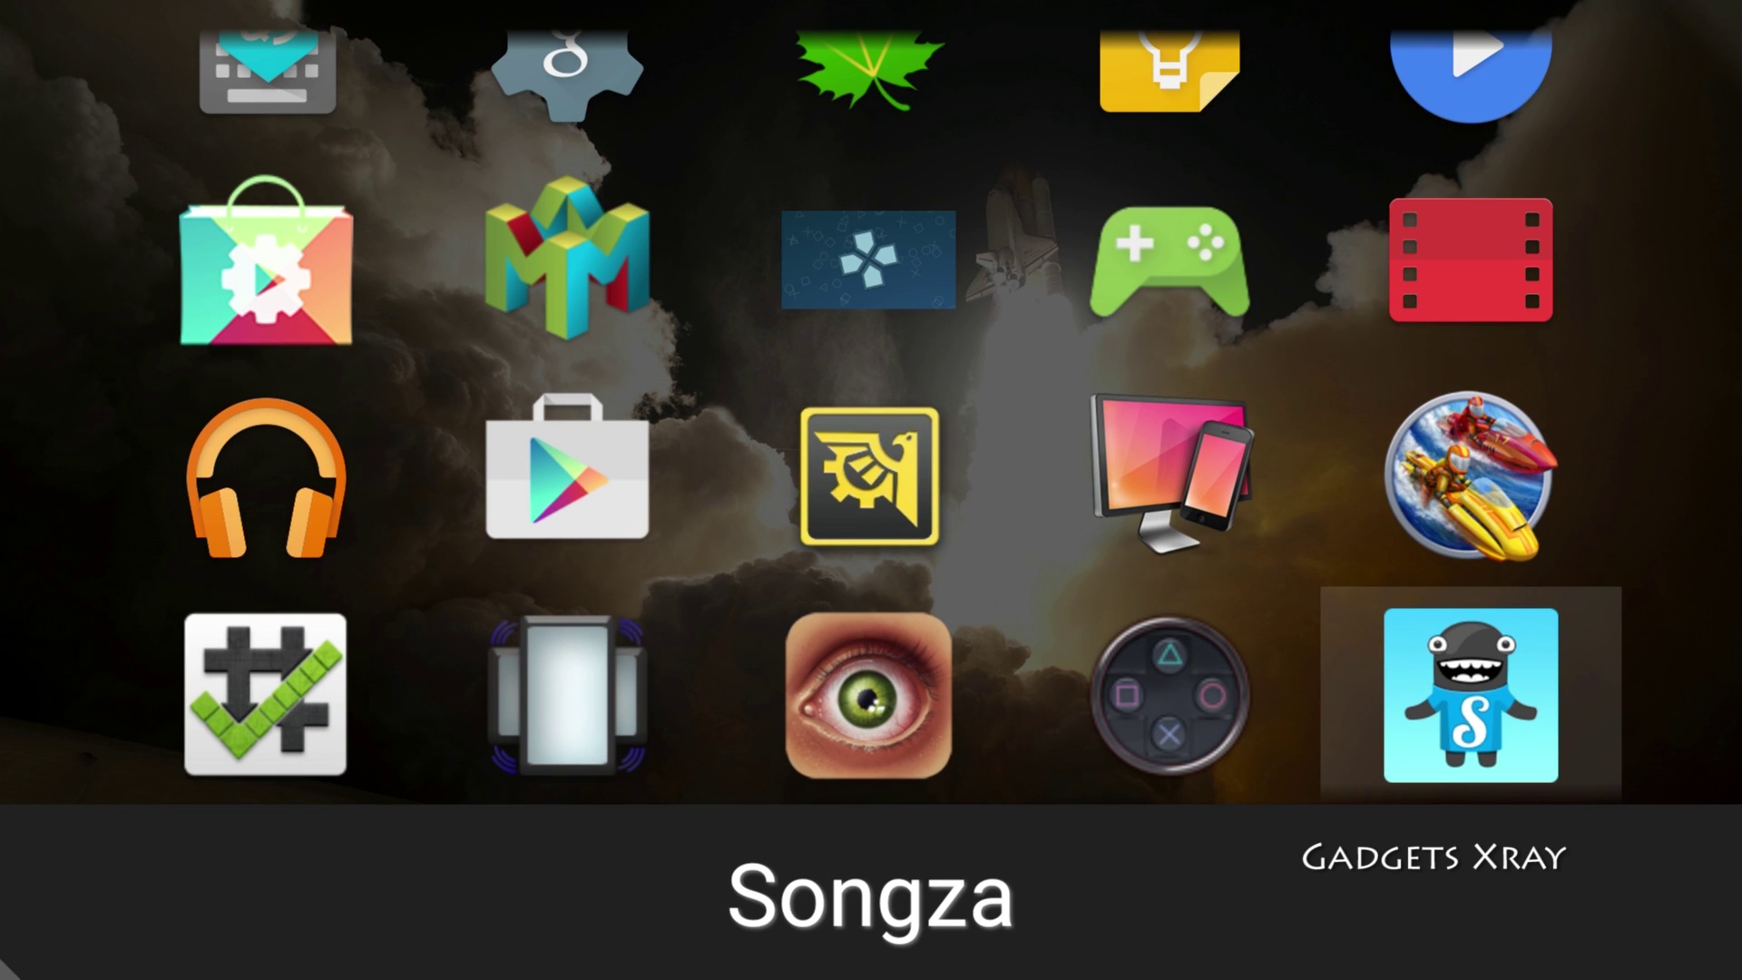
pyautogui.press('Up')
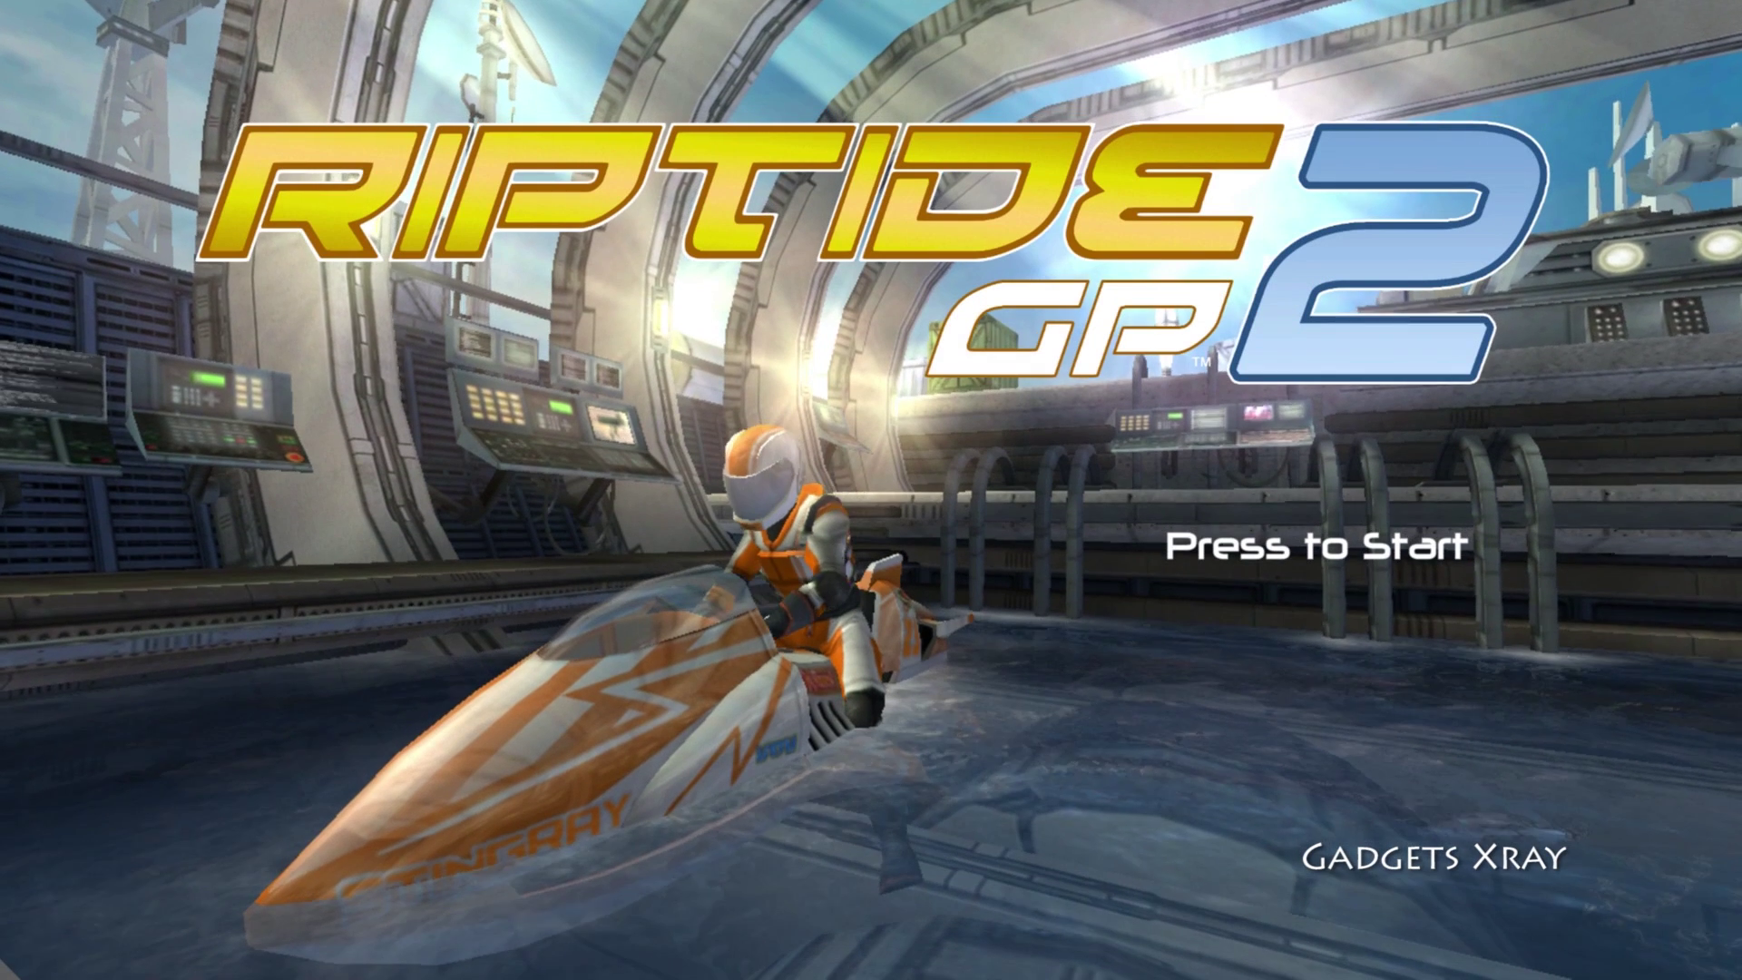
# Leave the Riptide GP2 title screen and enter Career mode from the main menu
pyautogui.press('Return')
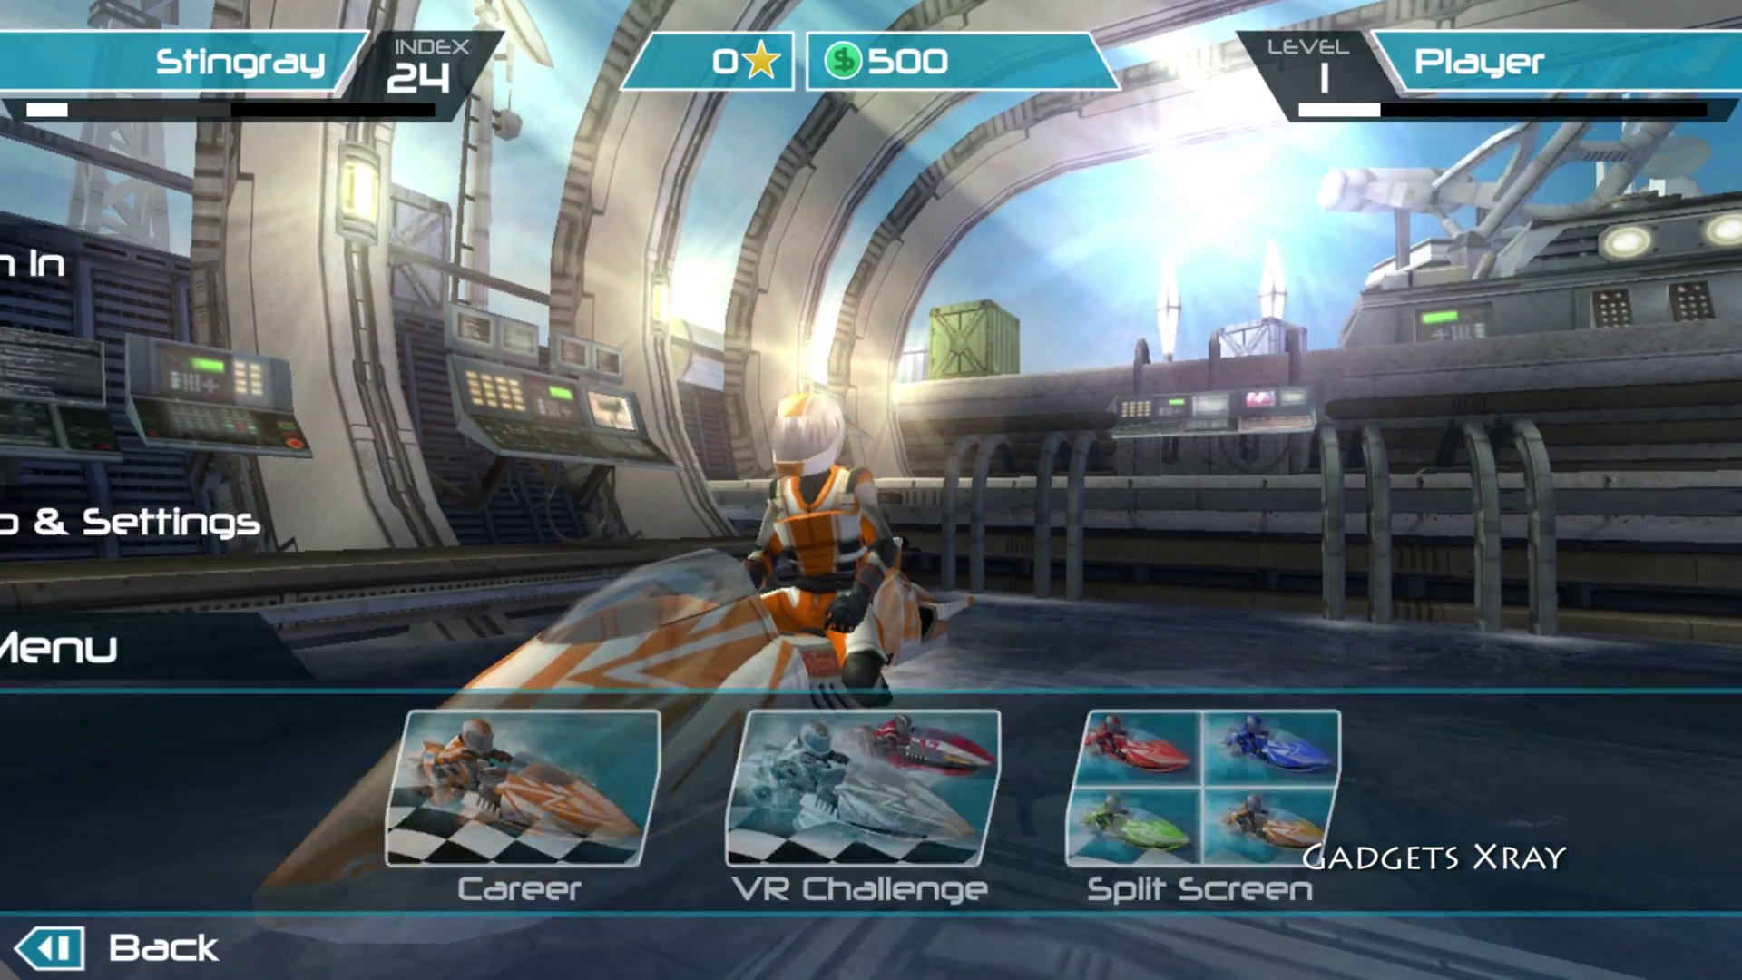
pyautogui.press('Right')
pyautogui.press('Left')
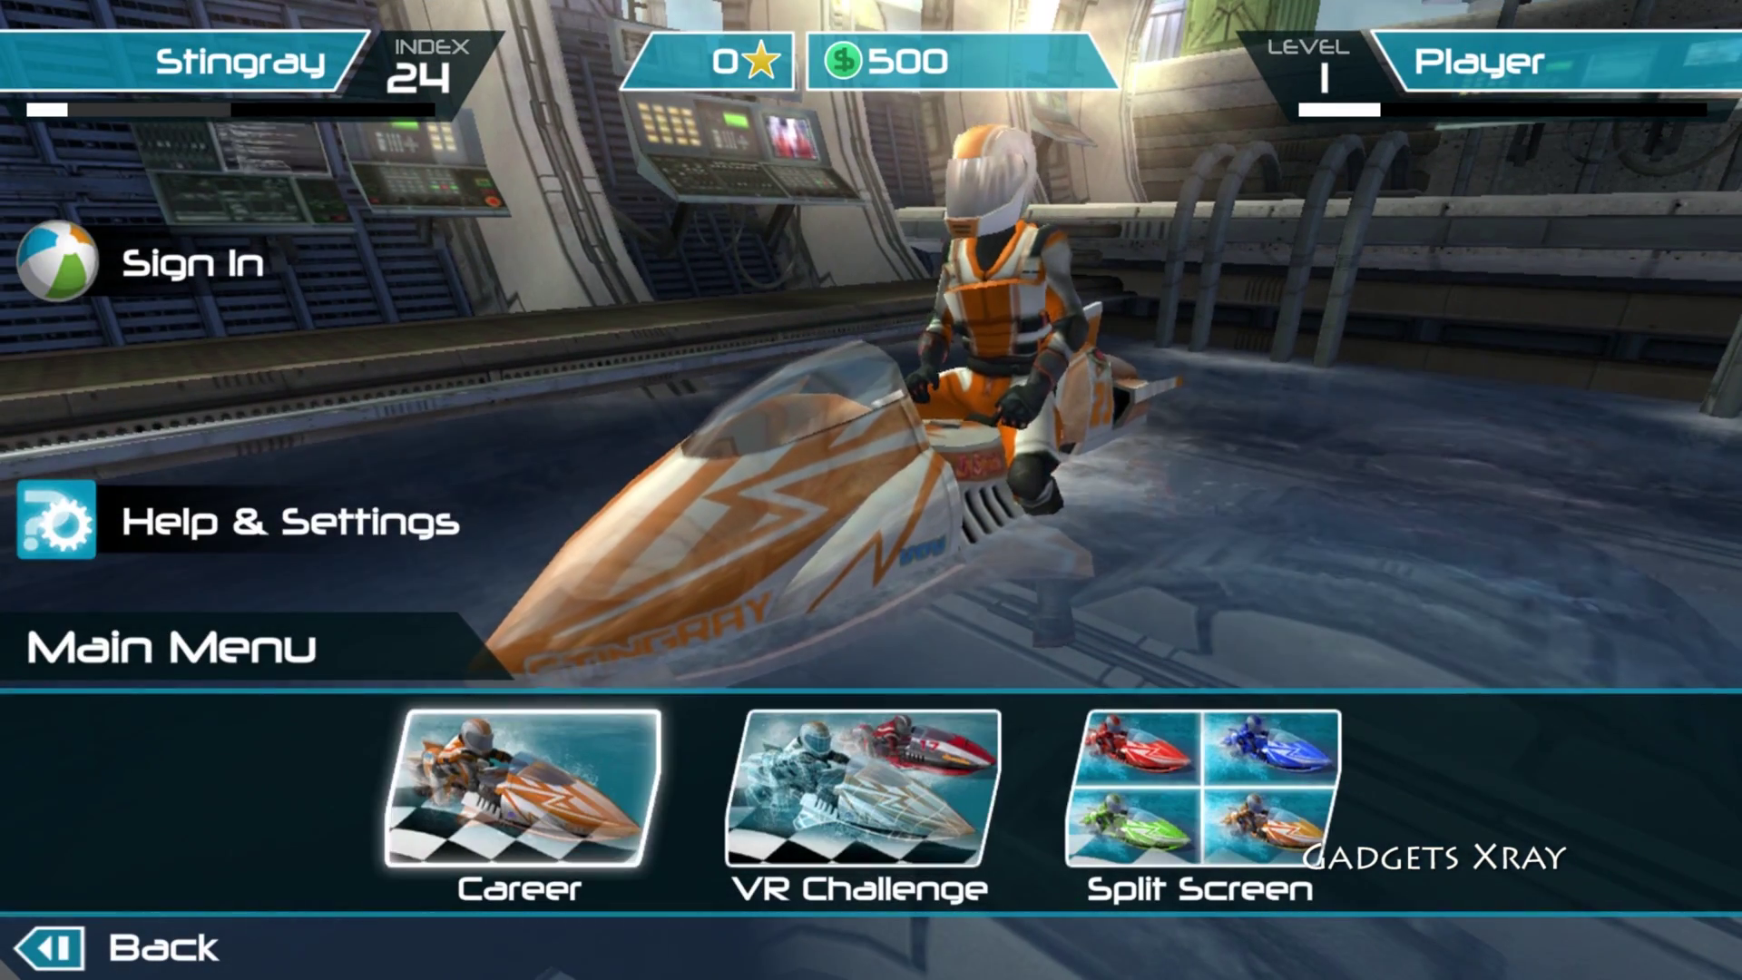
pyautogui.press('Return')
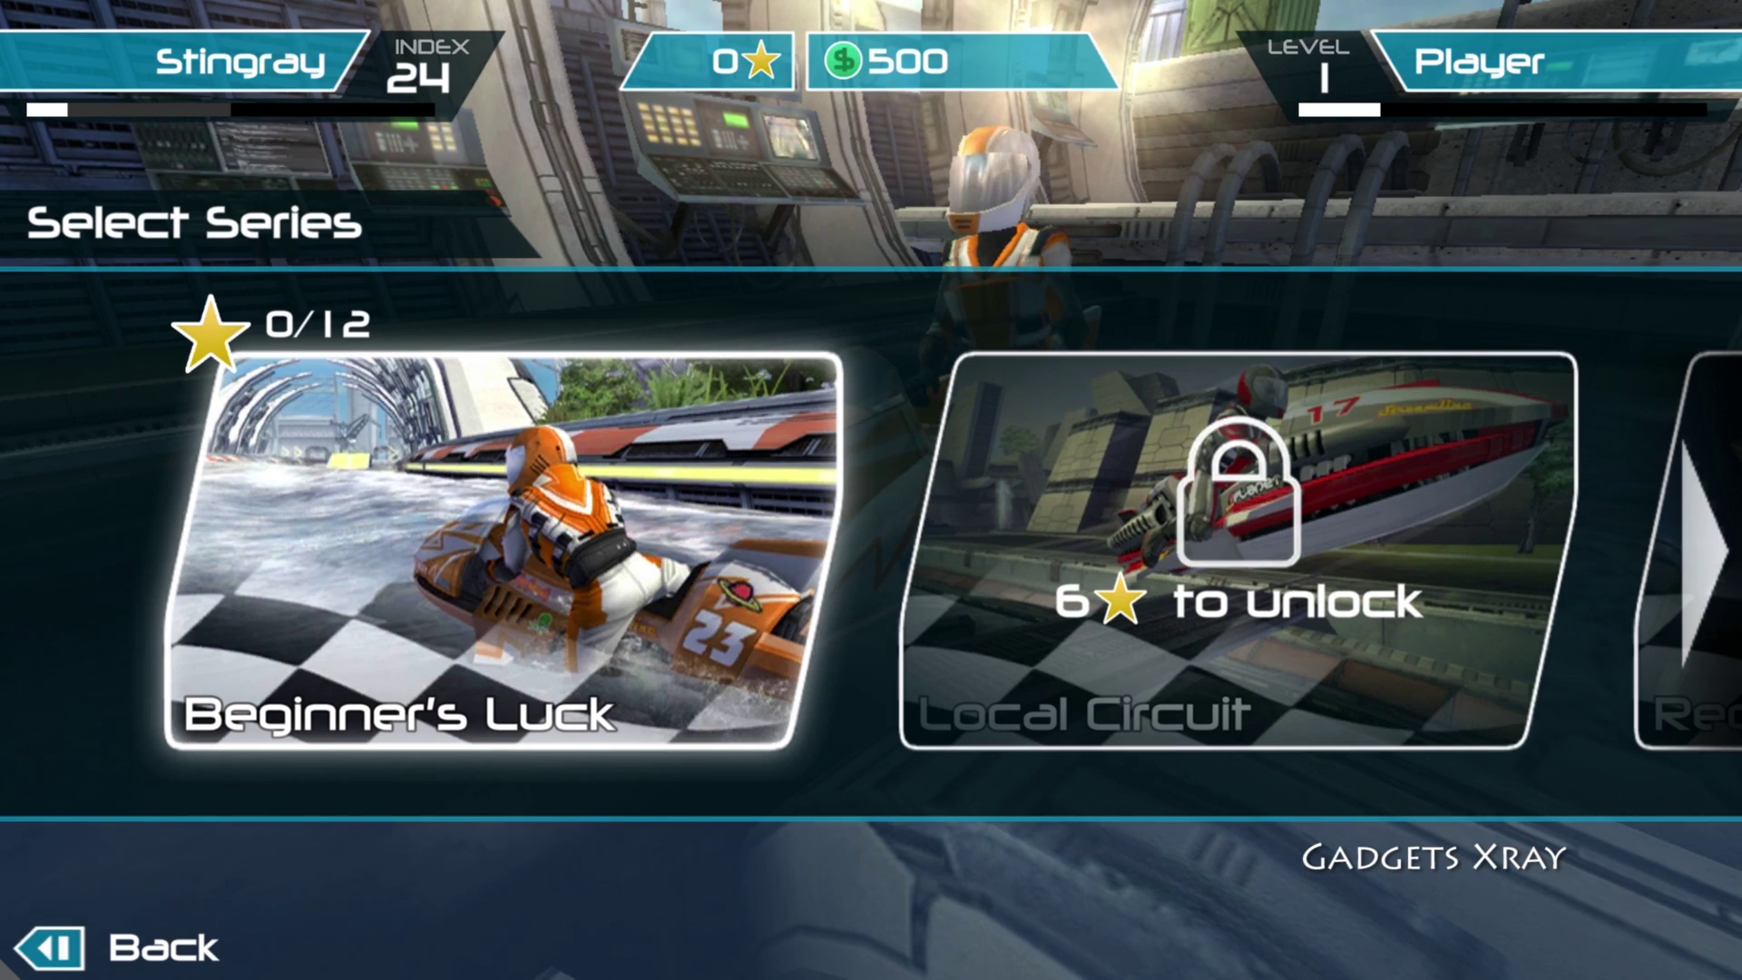
# Pick the Beginner's Luck series and start its 2-lap Suspended race
pyautogui.press('Return')
pyautogui.press('Right')
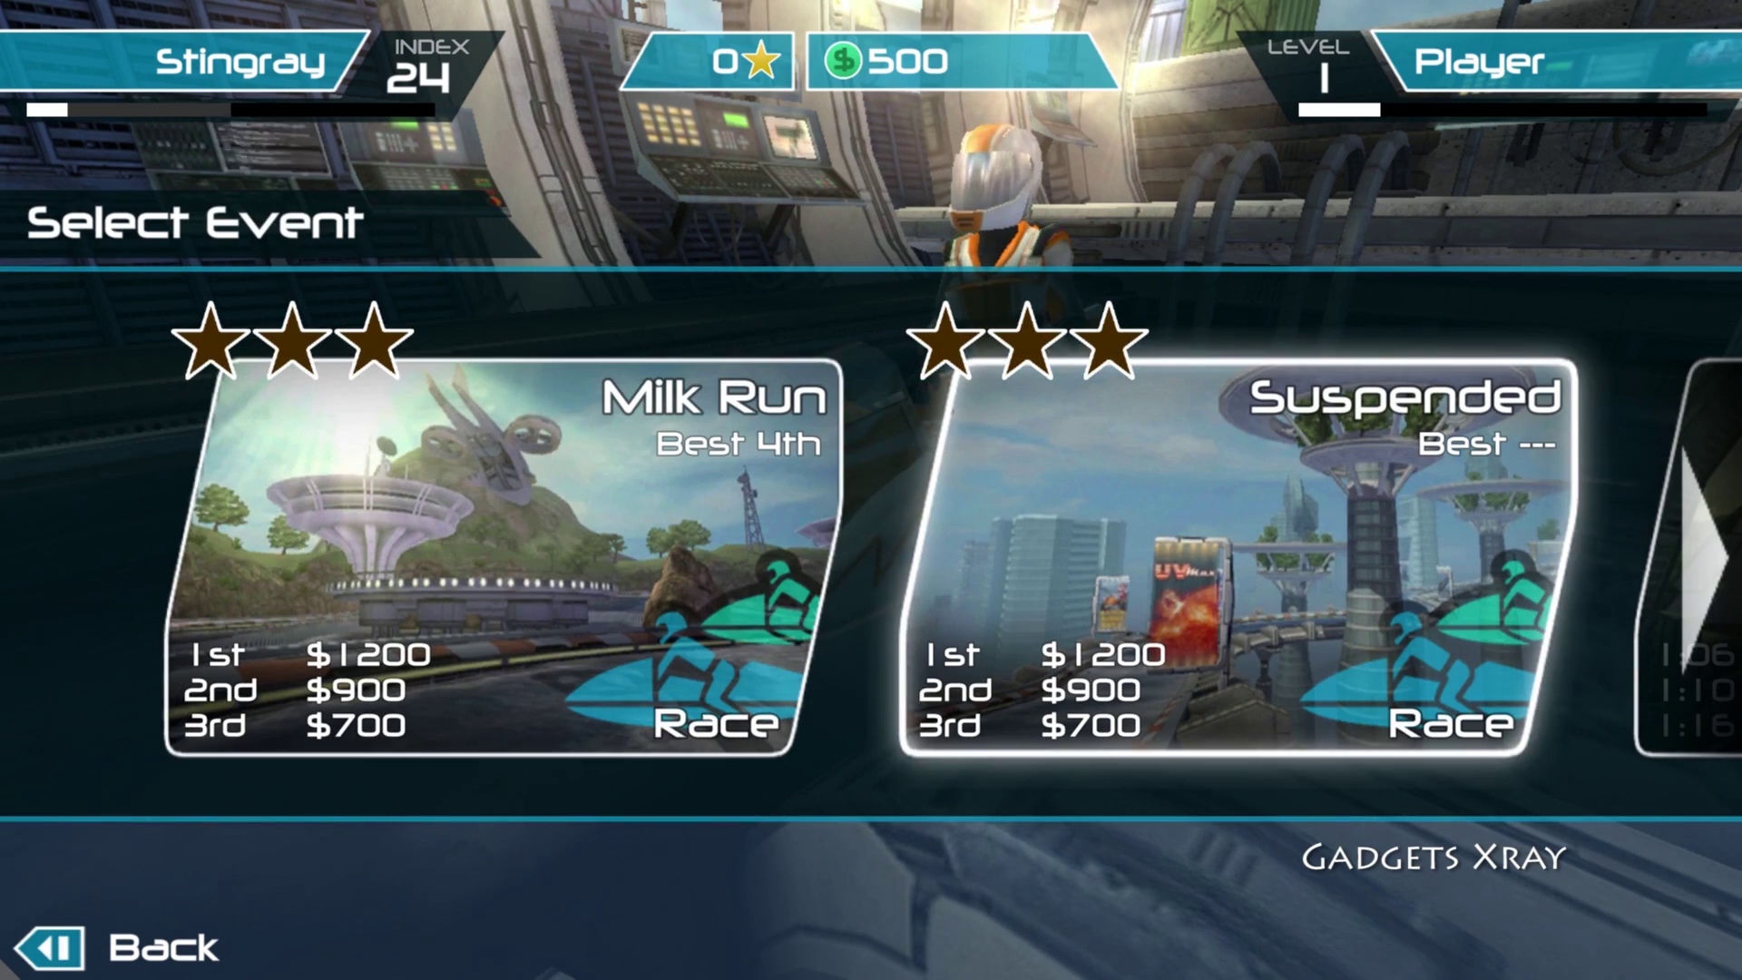
pyautogui.press('Return')
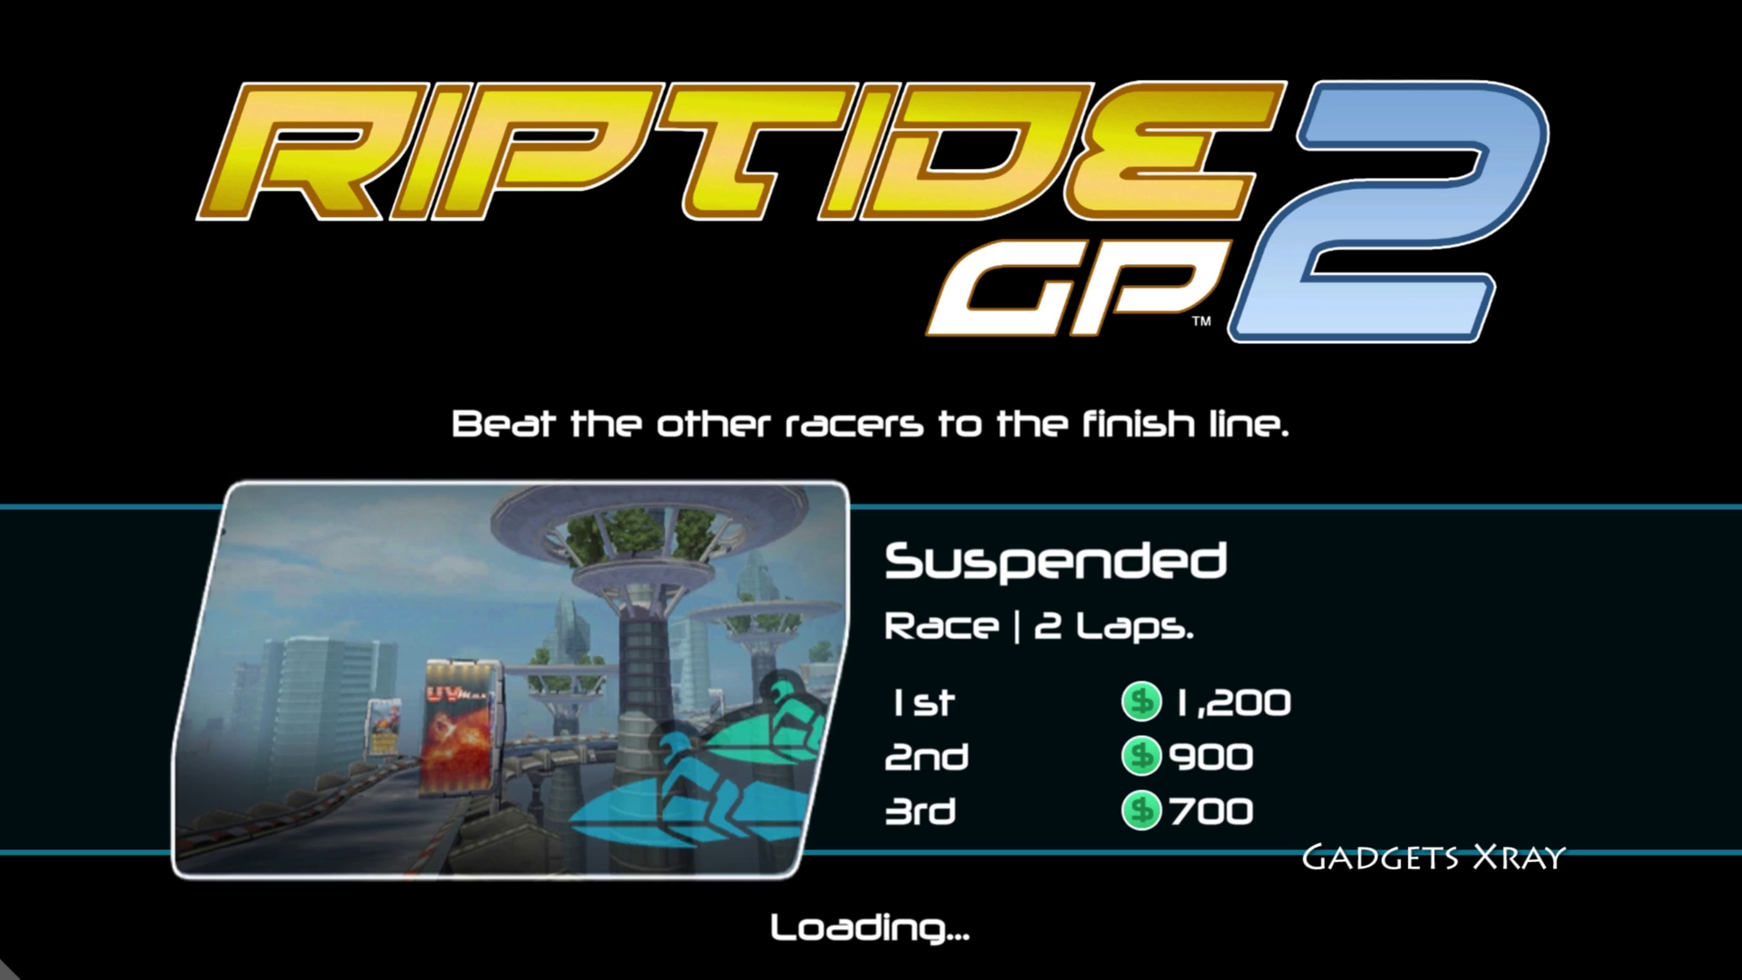